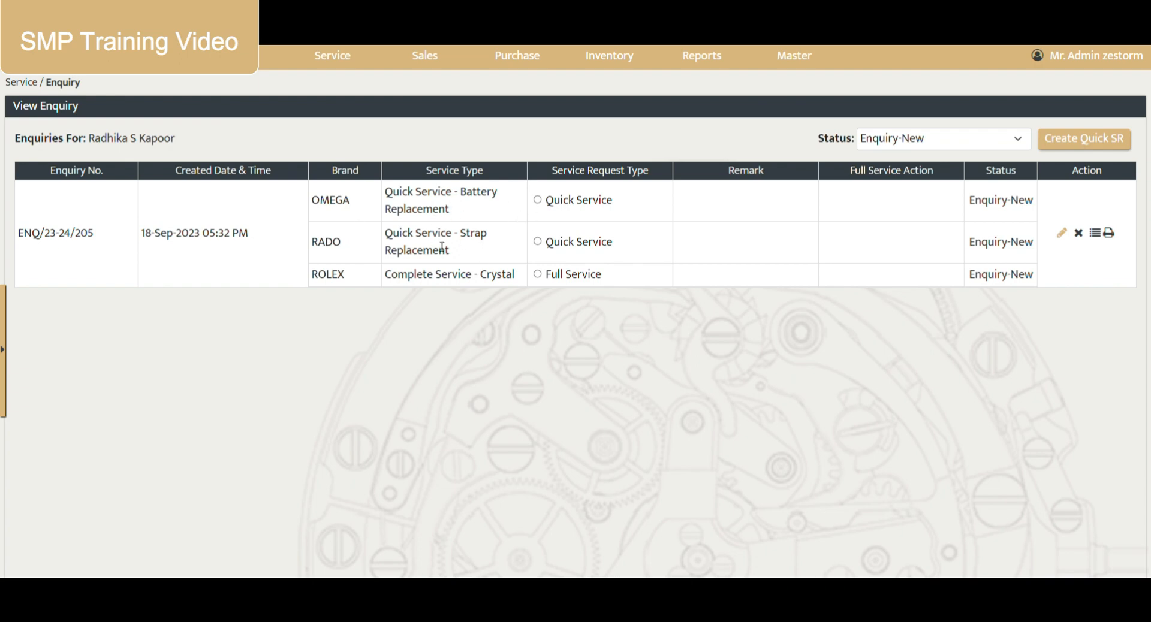
- Create a quick service request covering the OMEGA battery replacement and RADO strap replacement enquiries
{"action": "left_click", "coordinate": [537, 200]}
{"action": "left_click", "coordinate": [537, 242]}
{"action": "double_click", "coordinate": [334, 255]}
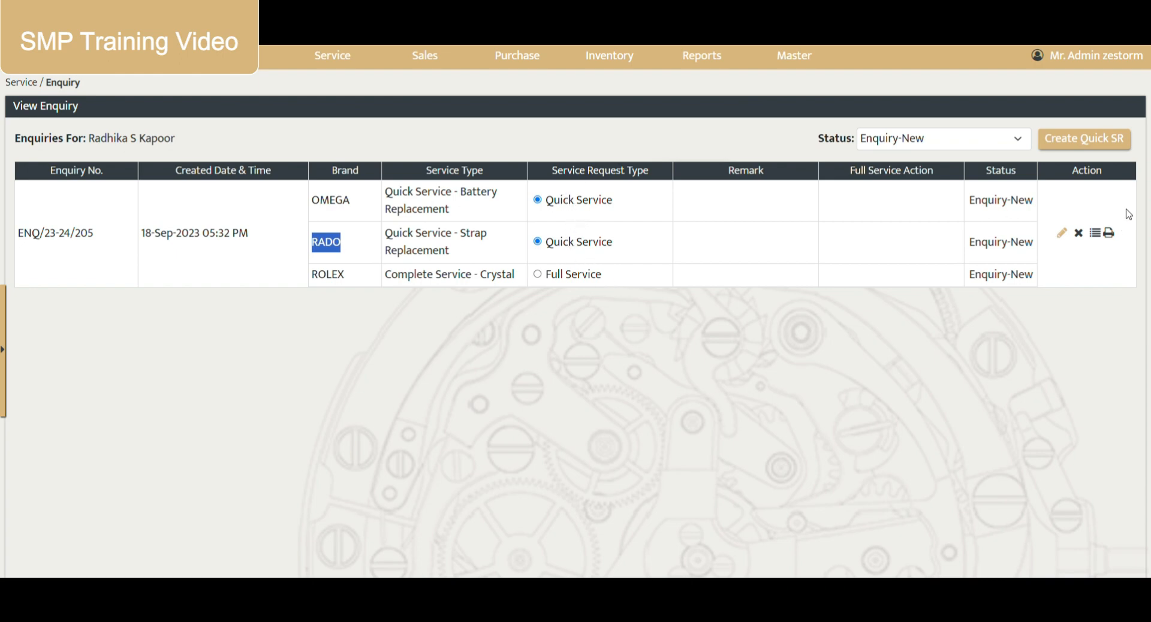
{"action": "left_click", "coordinate": [1085, 146]}
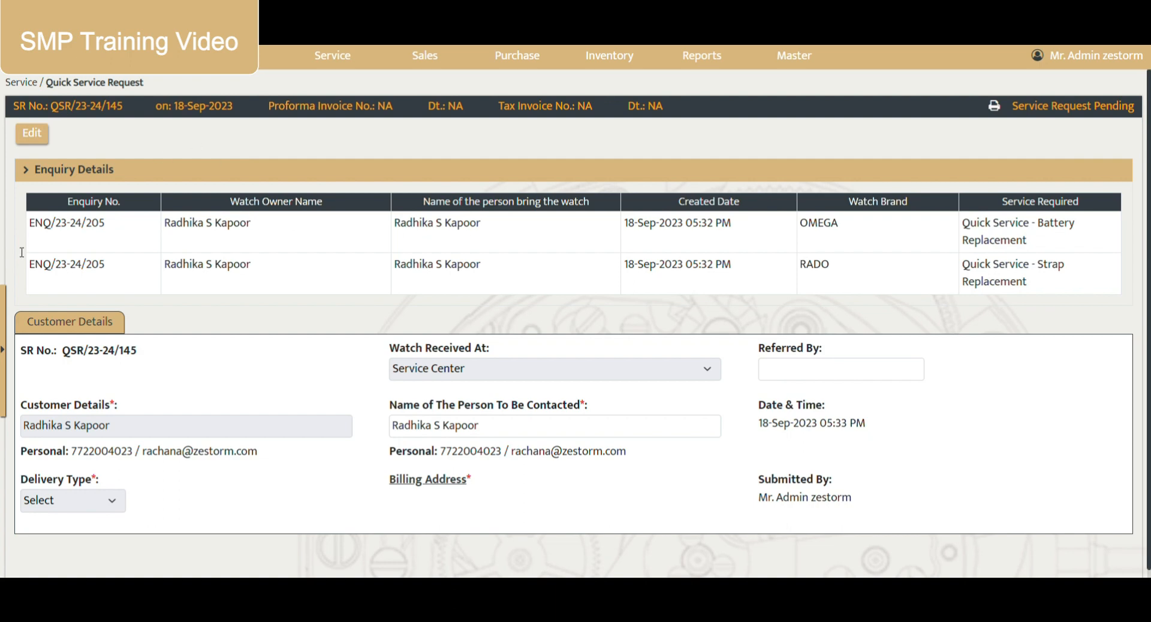
- Review the new quick service request's number and enquiry details, and open the request for editing
{"action": "left_click_drag", "start_coordinate": [15, 227], "coordinate": [108, 223]}
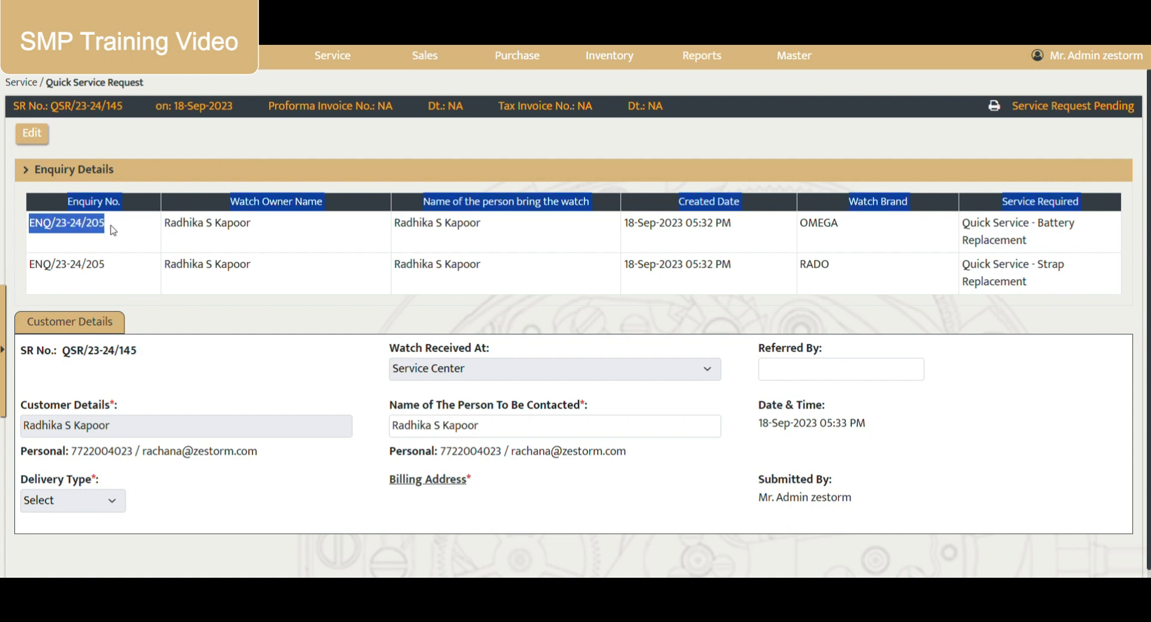
{"action": "left_click_drag", "start_coordinate": [53, 83], "coordinate": [154, 93]}
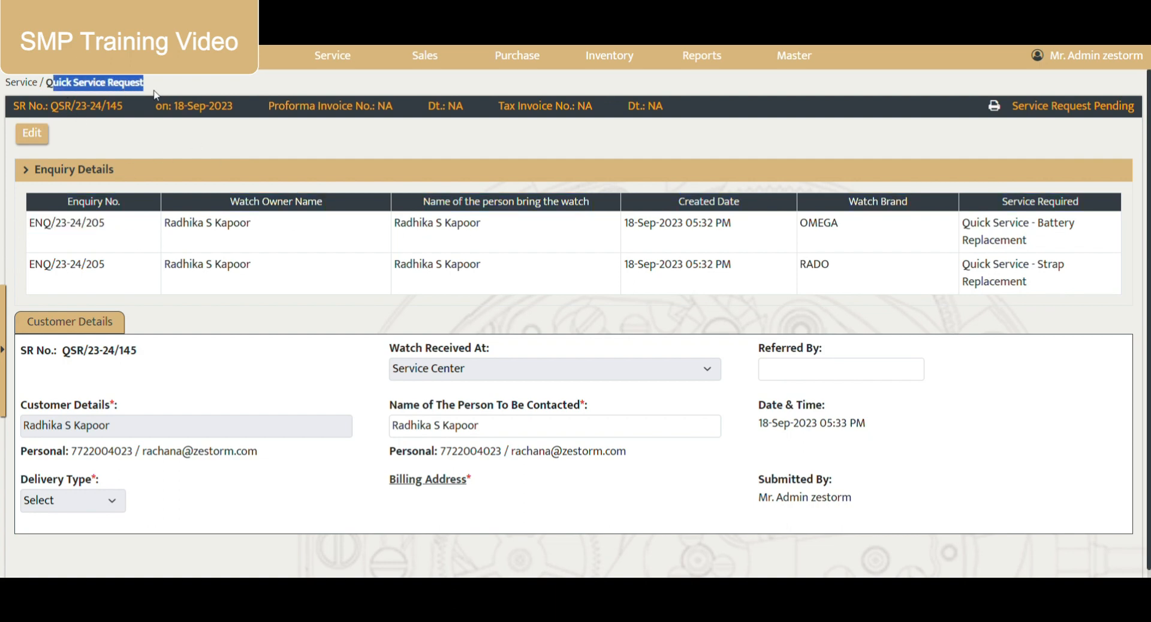
{"action": "left_click_drag", "start_coordinate": [51, 113], "coordinate": [127, 116]}
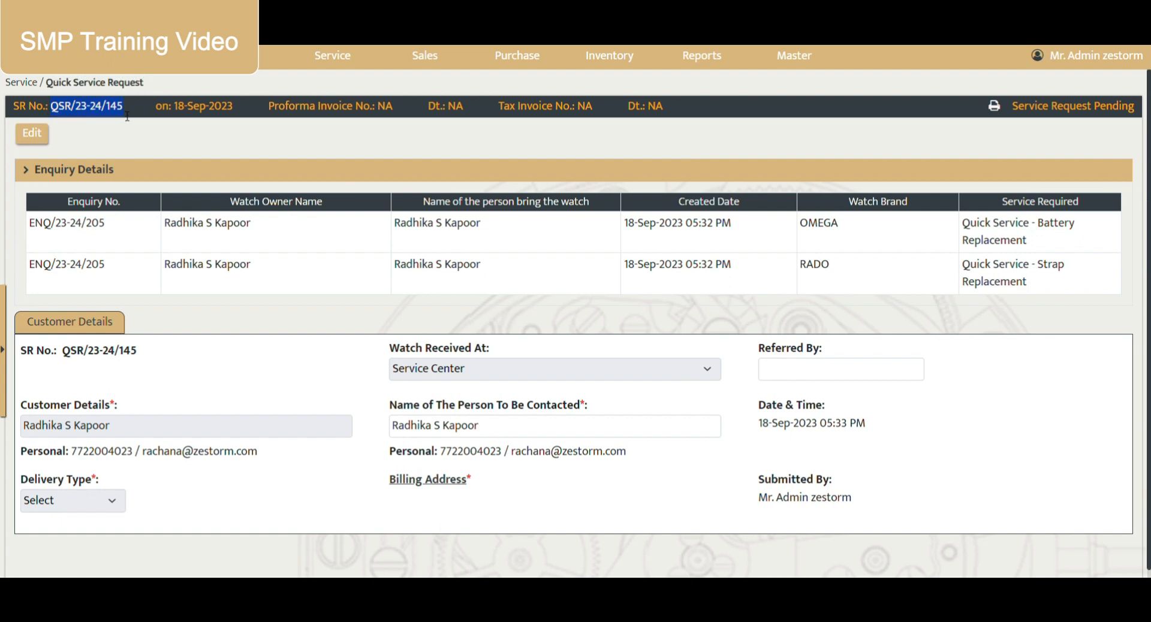
{"action": "left_click", "coordinate": [178, 177]}
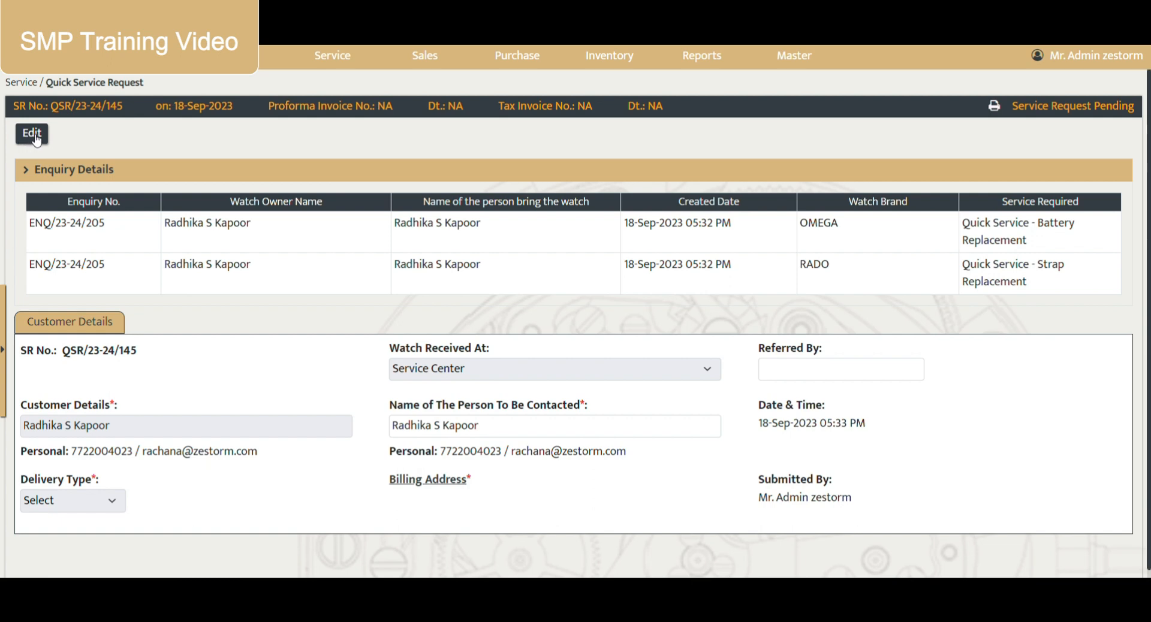
{"action": "left_click", "coordinate": [5, 349]}
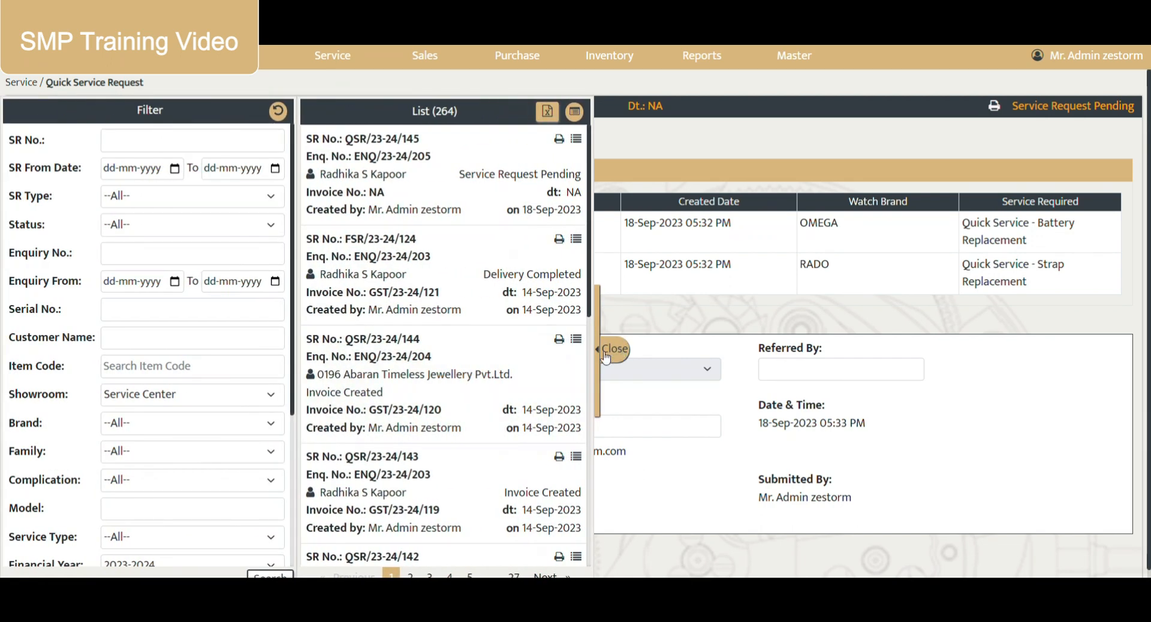
{"action": "left_click", "coordinate": [612, 349]}
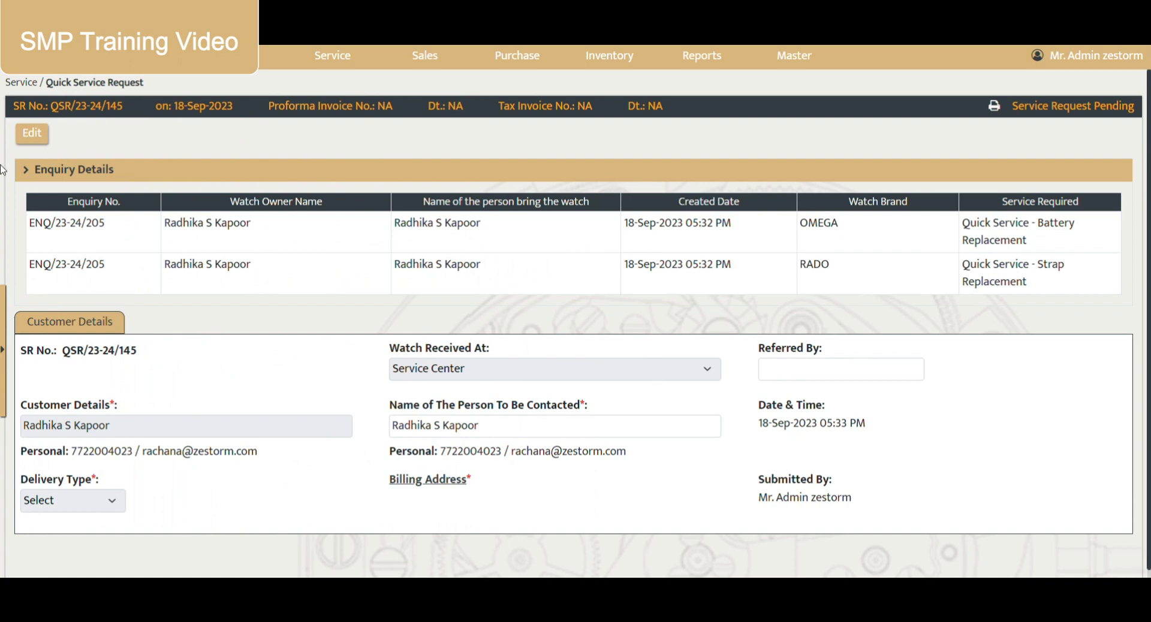
{"action": "left_click", "coordinate": [32, 133]}
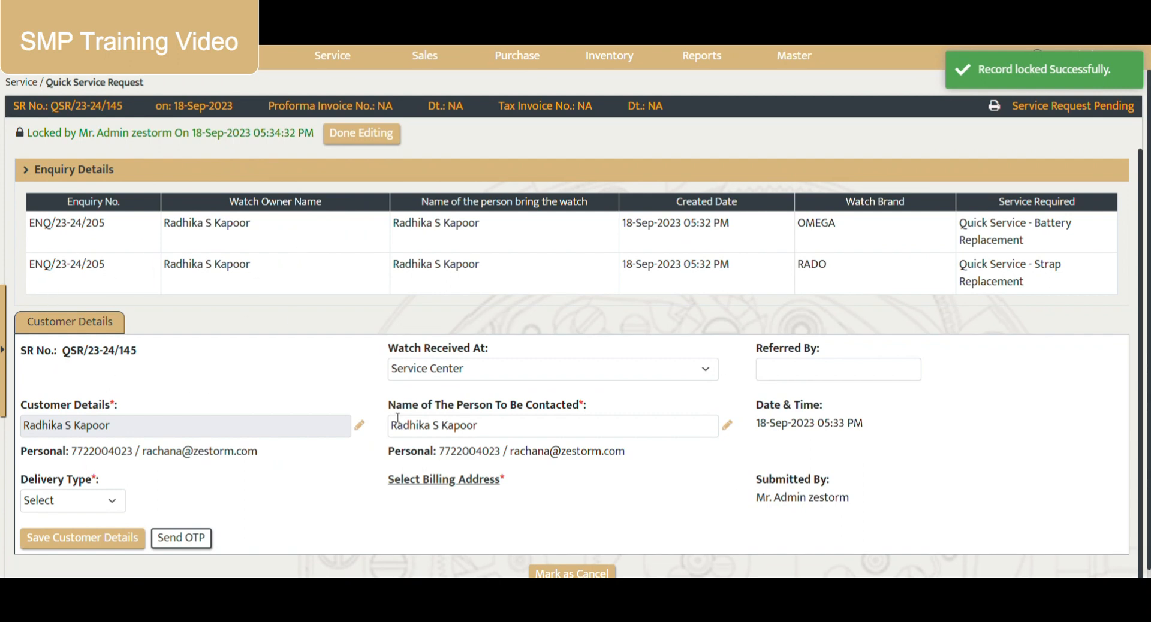
- Examine the service request list, the request's lock information and its customer details
{"action": "left_click", "coordinate": [3, 349]}
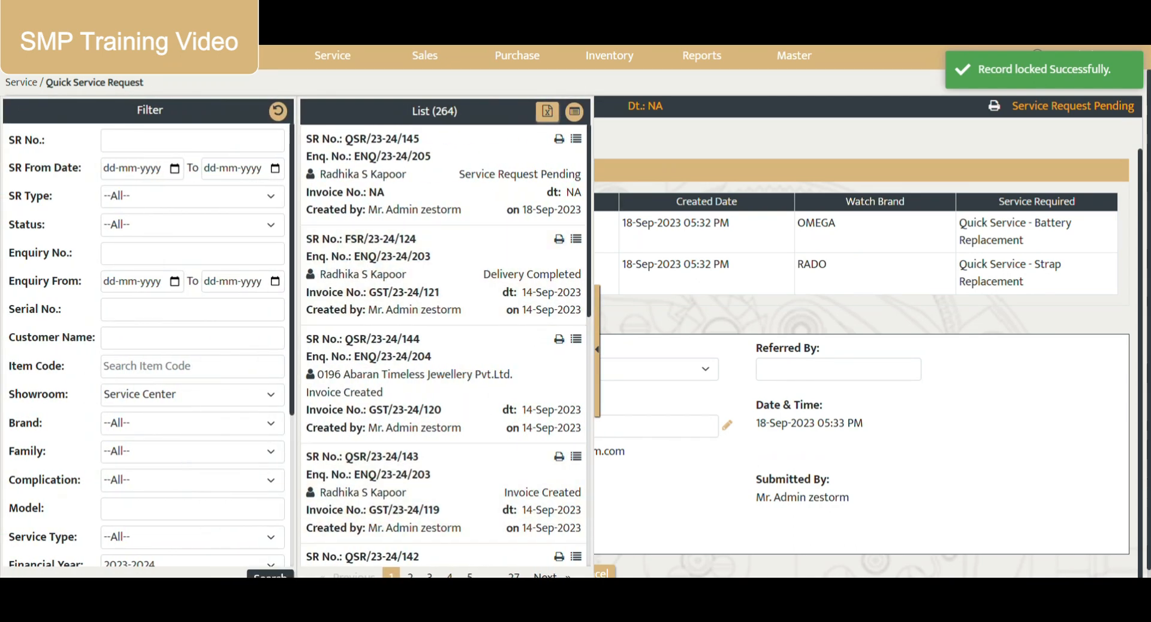
{"action": "left_click", "coordinate": [281, 576]}
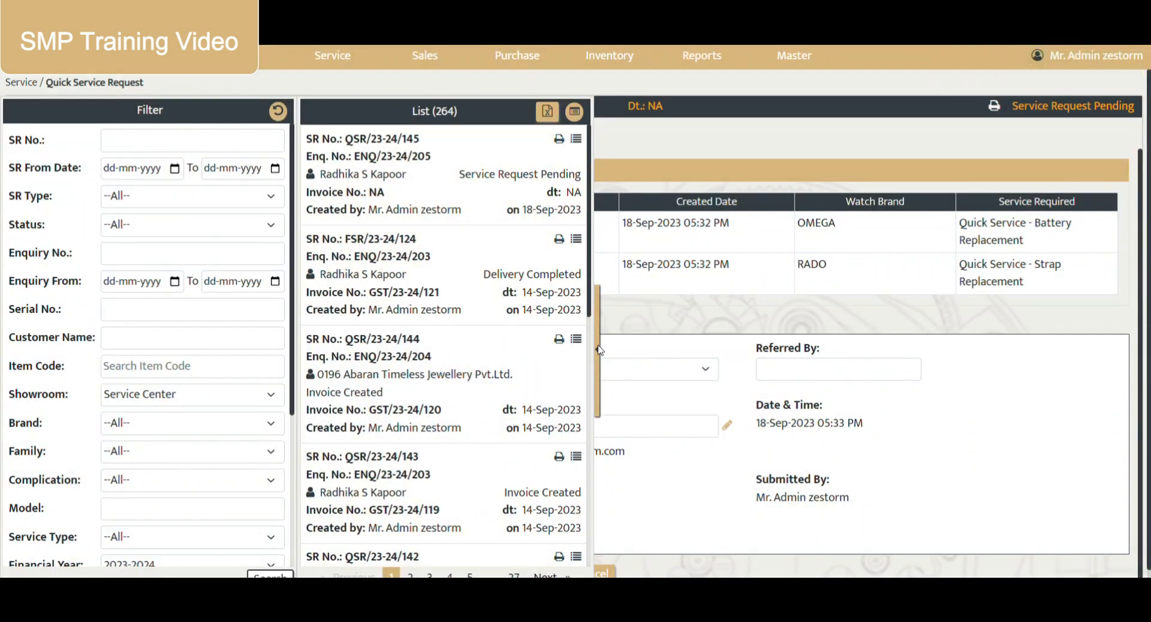
{"action": "left_click", "coordinate": [269, 574]}
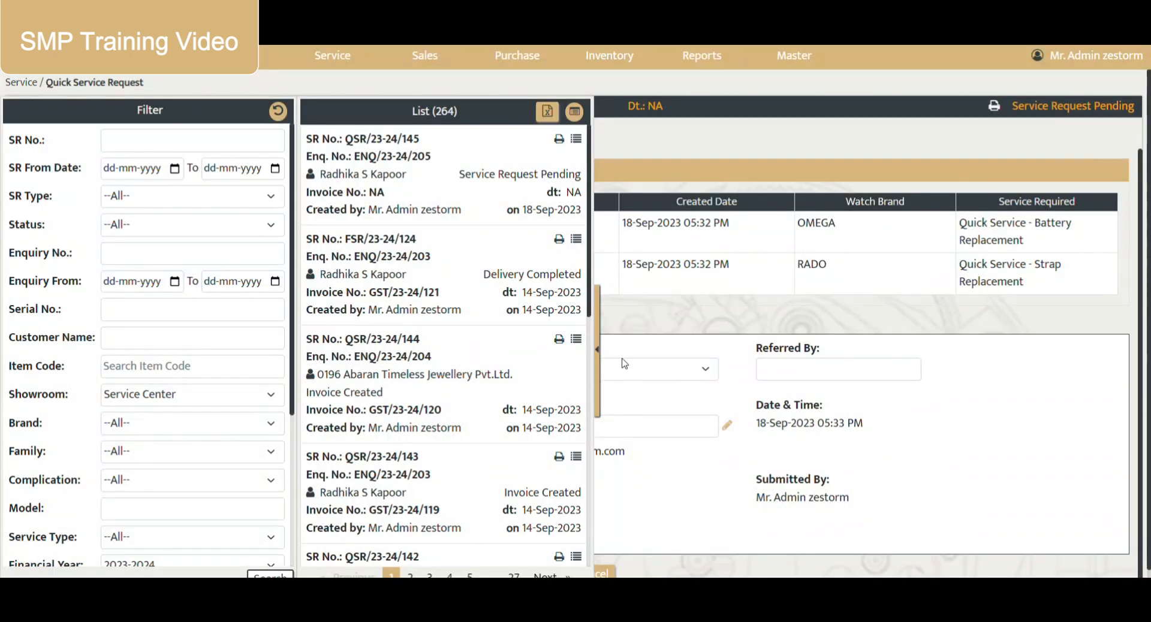
{"action": "left_click", "coordinate": [597, 349]}
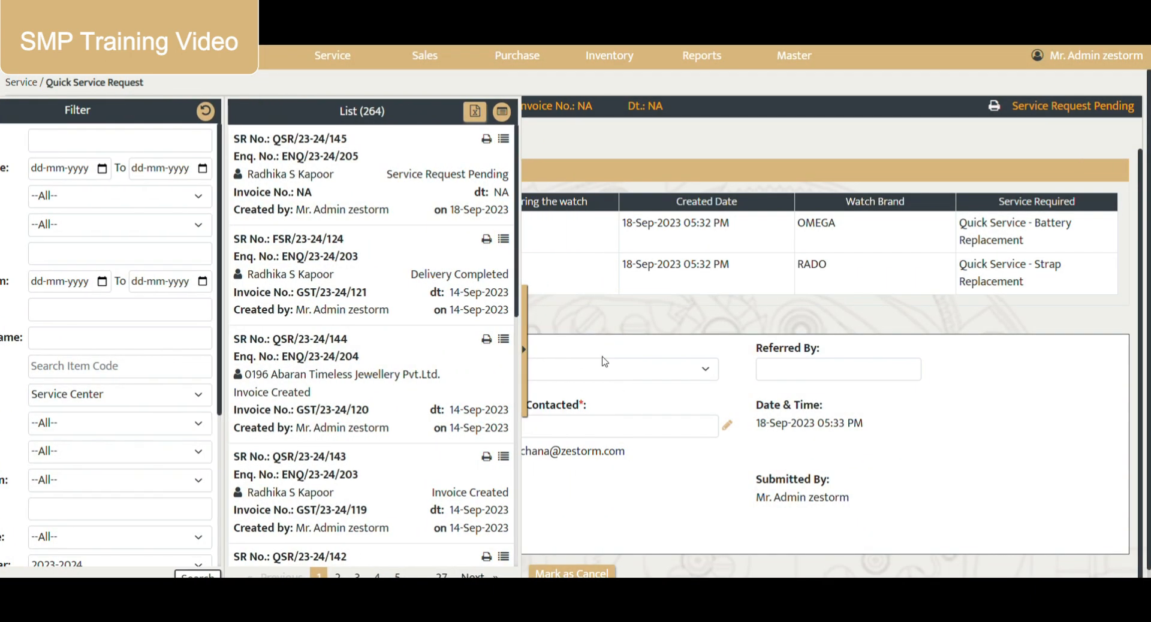
{"action": "left_click_drag", "start_coordinate": [28, 133], "coordinate": [290, 128]}
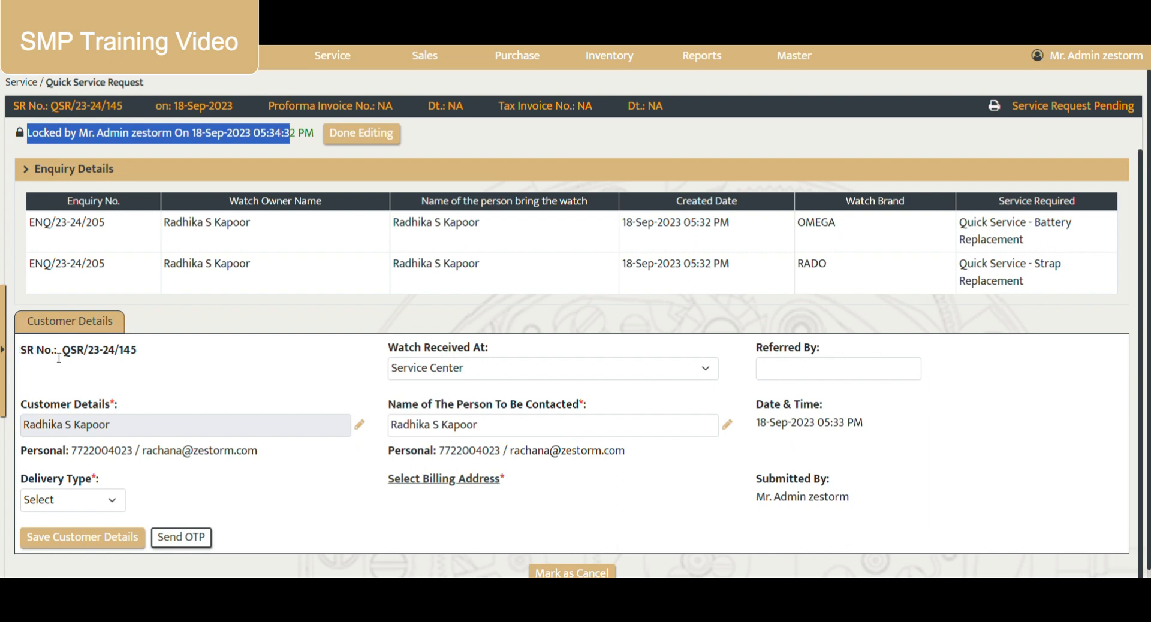
{"action": "scroll", "coordinate": [36, 354], "scroll_direction": "down", "scroll_amount": 1}
{"action": "left_click_drag", "start_coordinate": [24, 409], "coordinate": [136, 419]}
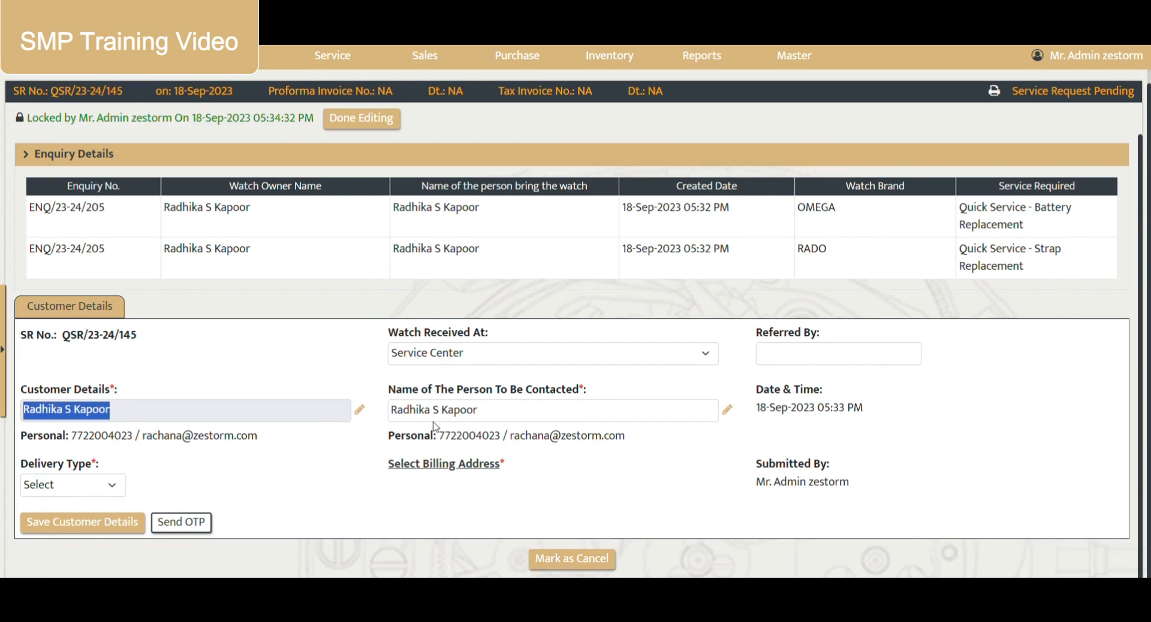
- Set the delivery type to In Person and view the available billing addresses without selecting one
{"action": "left_click", "coordinate": [87, 488]}
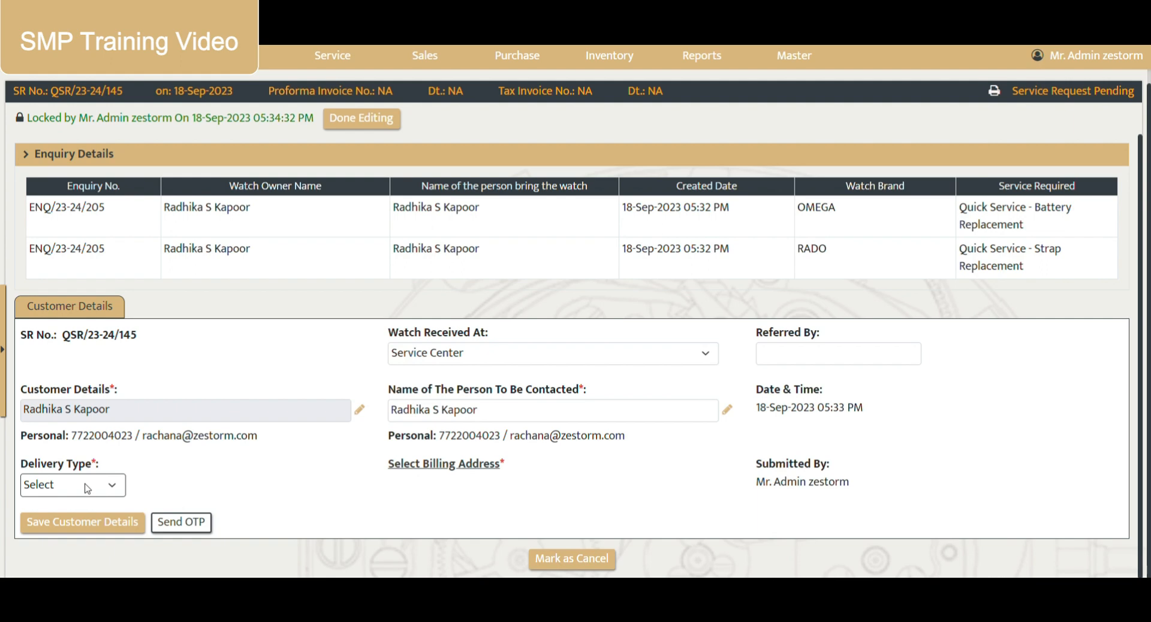
{"action": "left_click", "coordinate": [64, 533]}
{"action": "left_click", "coordinate": [459, 467]}
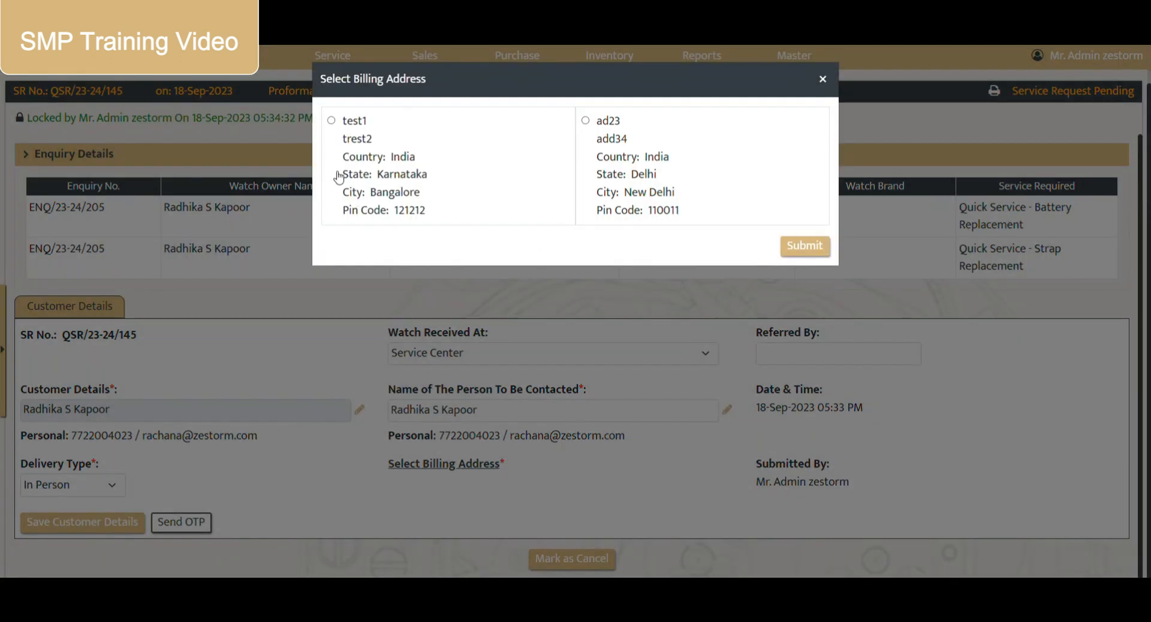
{"action": "left_click", "coordinate": [821, 79]}
{"action": "left_click_drag", "start_coordinate": [384, 465], "coordinate": [462, 466]}
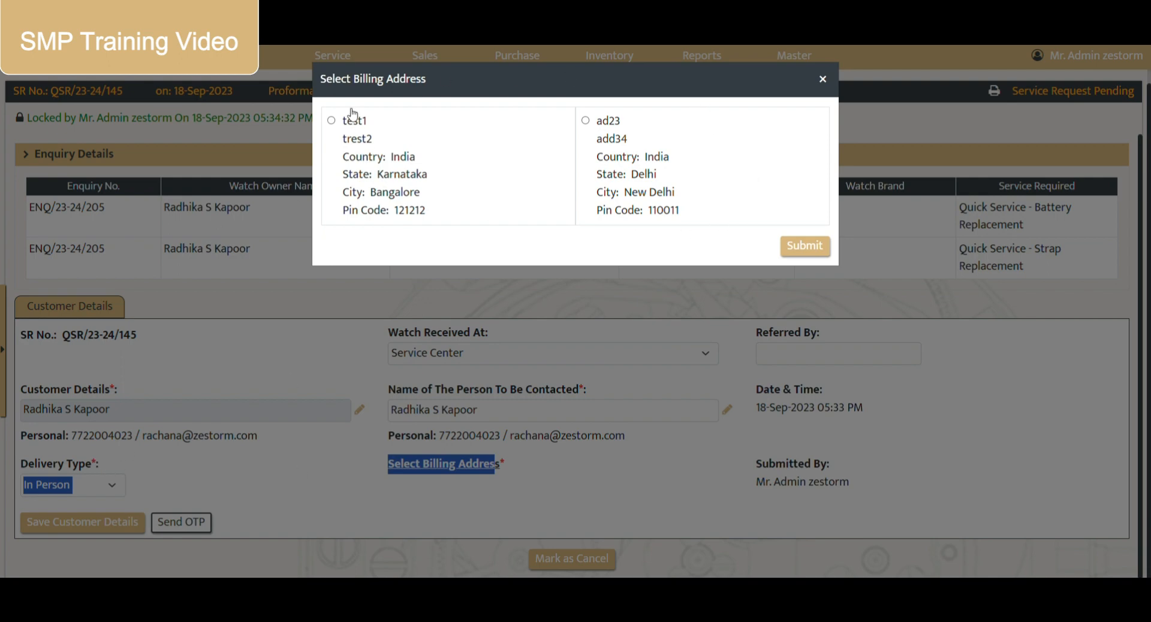
{"action": "left_click", "coordinate": [822, 79]}
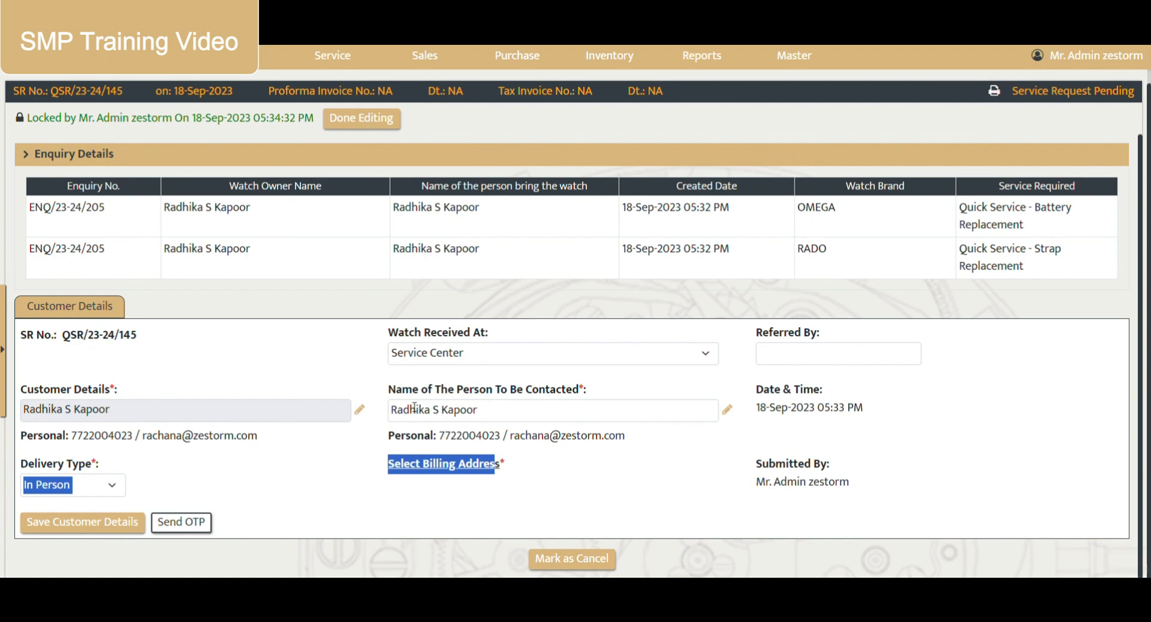
- Open the contact person's party record and view its Address Master and the form for adding a new address
{"action": "left_click", "coordinate": [727, 412]}
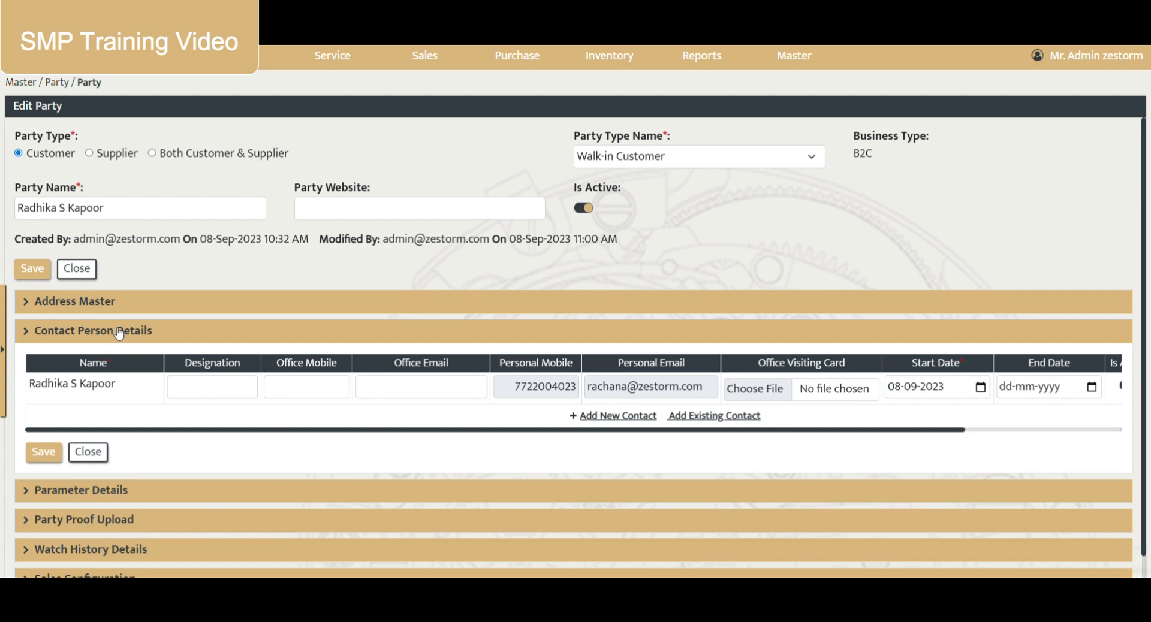
{"action": "left_click", "coordinate": [81, 306]}
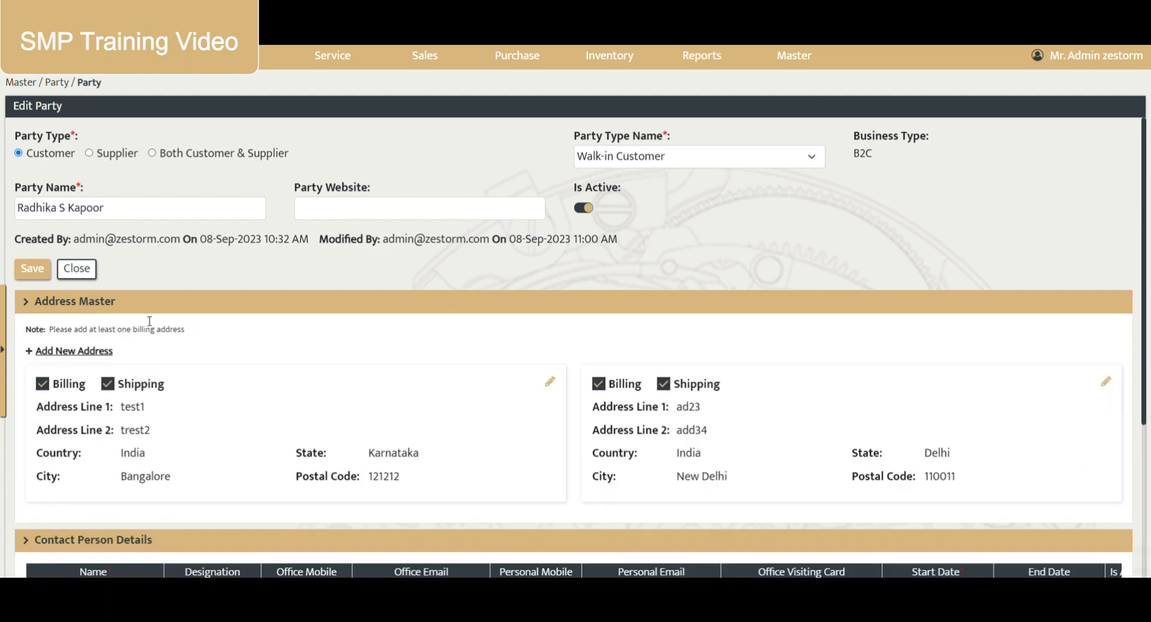
{"action": "left_click", "coordinate": [67, 351]}
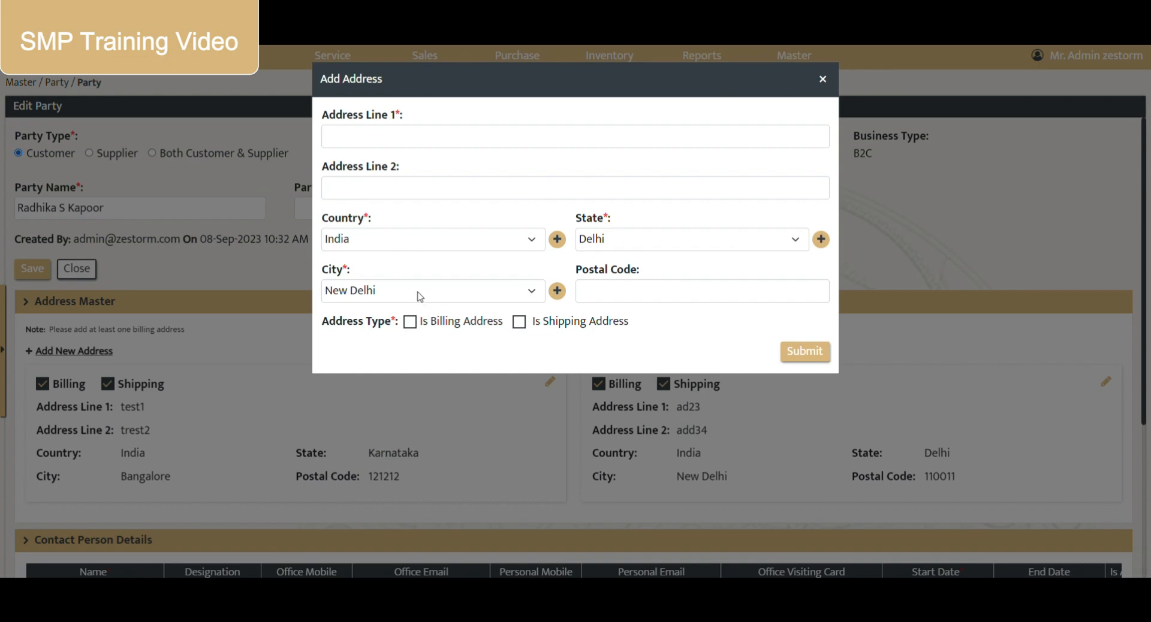
{"action": "left_click", "coordinate": [822, 79]}
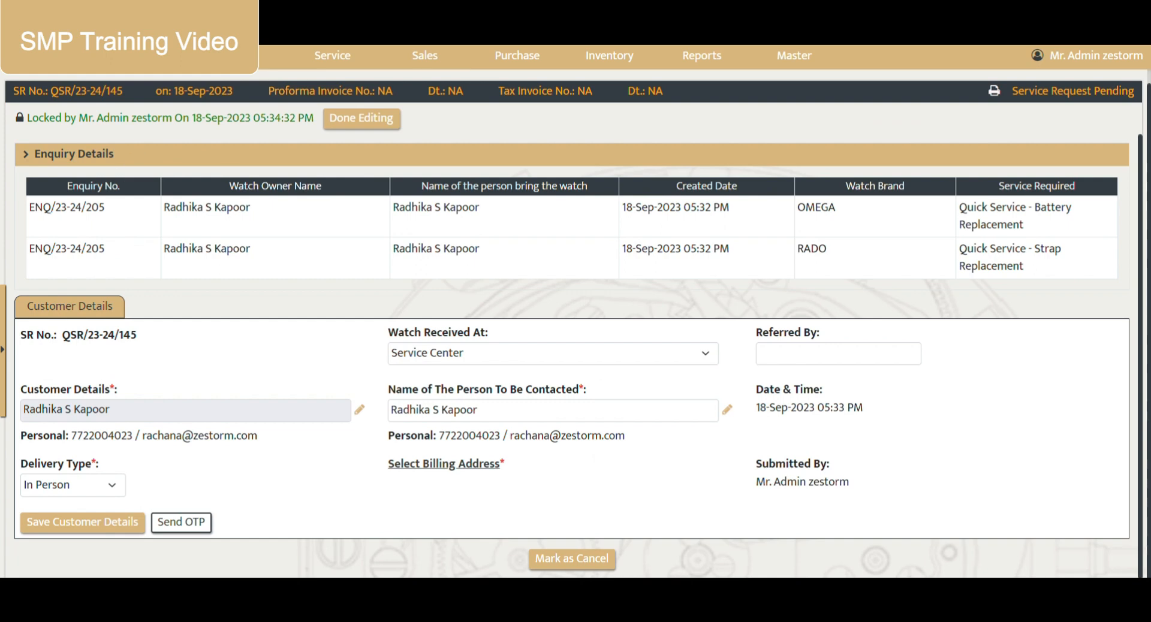
- Select the first listed billing address for the customer and save the customer details
{"action": "left_click", "coordinate": [460, 465]}
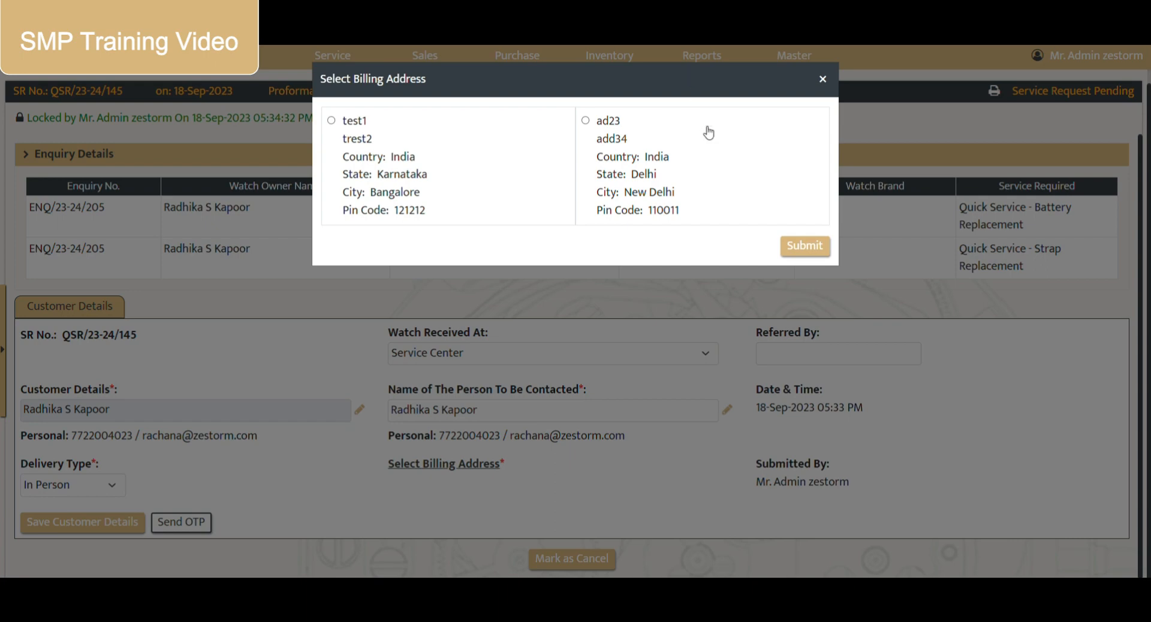
{"action": "left_click", "coordinate": [331, 122]}
{"action": "left_click", "coordinate": [805, 247]}
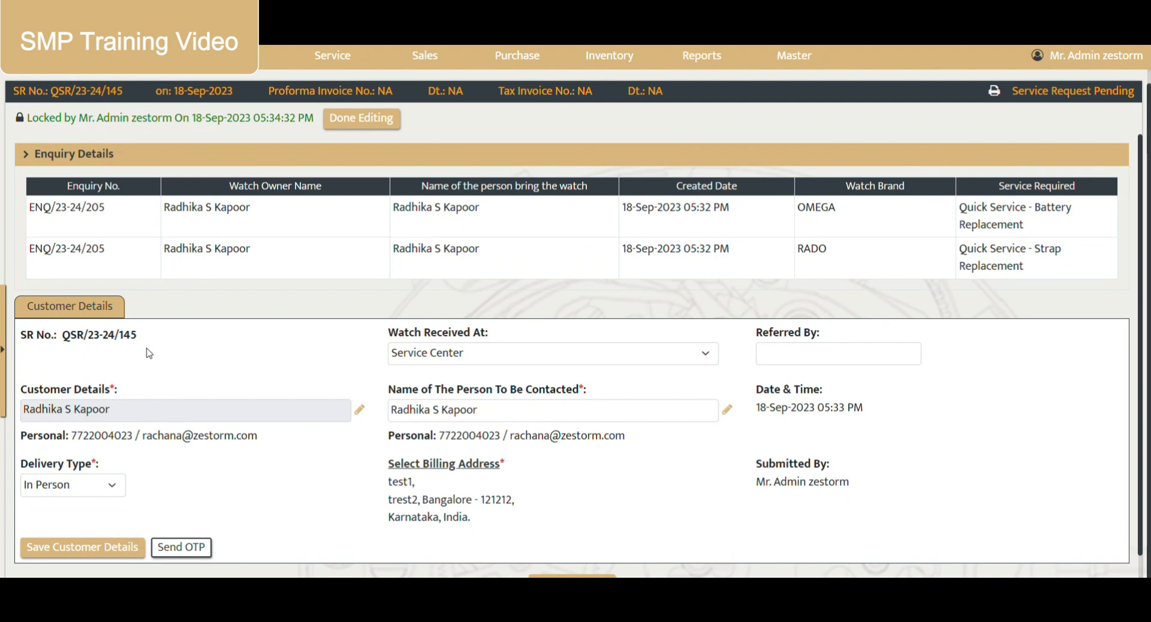
{"action": "scroll", "coordinate": [129, 437], "scroll_direction": "down", "scroll_amount": 1}
{"action": "left_click", "coordinate": [90, 521]}
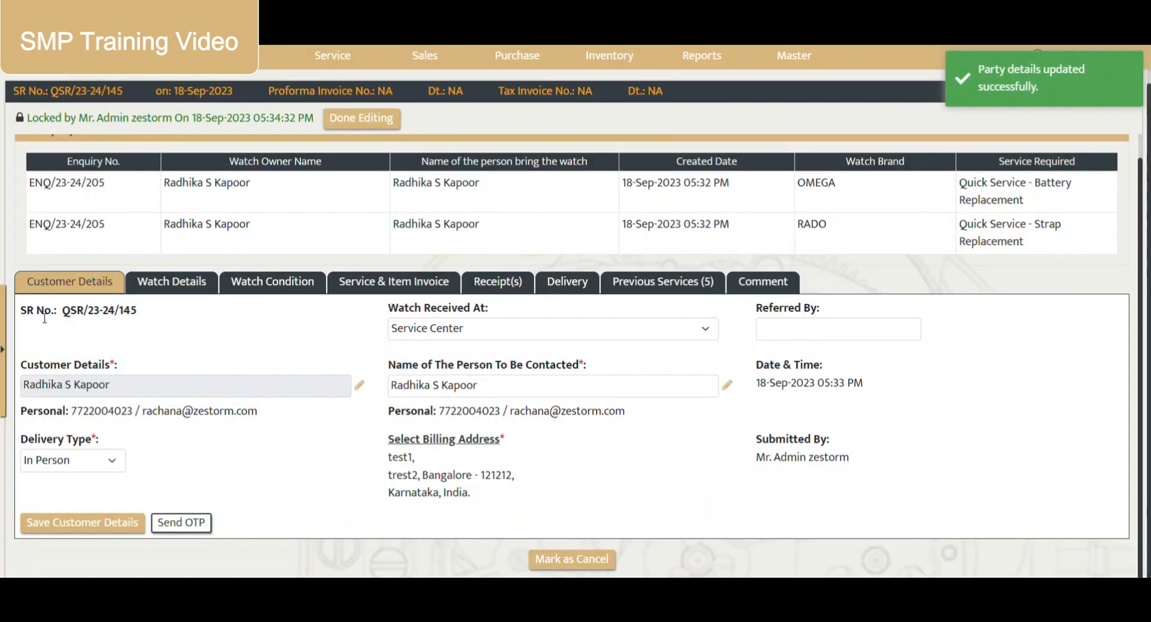
- Open the request's watch details and examine the brand rows and the family, complication and model number columns
{"action": "left_click", "coordinate": [172, 281]}
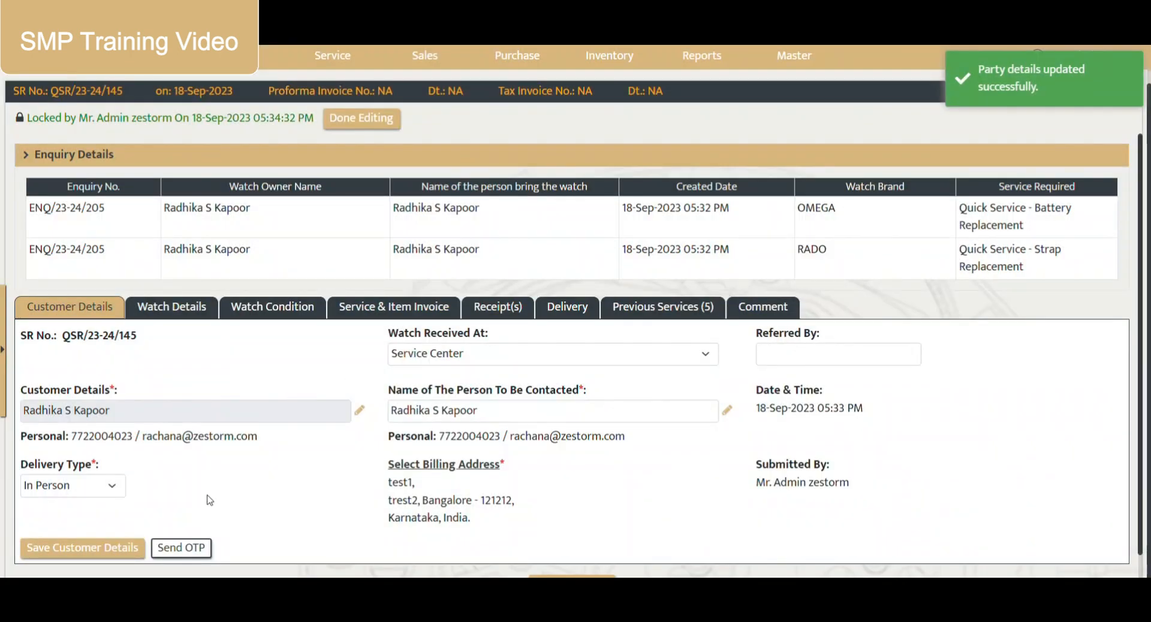
{"action": "left_click", "coordinate": [189, 316]}
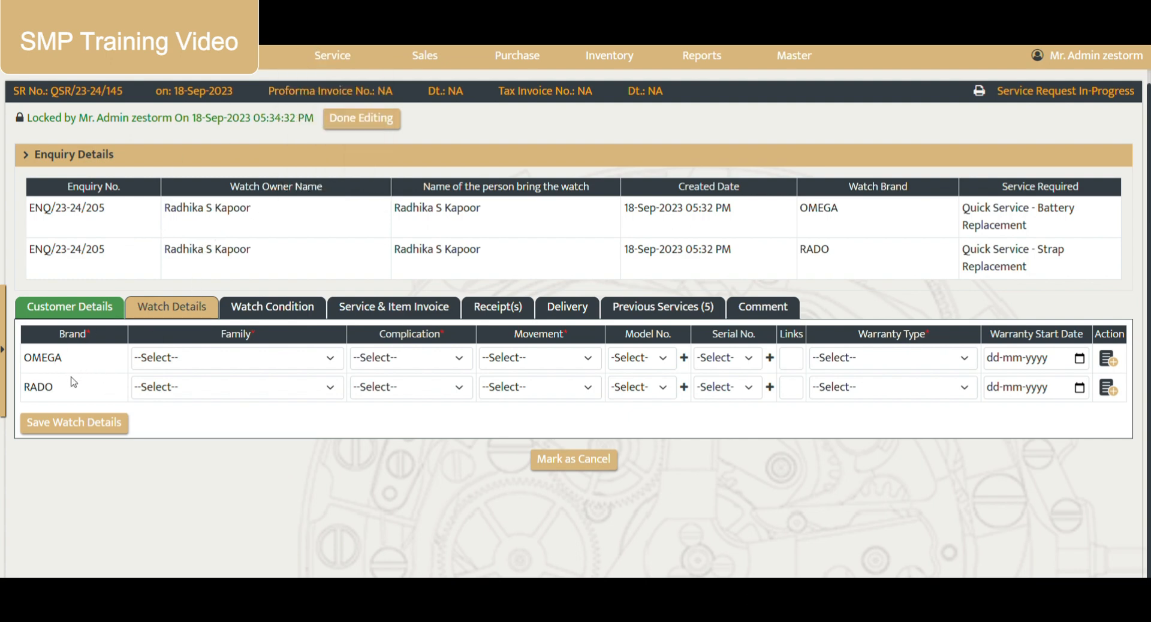
{"action": "left_click_drag", "start_coordinate": [18, 377], "coordinate": [47, 385]}
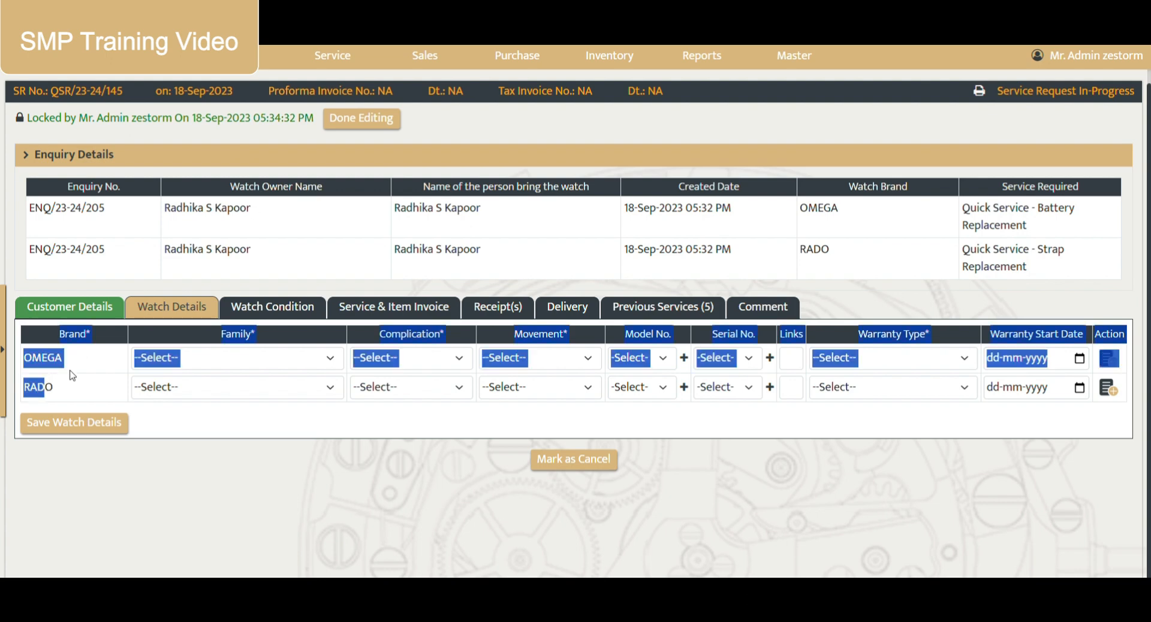
{"action": "left_click", "coordinate": [288, 454]}
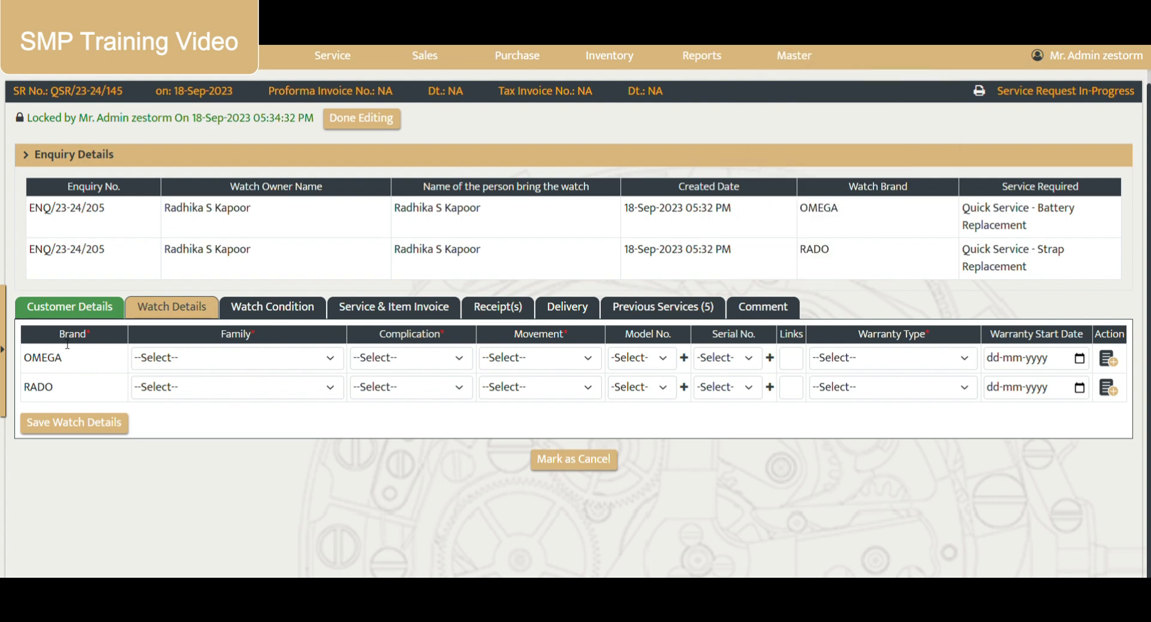
{"action": "double_click", "coordinate": [242, 336]}
{"action": "double_click", "coordinate": [413, 334]}
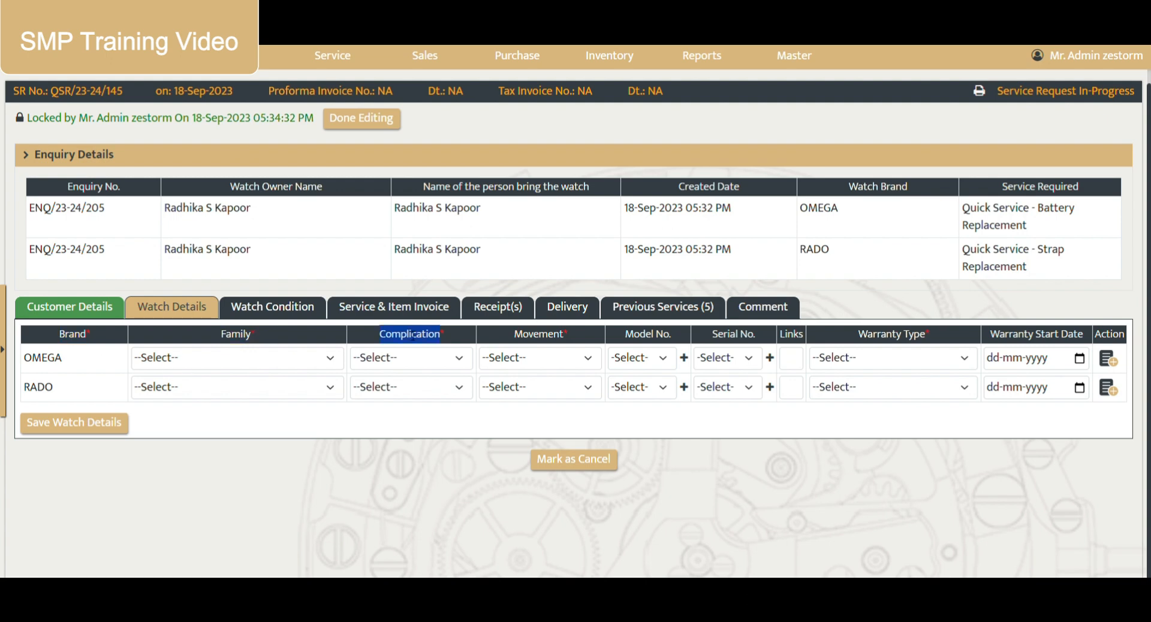
{"action": "double_click", "coordinate": [652, 335]}
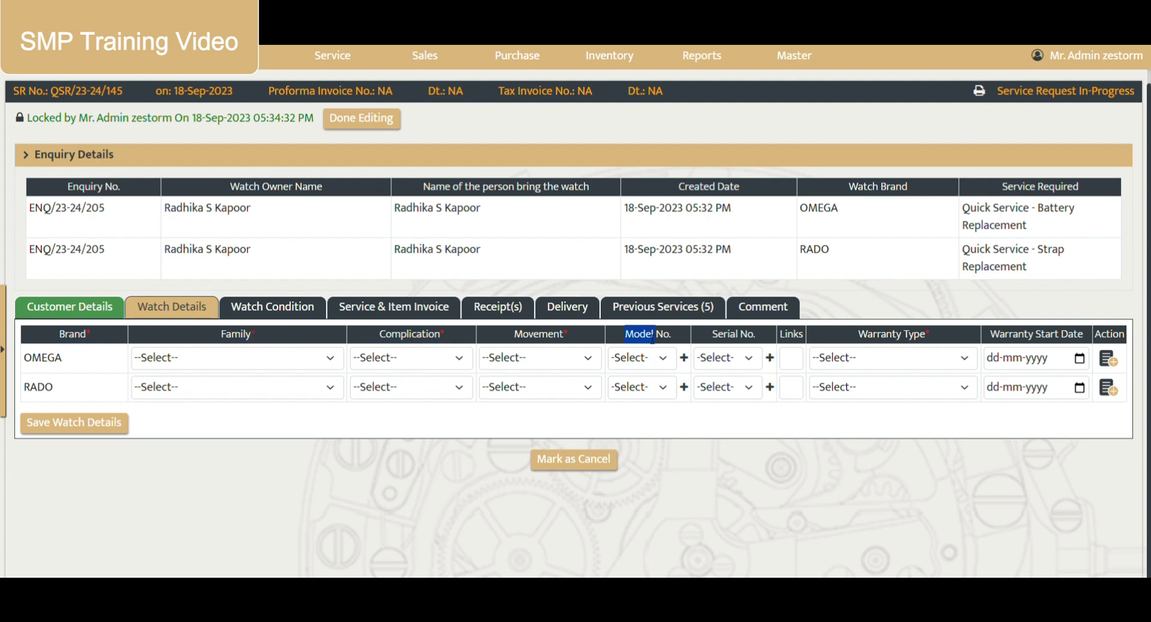
- View the family options available for the OMEGA watch without selecting one
{"action": "left_click", "coordinate": [231, 359]}
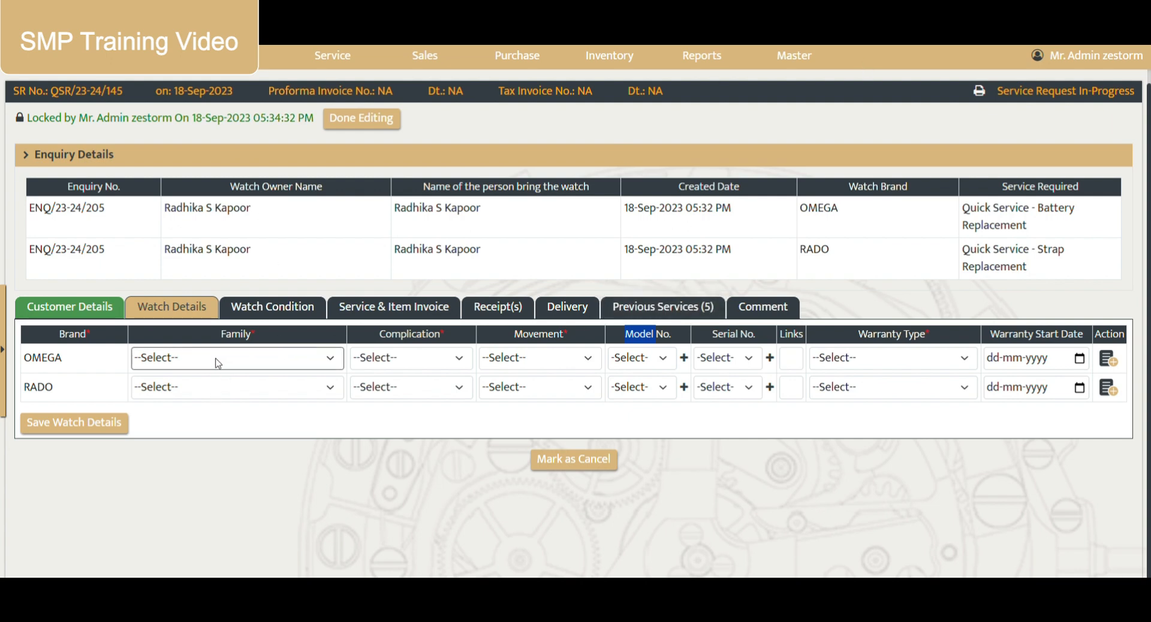
{"action": "left_click", "coordinate": [233, 339]}
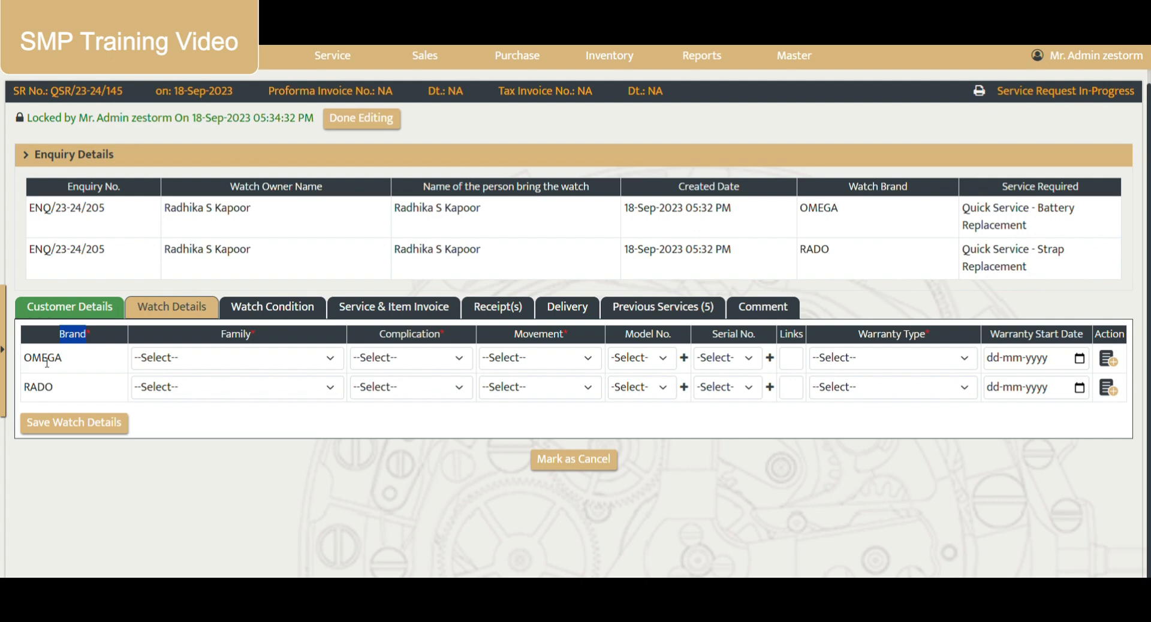
{"action": "left_click", "coordinate": [217, 366]}
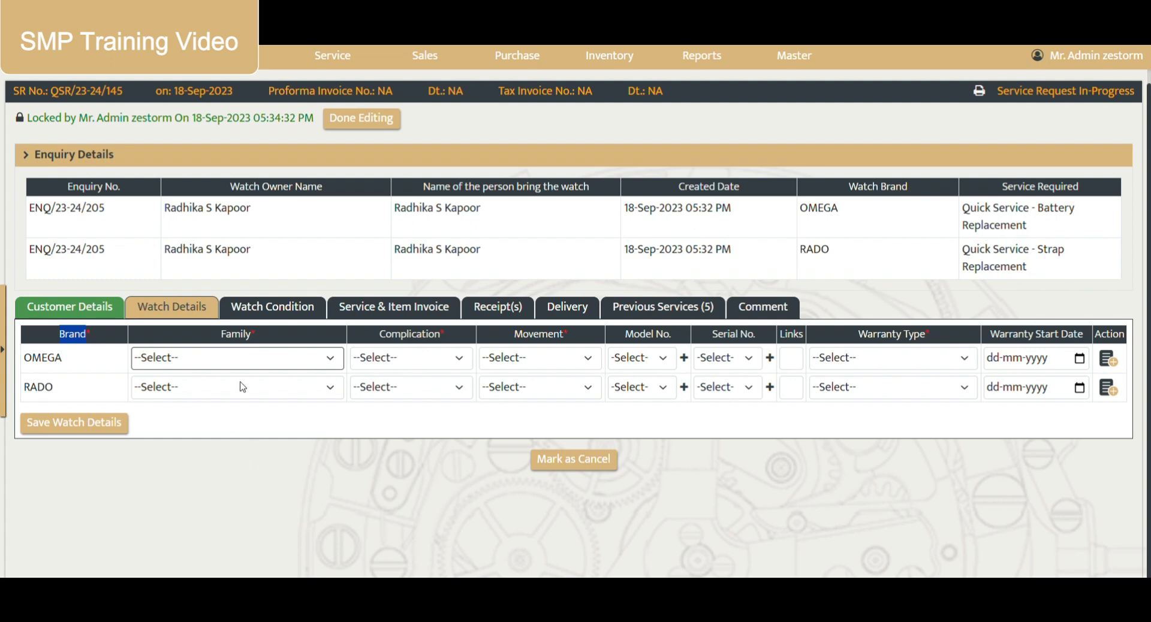
- Switch to the other browser tab and open the Family request master to examine the watch families and their brands
{"action": "left_click", "coordinate": [803, 60]}
{"action": "left_click", "coordinate": [678, 12]}
{"action": "mouse_move", "coordinate": [832, 62]}
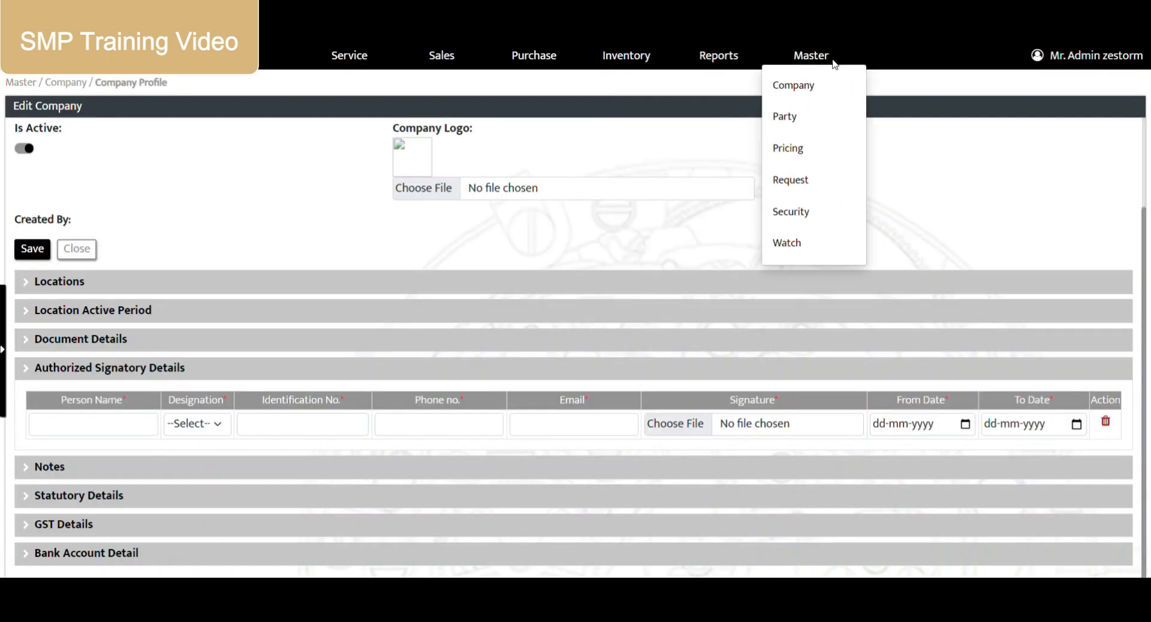
{"action": "mouse_move", "coordinate": [830, 158]}
{"action": "mouse_move", "coordinate": [831, 183]}
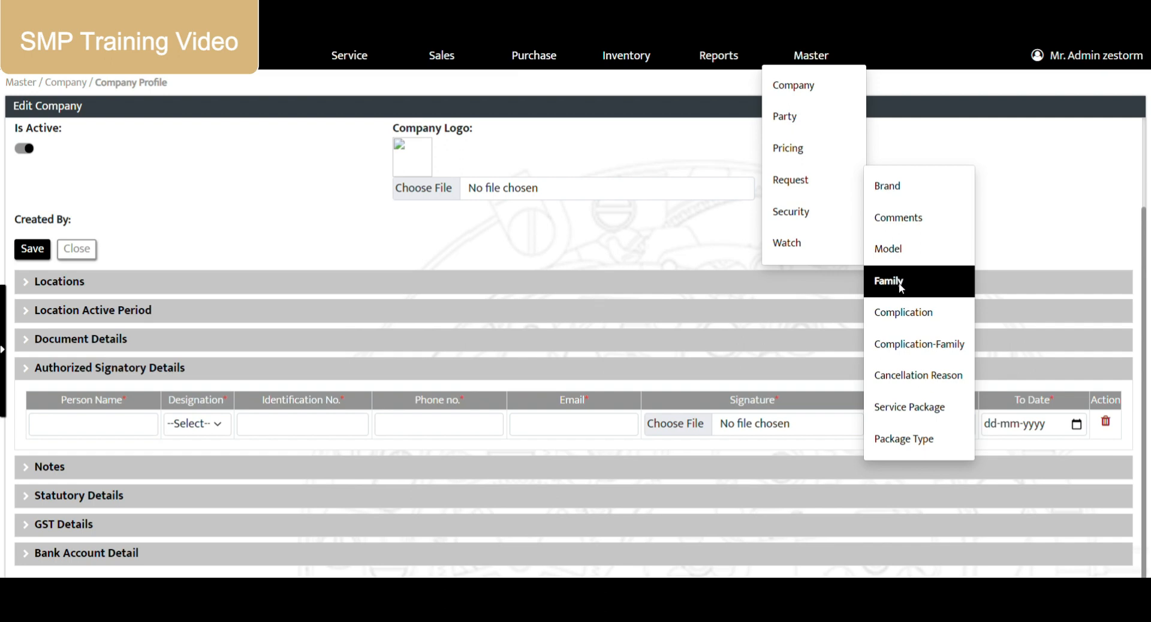
{"action": "left_click", "coordinate": [903, 322]}
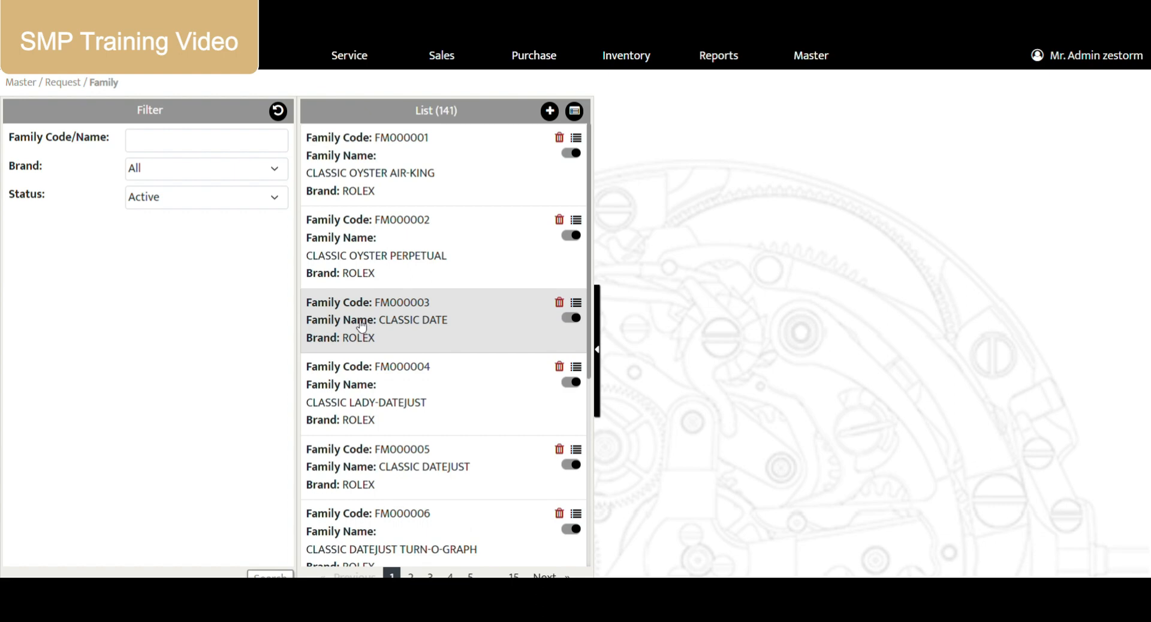
{"action": "mouse_move", "coordinate": [351, 87]}
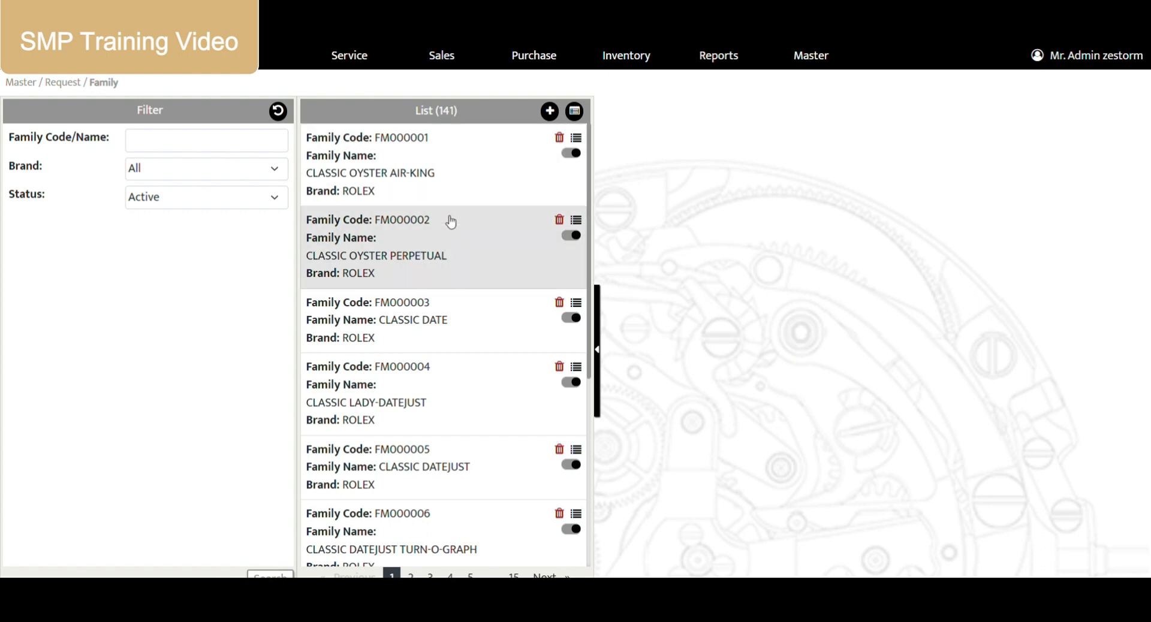
- Open the Admin role in the security master and expand its Dashboard and DefaultDashboard entries to view their permission sections
{"action": "mouse_move", "coordinate": [827, 120]}
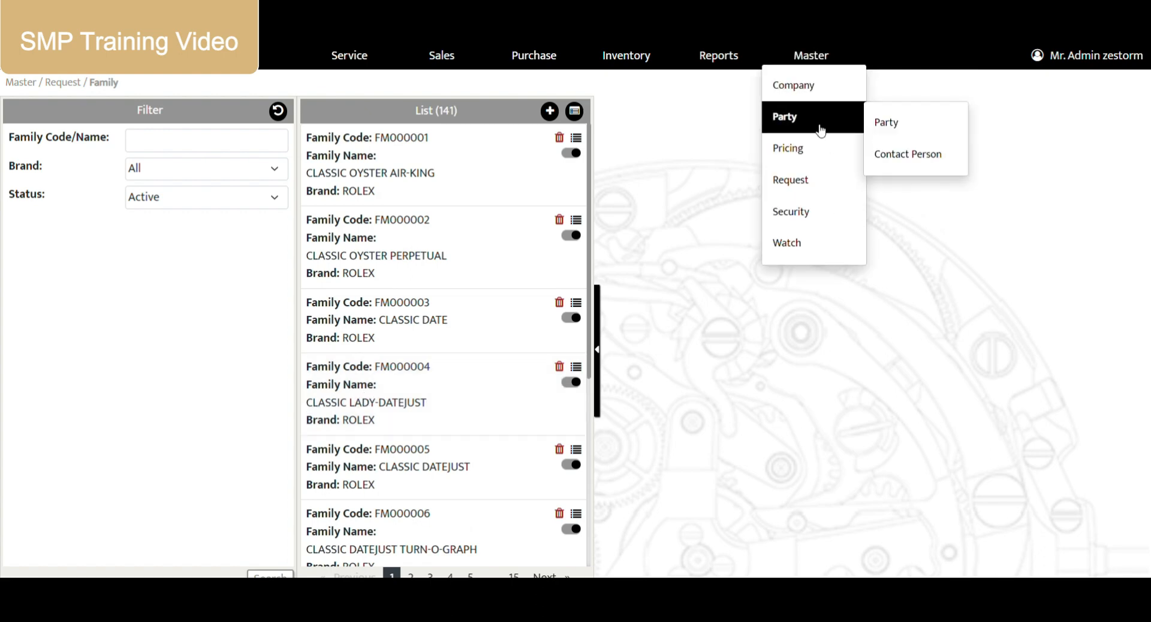
{"action": "mouse_move", "coordinate": [811, 225]}
{"action": "left_click", "coordinate": [885, 279]}
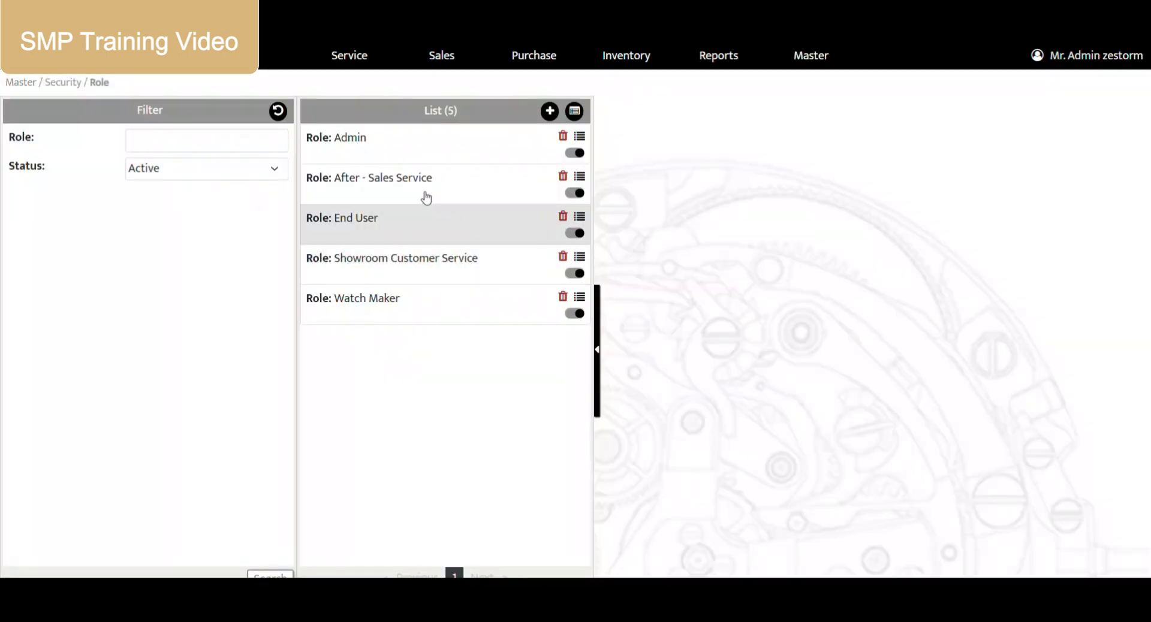
{"action": "left_click", "coordinate": [405, 153]}
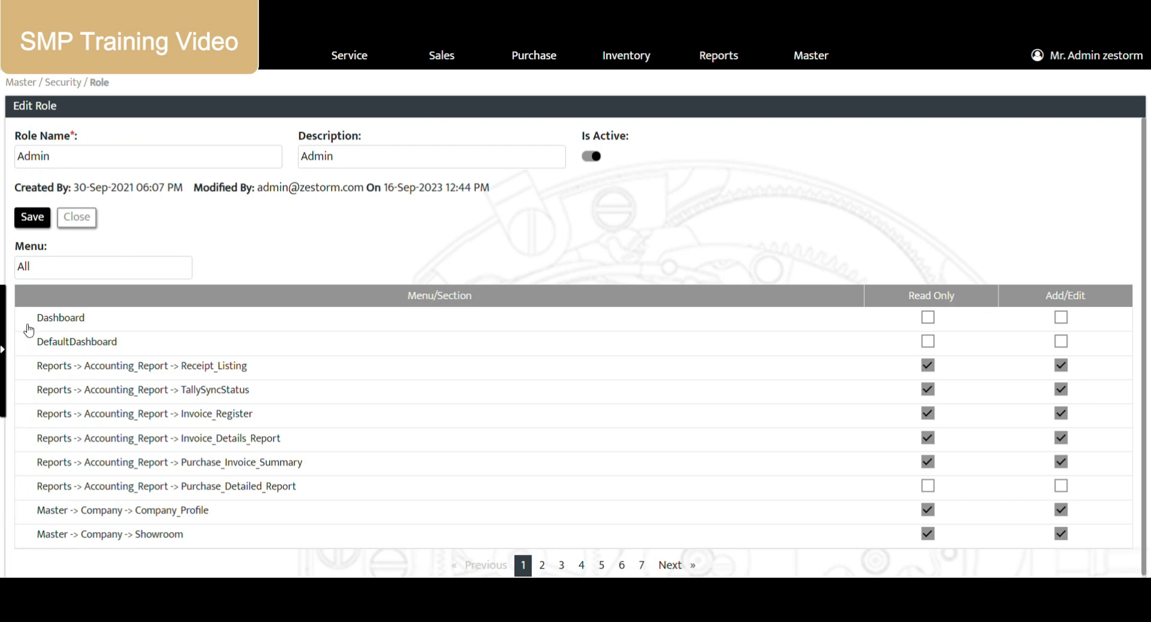
{"action": "left_click", "coordinate": [31, 324]}
{"action": "left_click", "coordinate": [30, 323]}
{"action": "left_click", "coordinate": [30, 353]}
- Open the sales quotations and search them with the status filter set to ALL
{"action": "mouse_move", "coordinate": [444, 57]}
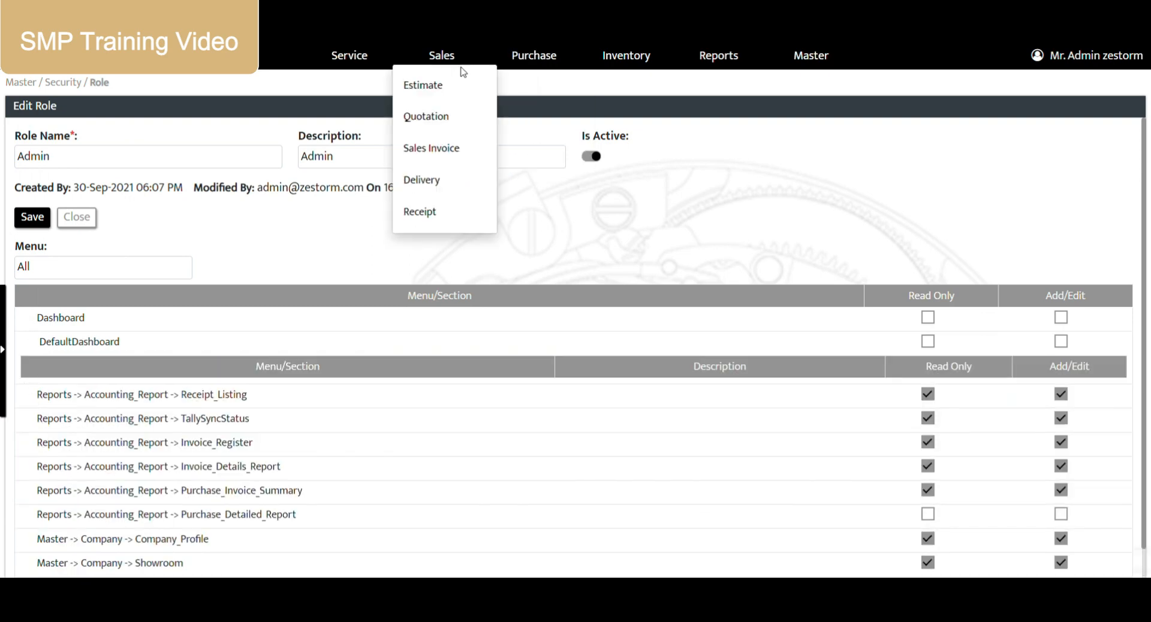
{"action": "left_click", "coordinate": [444, 114]}
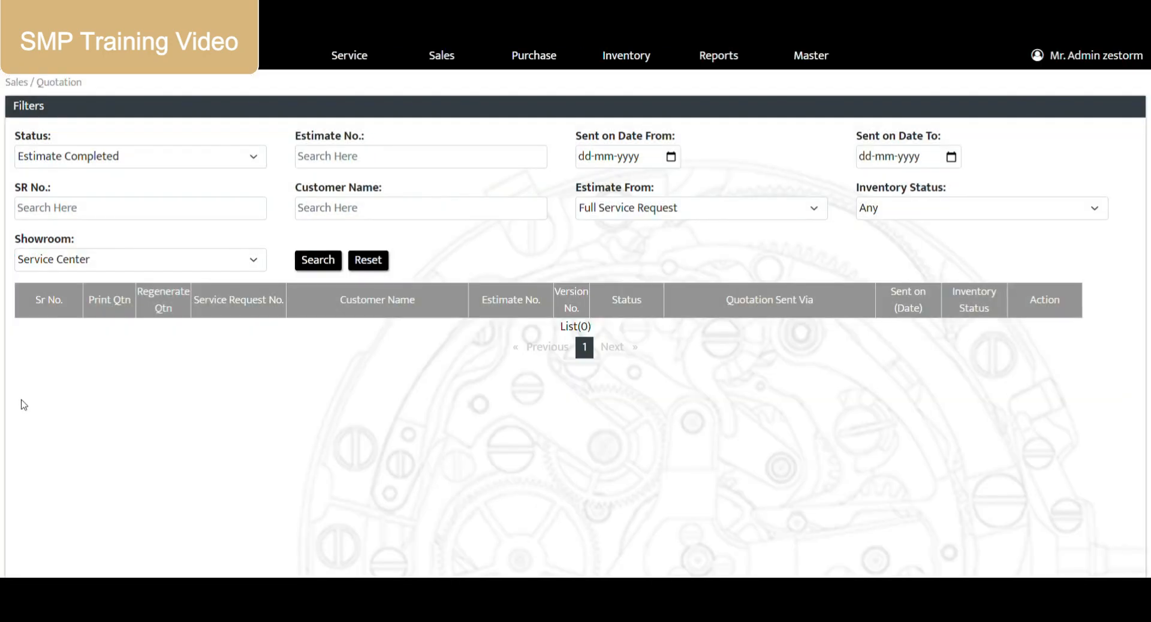
{"action": "left_click", "coordinate": [115, 157]}
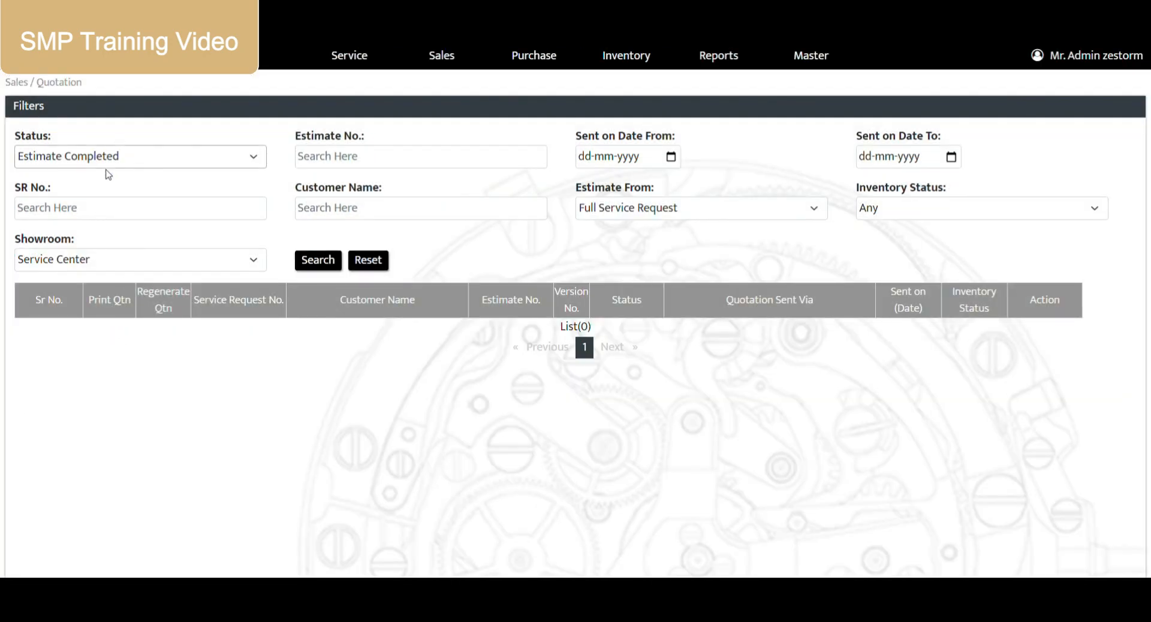
{"action": "left_click", "coordinate": [108, 175]}
{"action": "left_click", "coordinate": [302, 264]}
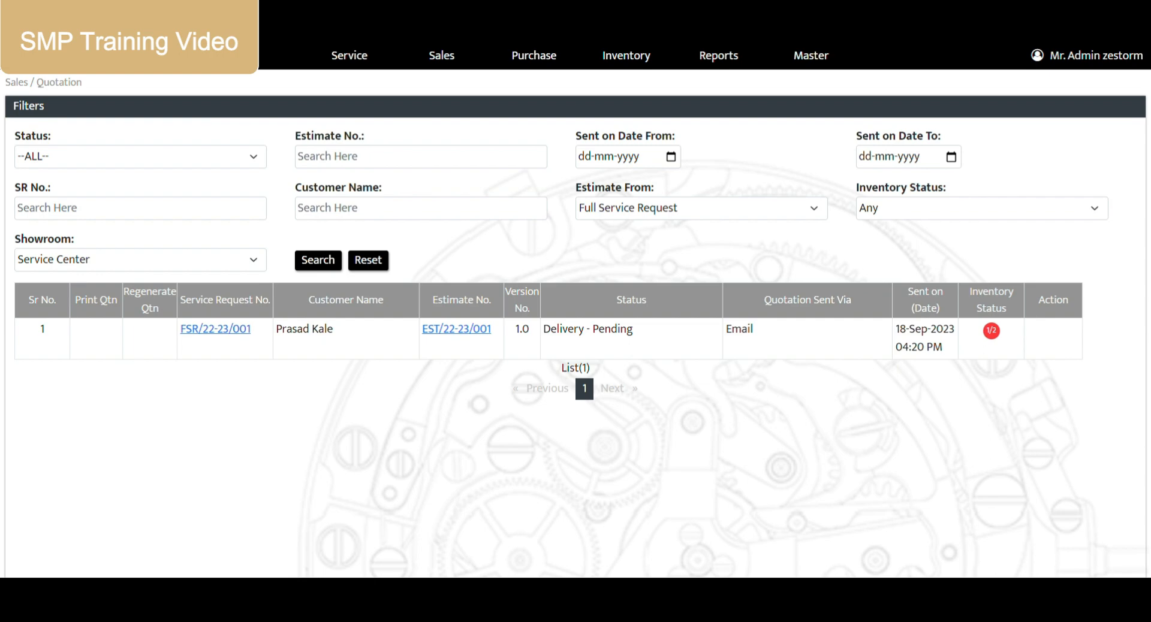
- Return to the quick service request's browser tab and examine the family and complication columns of its watch details
{"action": "left_click", "coordinate": [57, 29]}
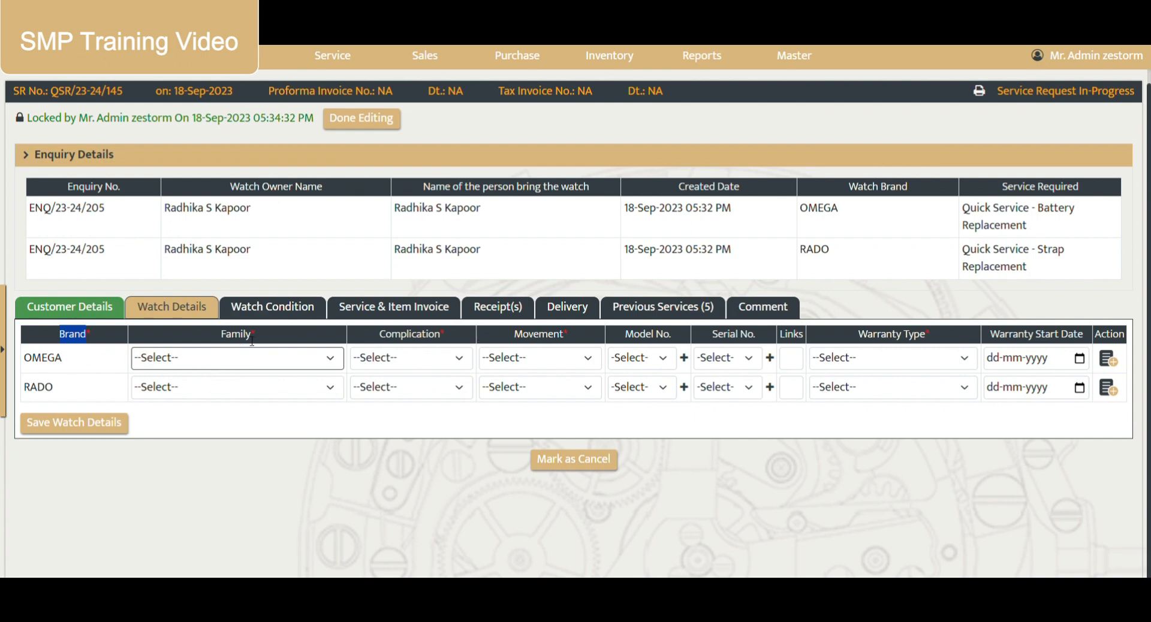
{"action": "double_click", "coordinate": [402, 348]}
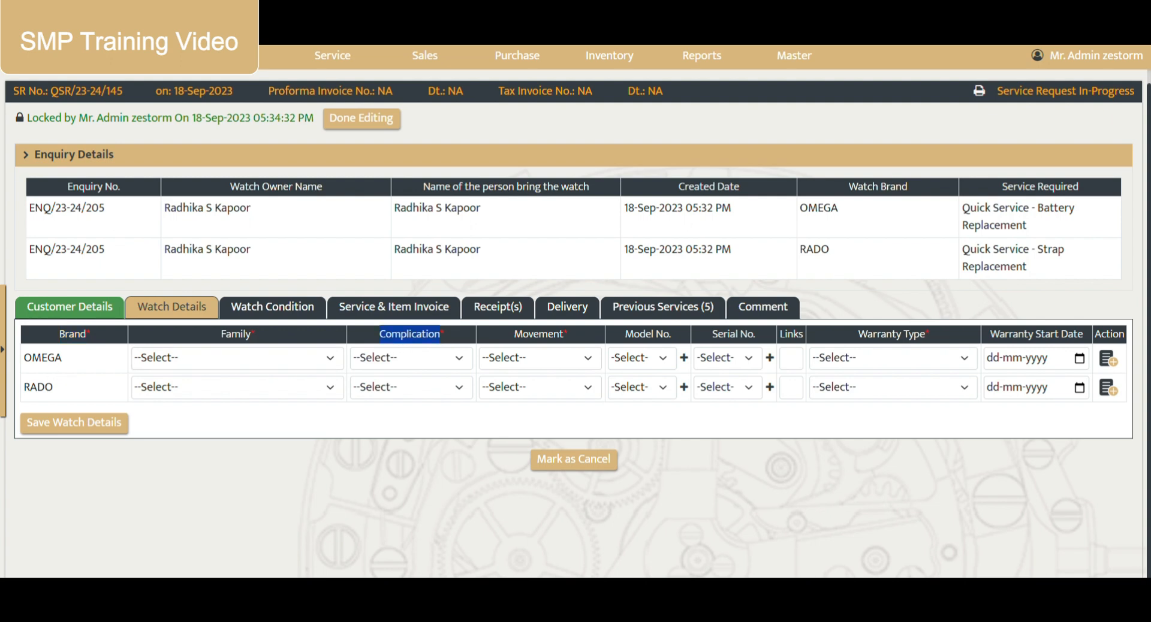
{"action": "left_click", "coordinate": [219, 362]}
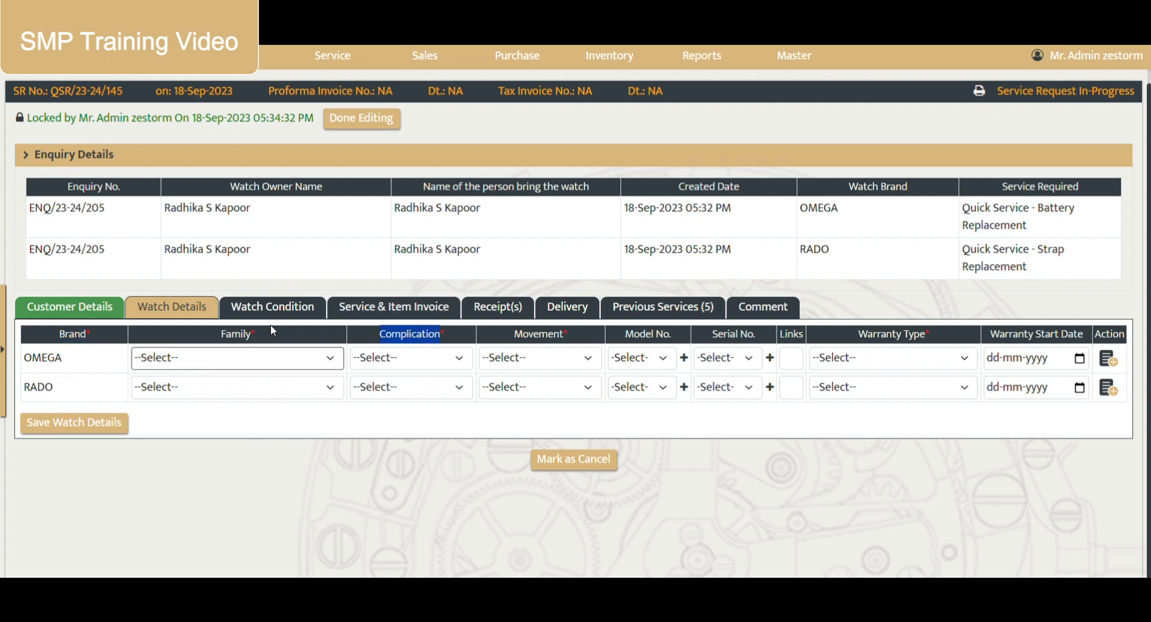
{"action": "double_click", "coordinate": [257, 336]}
{"action": "double_click", "coordinate": [403, 336]}
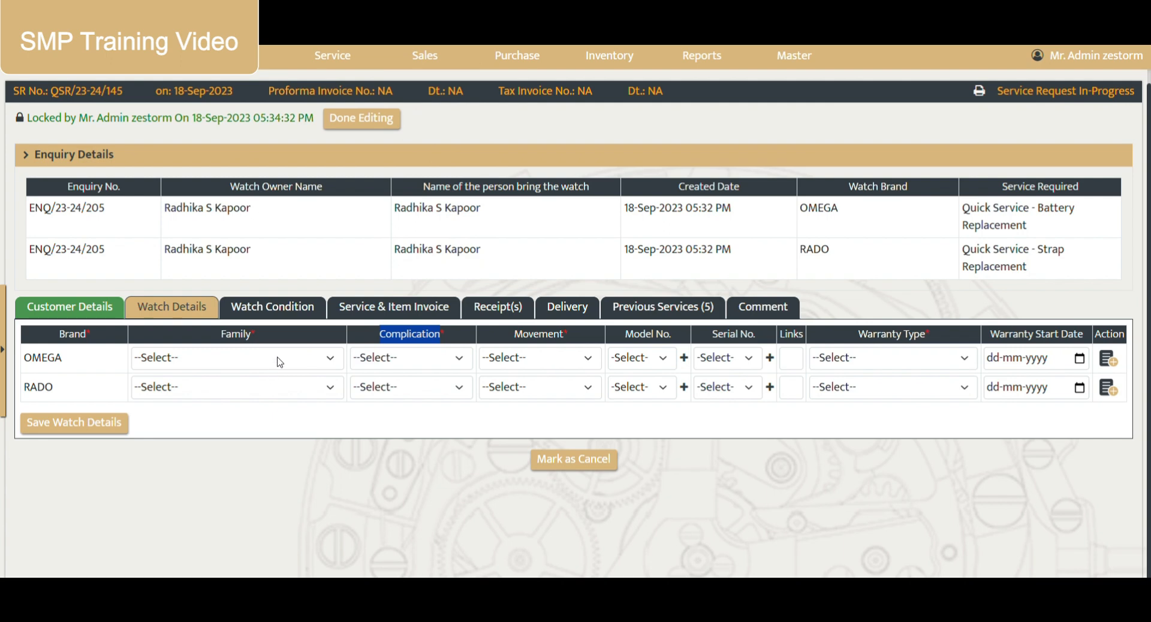
- Look up where the Complication master is found among the request masters, staying on the service request
{"action": "mouse_move", "coordinate": [830, 61]}
{"action": "mouse_move", "coordinate": [807, 180]}
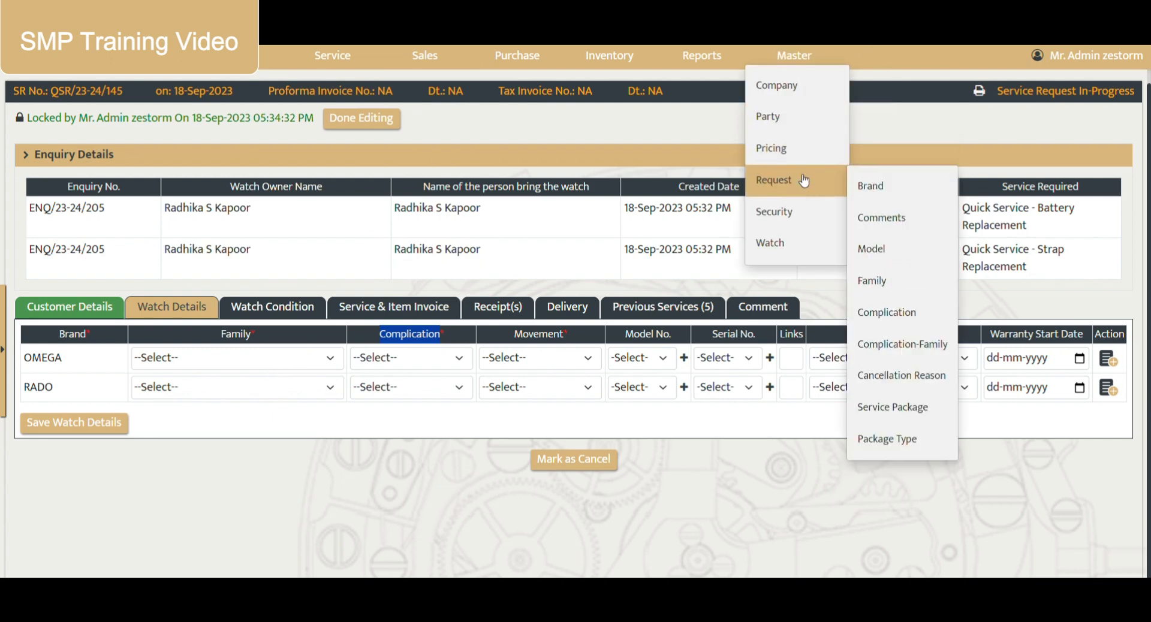
{"action": "left_click", "coordinate": [892, 312]}
{"action": "mouse_move", "coordinate": [795, 55]}
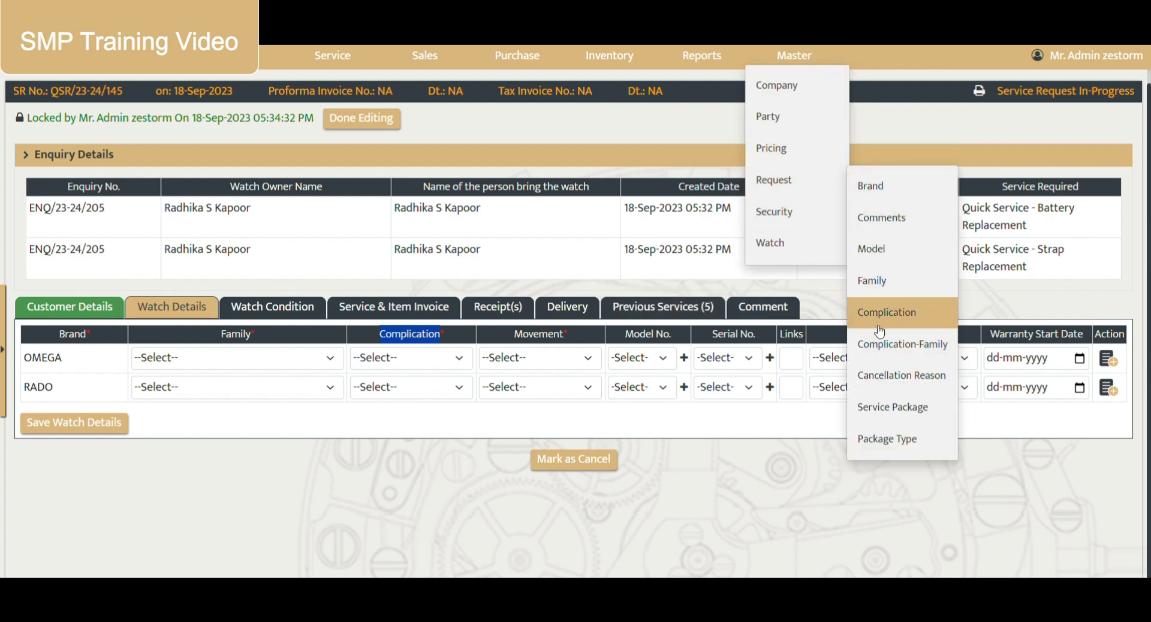
{"action": "left_click", "coordinate": [134, 480]}
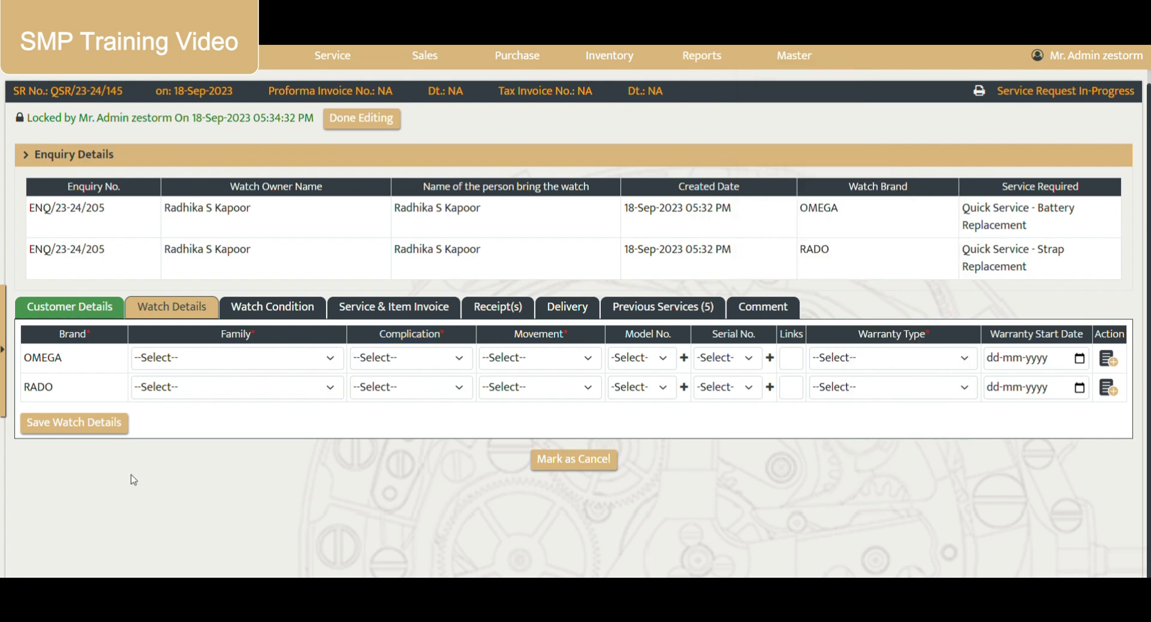
- Set the OMEGA watch's family to QUARTZ NON PRECIOUS, complication to NON-CHRONOGRAPH and movement to Manual
{"action": "left_click", "coordinate": [249, 363]}
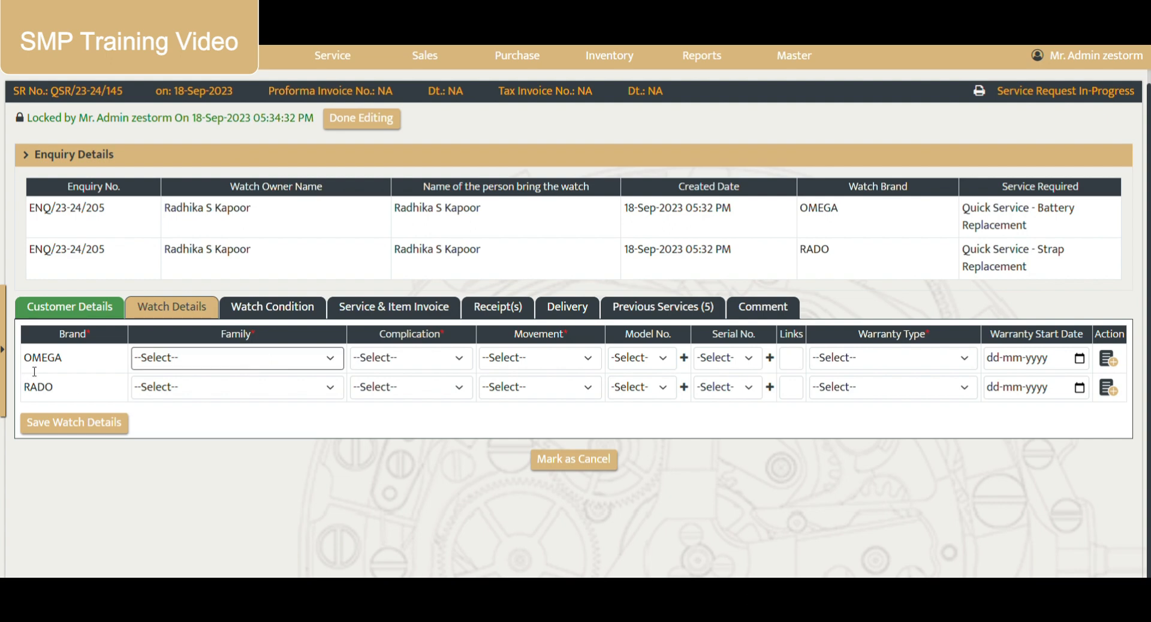
{"action": "left_click", "coordinate": [230, 400]}
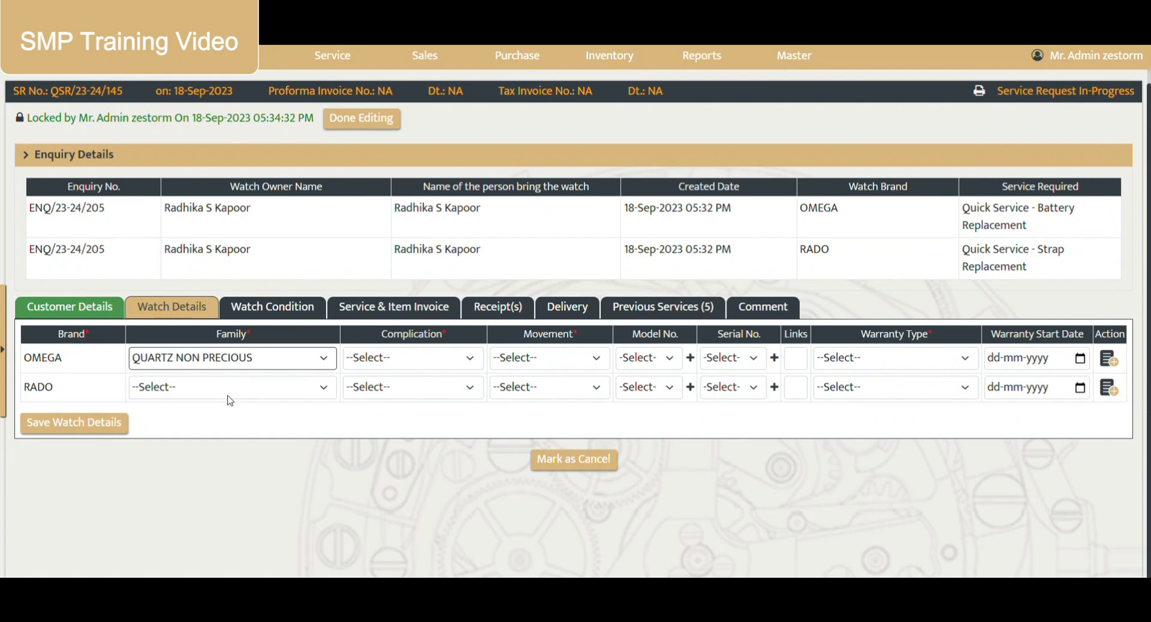
{"action": "key", "text": "Tab"}
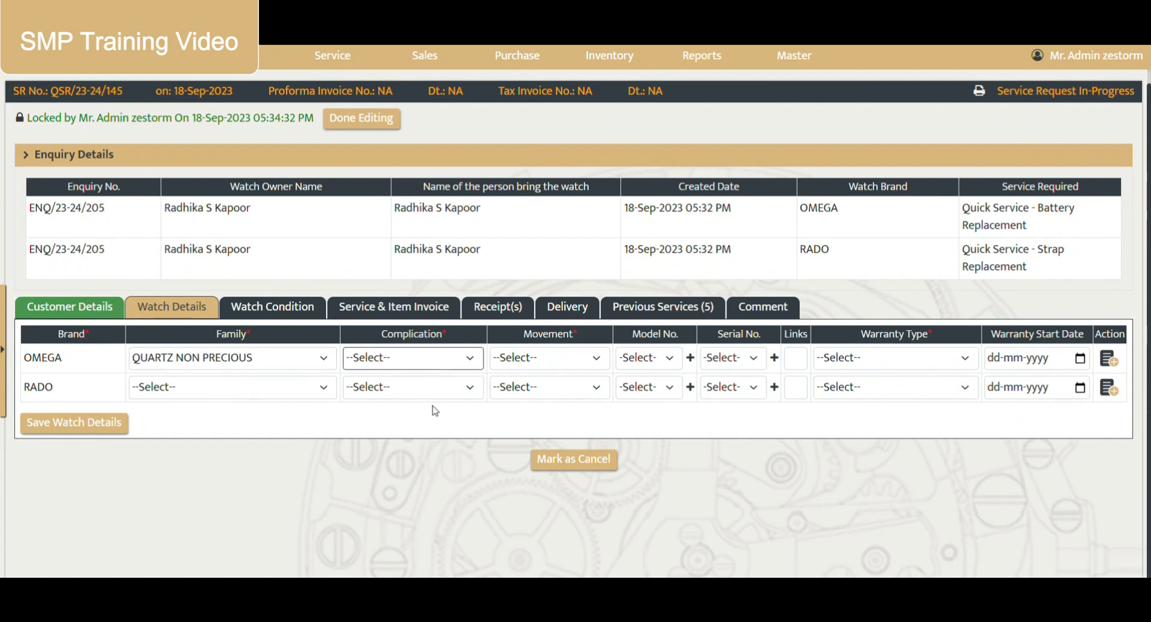
{"action": "left_click", "coordinate": [432, 406]}
{"action": "left_click_drag", "start_coordinate": [479, 336], "coordinate": [538, 341]}
{"action": "left_click", "coordinate": [525, 360]}
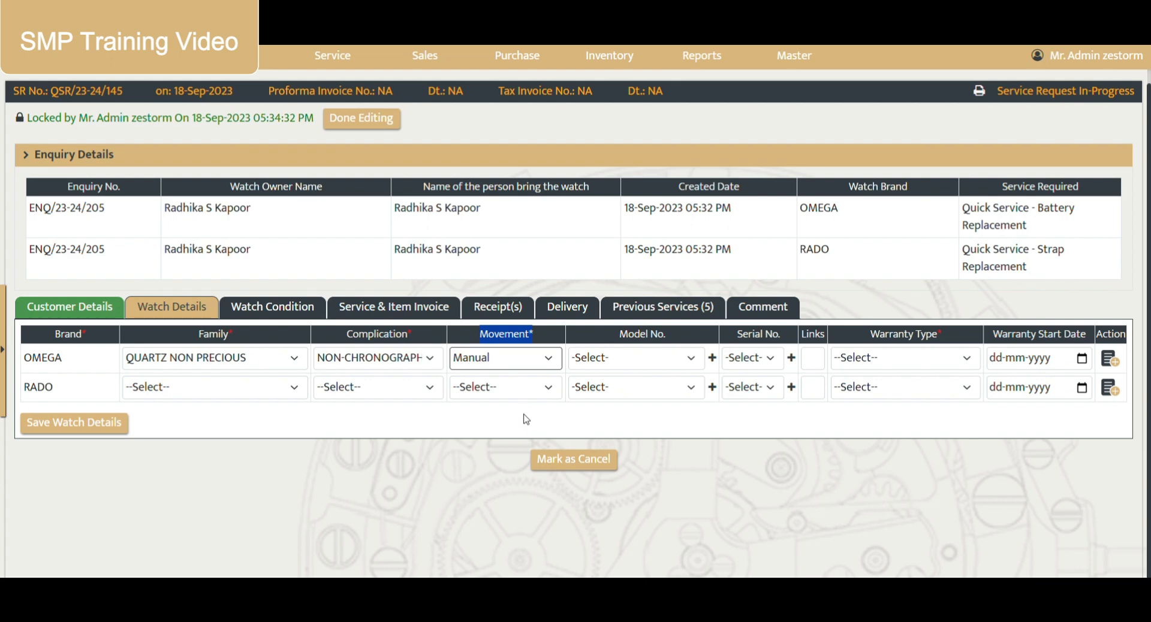
{"action": "left_click", "coordinate": [663, 441]}
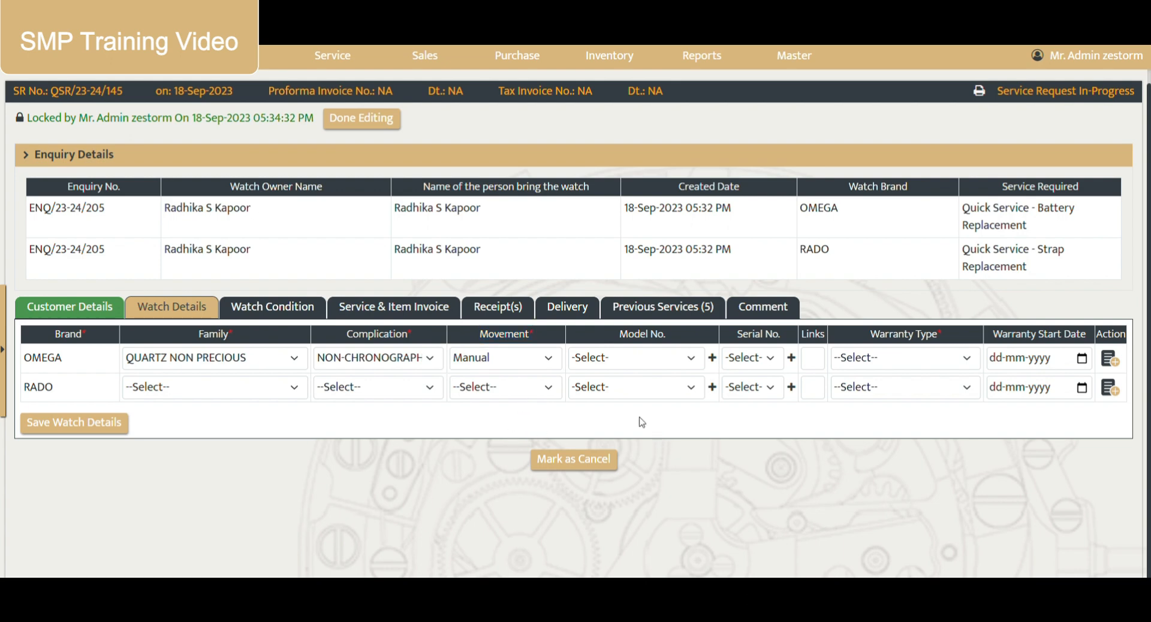
- View the pricing and request masters and select the existing model number MOMEGA1 for the OMEGA watch
{"action": "left_click", "coordinate": [665, 362]}
{"action": "left_click", "coordinate": [789, 60]}
{"action": "mouse_move", "coordinate": [813, 153]}
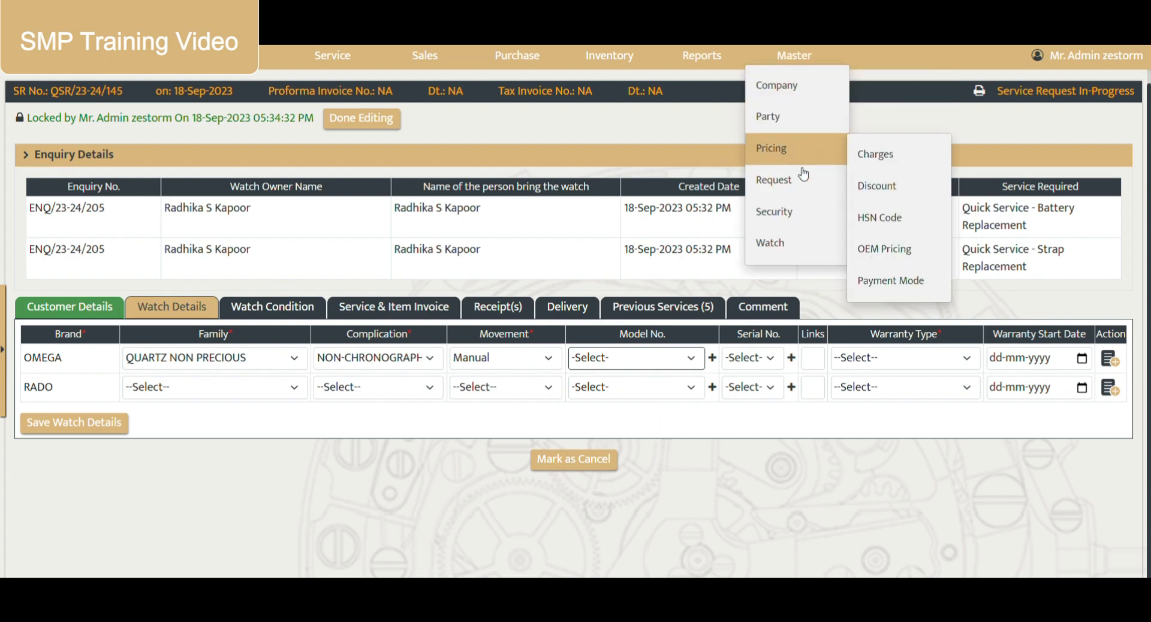
{"action": "mouse_move", "coordinate": [809, 178]}
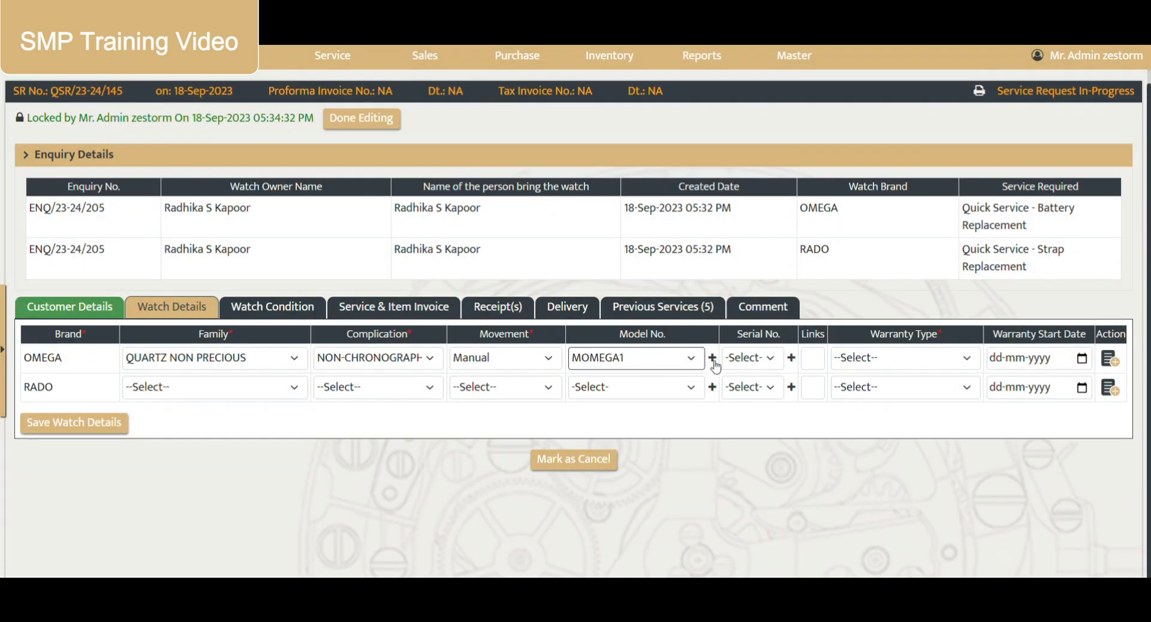
- Add KOLKM1 as a new model number for the OMEGA watch and review the model number list
{"action": "left_click", "coordinate": [713, 357]}
{"action": "left_click", "coordinate": [616, 391]}
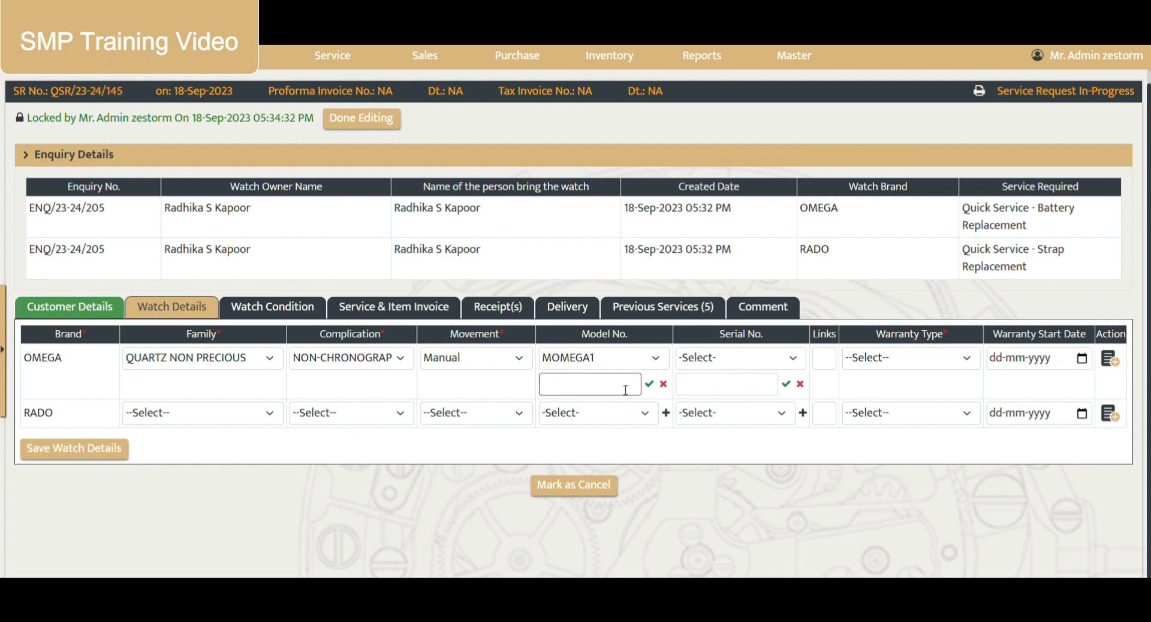
{"action": "type", "text": "KOLKM1"}
{"action": "left_click", "coordinate": [651, 385]}
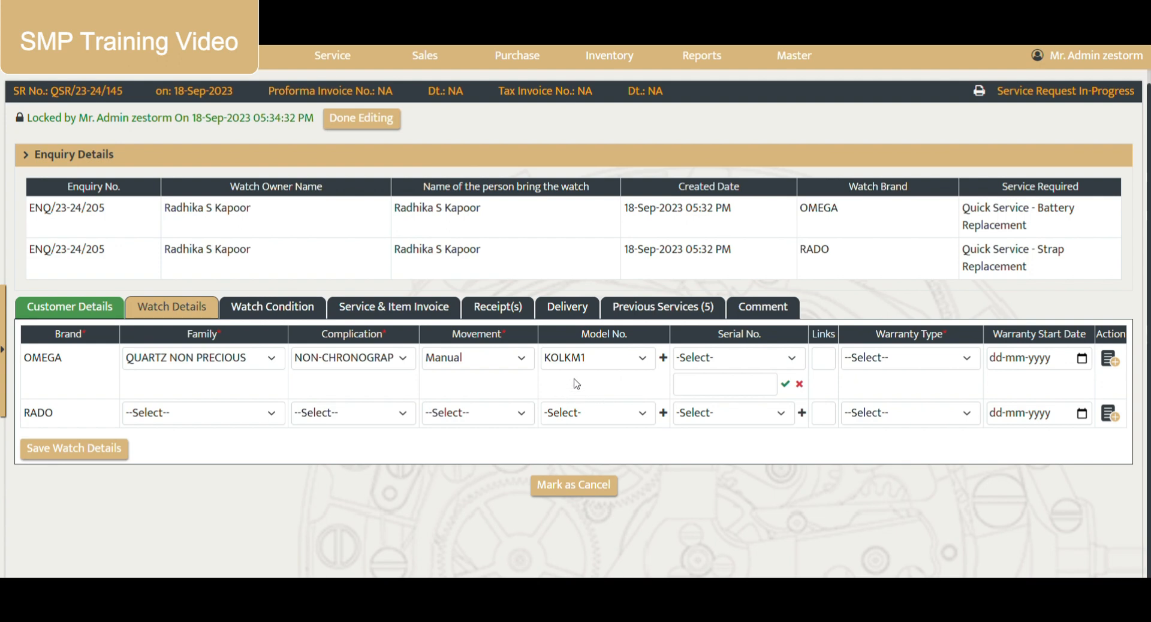
{"action": "left_click", "coordinate": [579, 360]}
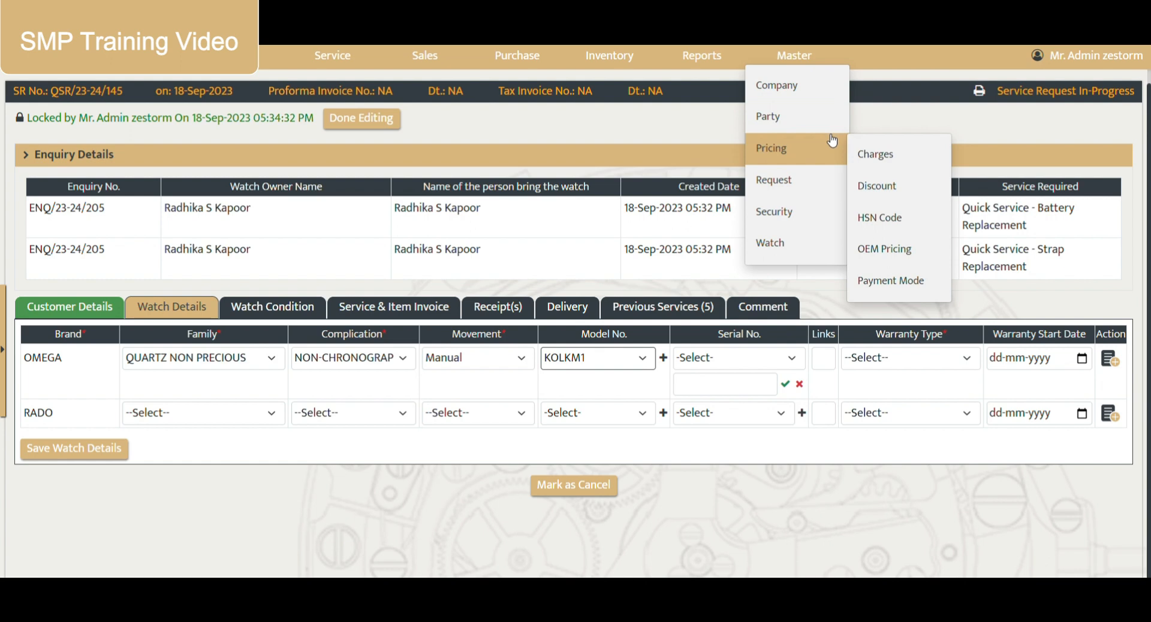
- Add RSK31 as a new serial number for the OMEGA watch
{"action": "left_click", "coordinate": [781, 524]}
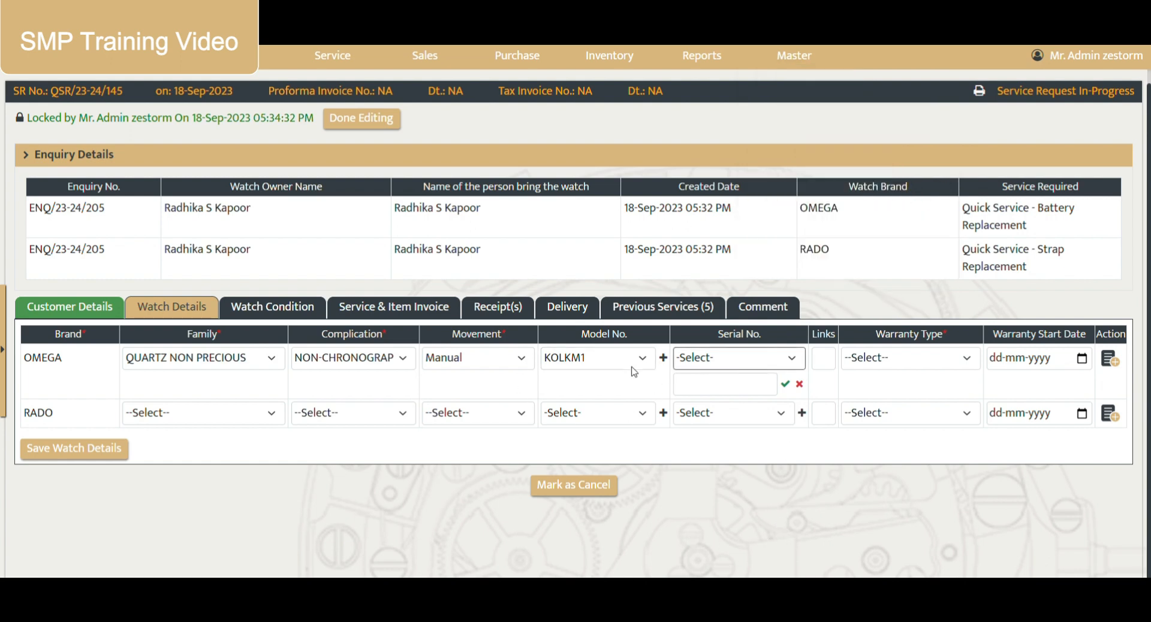
{"action": "left_click", "coordinate": [719, 384]}
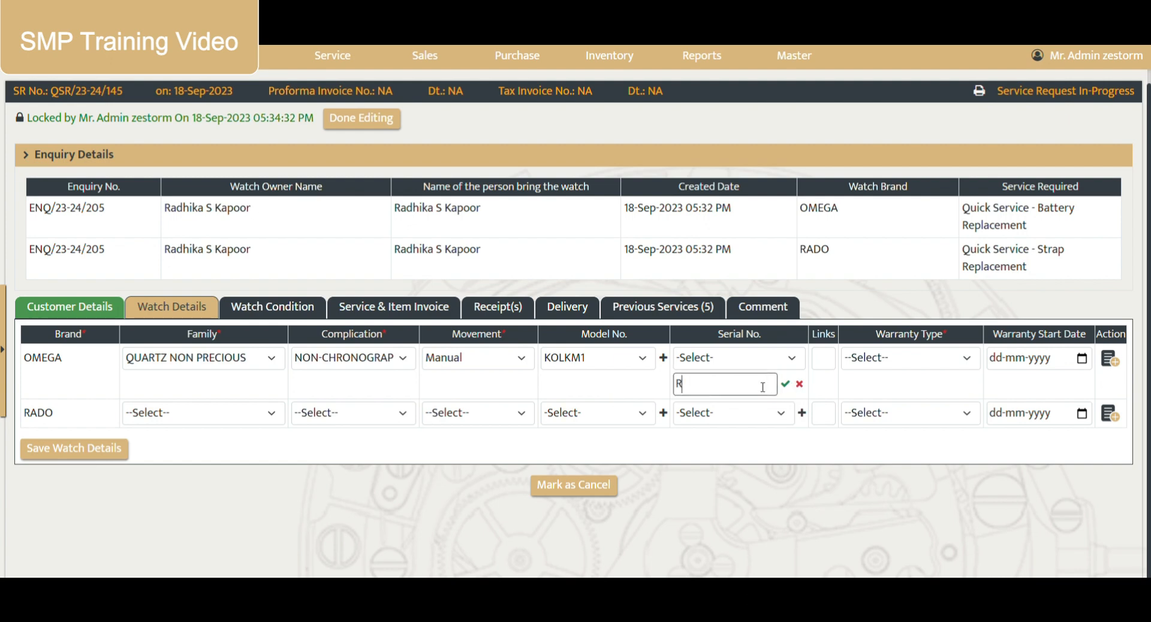
{"action": "type", "text": "RSK31"}
{"action": "left_click_drag", "start_coordinate": [778, 383], "coordinate": [609, 397]}
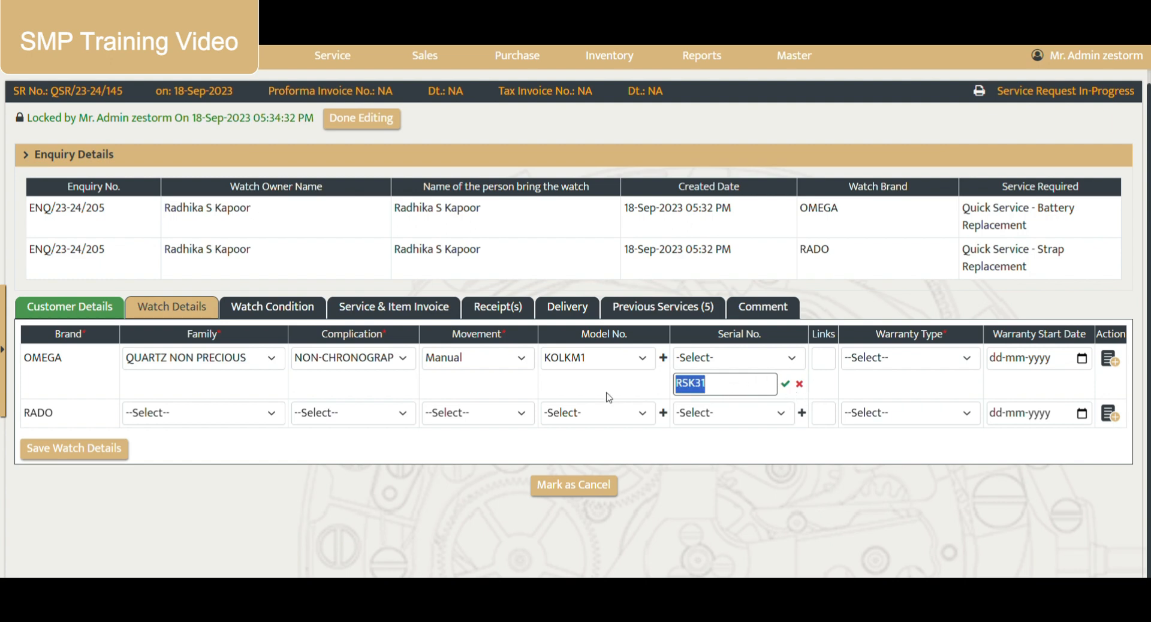
{"action": "left_click", "coordinate": [787, 385]}
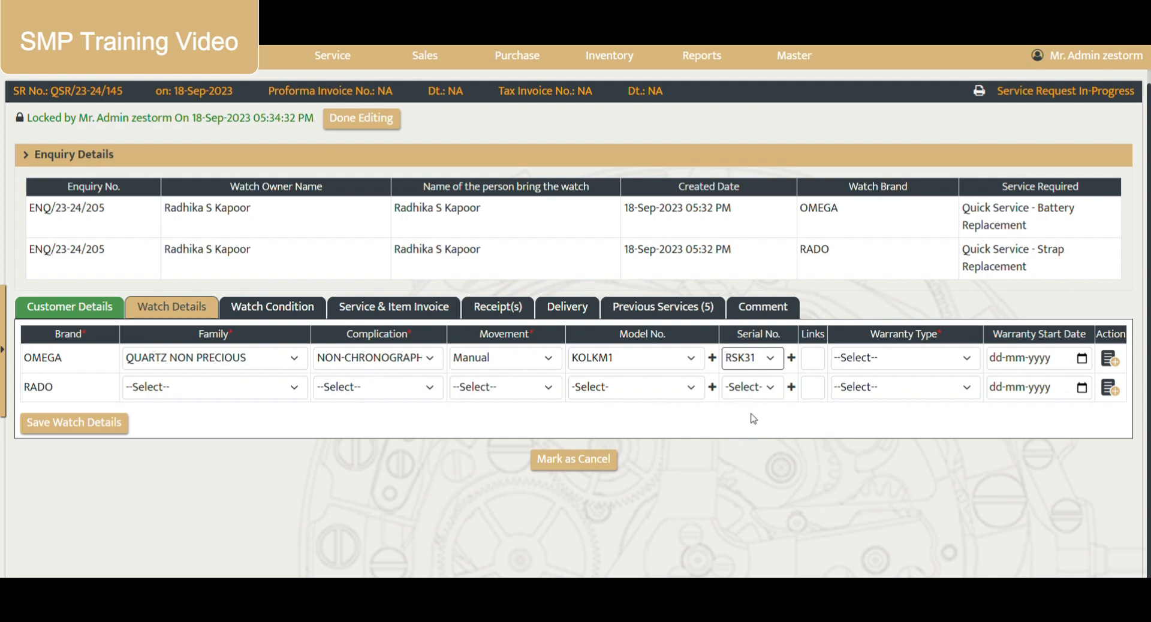
{"action": "double_click", "coordinate": [189, 210]}
{"action": "left_click", "coordinate": [50, 361]}
{"action": "left_click", "coordinate": [743, 360]}
{"action": "double_click", "coordinate": [52, 367]}
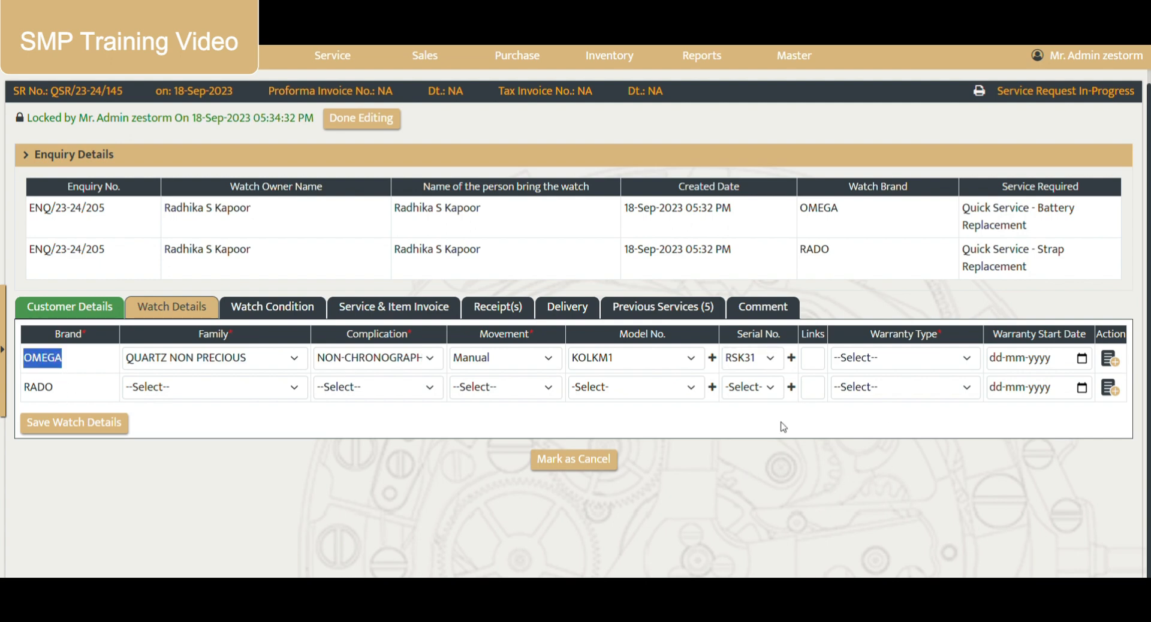
{"action": "left_click", "coordinate": [854, 508]}
- Set the OMEGA watch's links to 12, warranty type to International Warranty and warranty start date to 01-09-2023
{"action": "left_click", "coordinate": [823, 359]}
{"action": "key", "text": "Tab"}
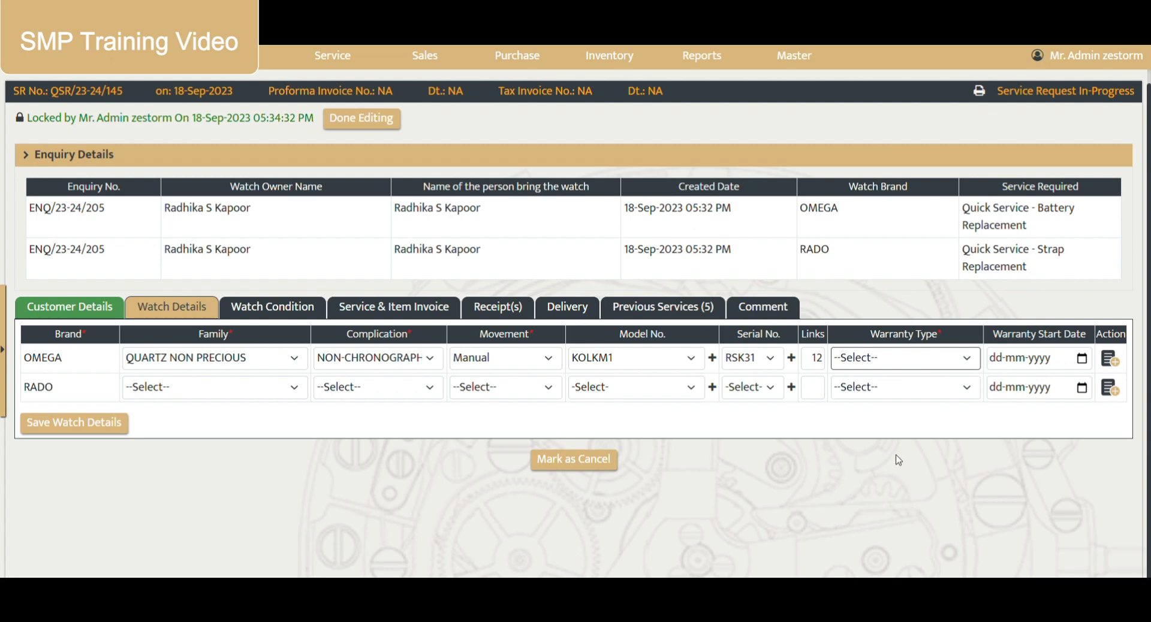
{"action": "left_click", "coordinate": [906, 391]}
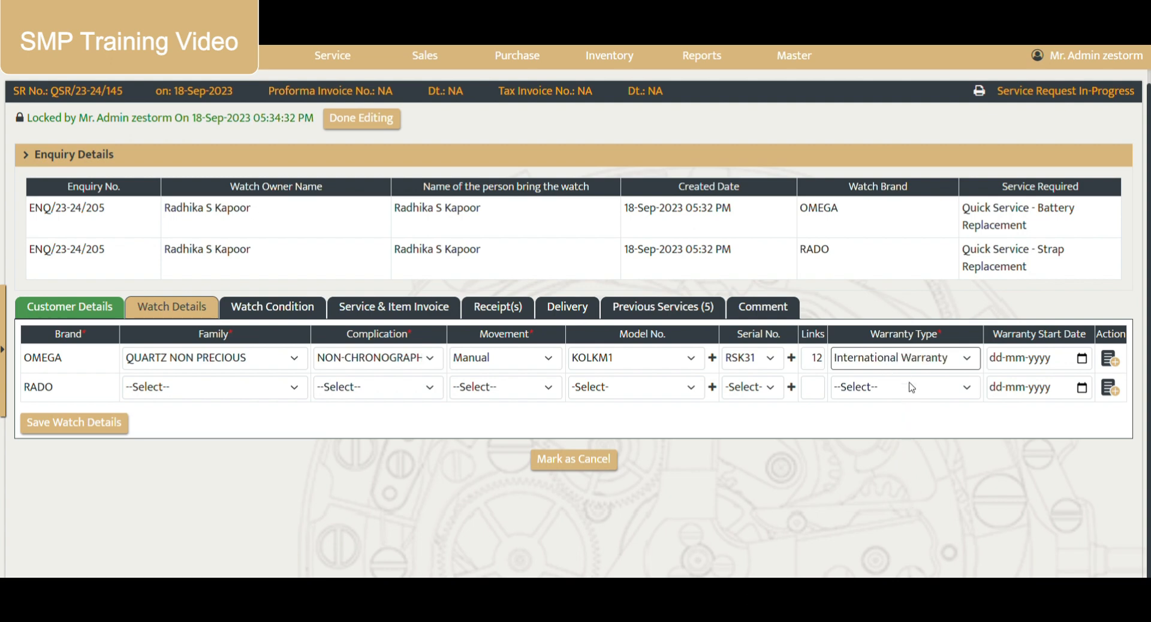
{"action": "left_click", "coordinate": [1082, 364]}
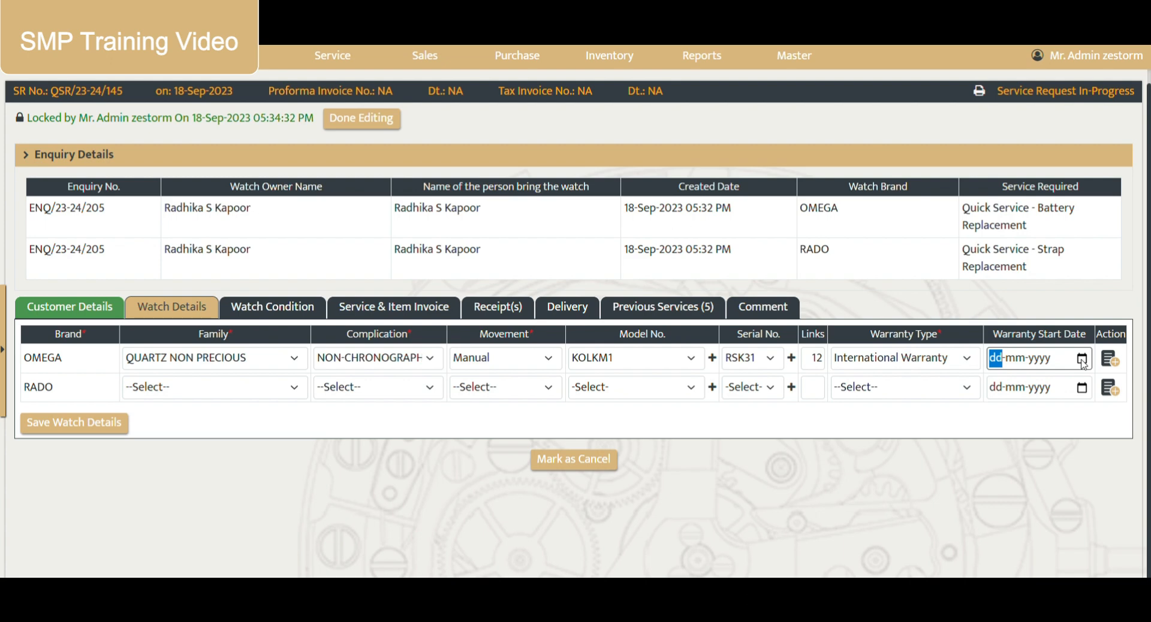
{"action": "left_click", "coordinate": [1092, 429]}
- Set the RADO watch's family to QUARTZ WATCHES, complication to CHRONOGRAPH, movement to Automatic and model number to M0001
{"action": "double_click", "coordinate": [48, 388]}
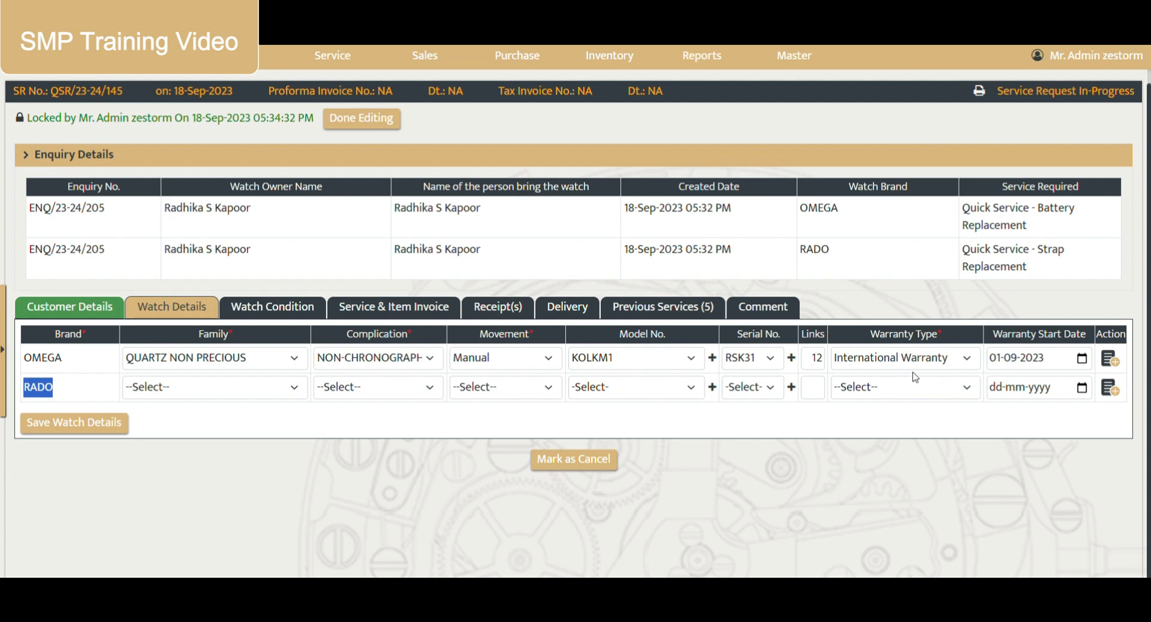
{"action": "left_click", "coordinate": [245, 398]}
{"action": "left_click", "coordinate": [225, 437]}
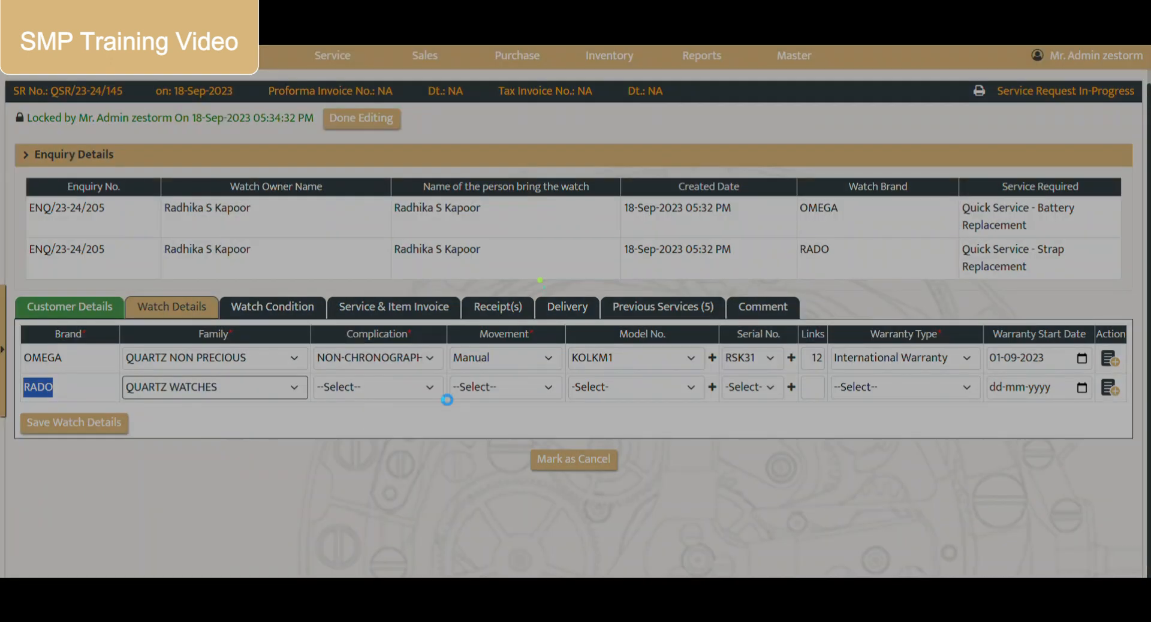
{"action": "left_click", "coordinate": [403, 394]}
{"action": "left_click", "coordinate": [390, 445]}
{"action": "left_click", "coordinate": [626, 390]}
{"action": "left_click", "coordinate": [632, 418]}
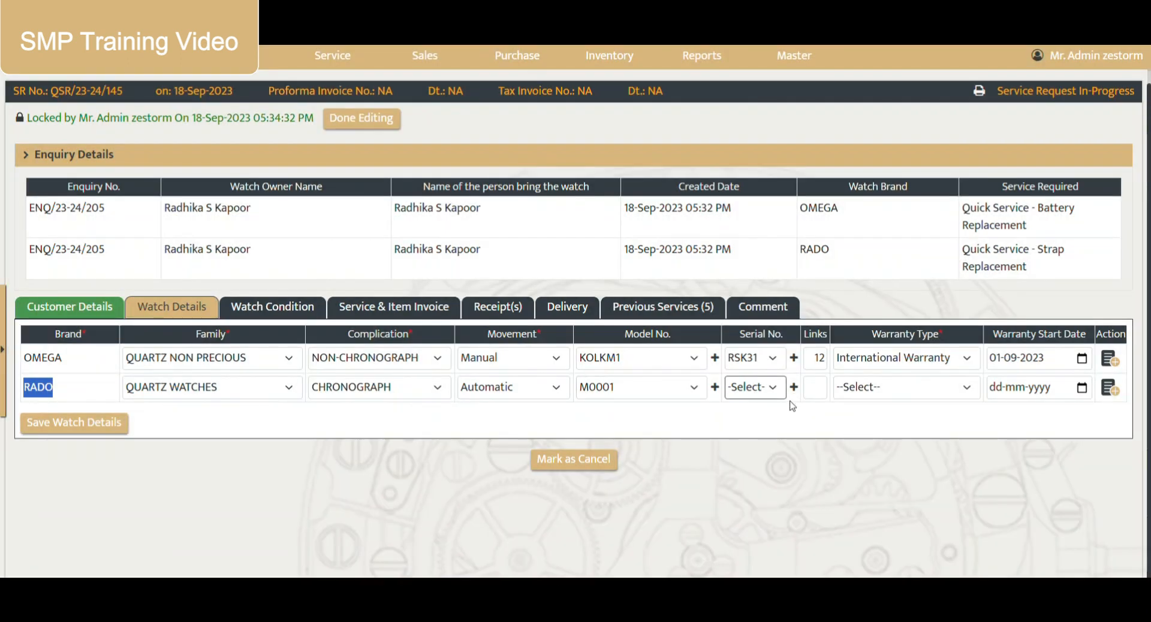
- Add RSK32 as a new serial number for the RADO watch
{"action": "left_click", "coordinate": [794, 388]}
{"action": "left_click", "coordinate": [737, 419]}
{"action": "type", "text": "RSK32"}
{"action": "key", "text": "Tab"}
{"action": "left_click", "coordinate": [786, 413]}
- Set the RADO watch's links to 4 and warranty type to None, and save the watch details
{"action": "type", "text": "4"}
{"action": "key", "text": "Tab"}
{"action": "key", "text": "Down"}
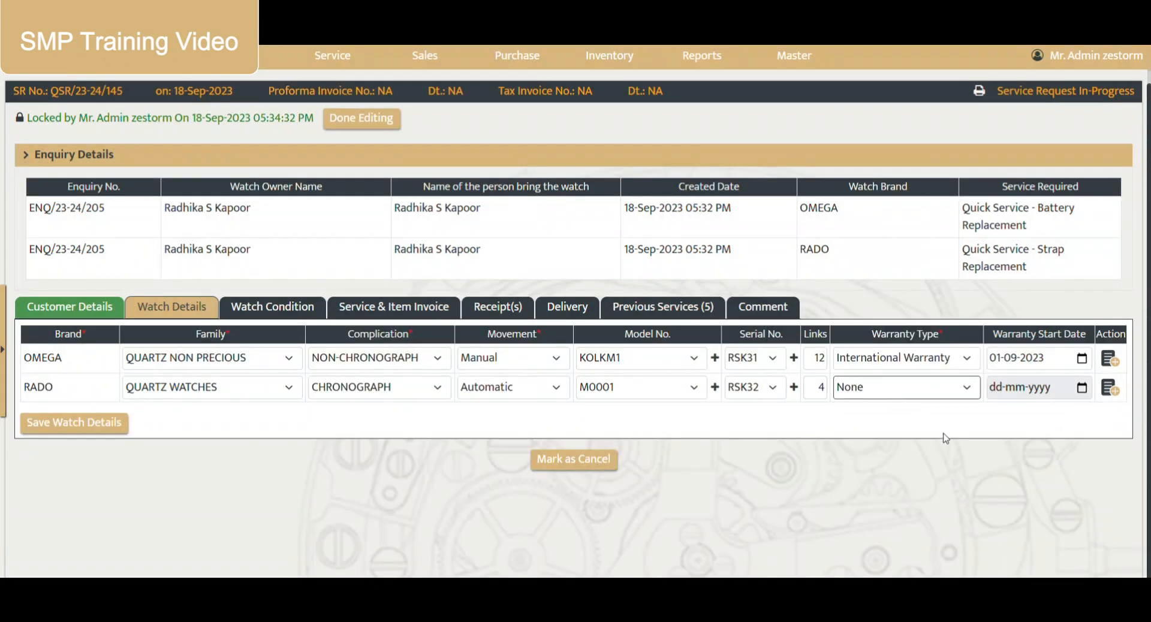
{"action": "left_click", "coordinate": [85, 424]}
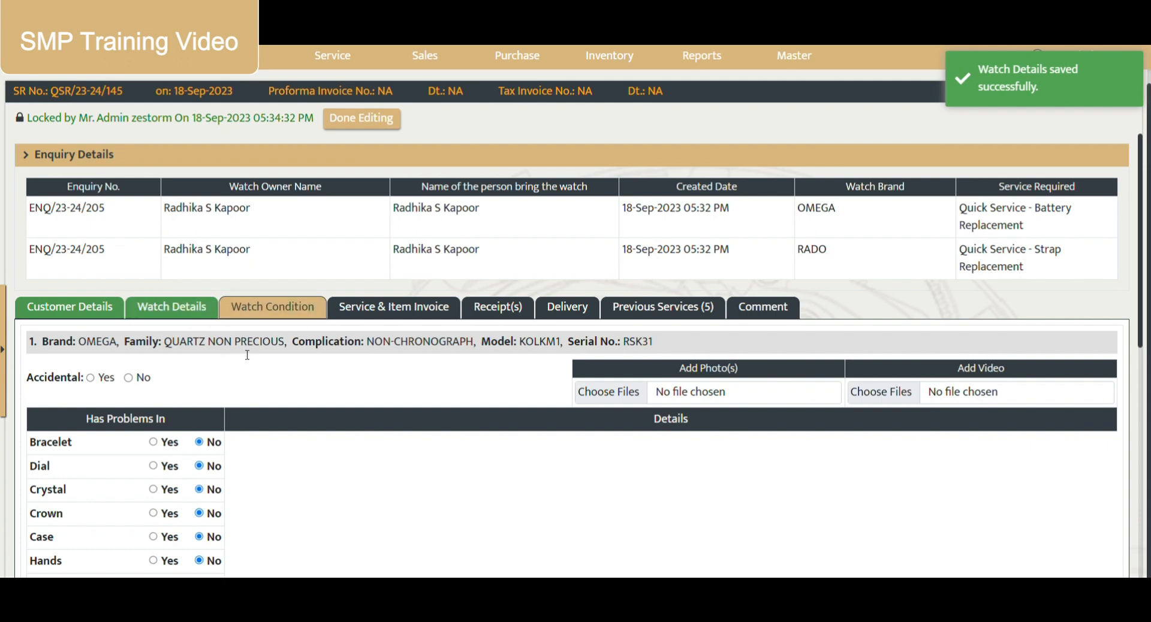
- Mark the OMEGA watch as not accidental and record its bracelet as Badly worn and Blistered and its dial as Defective
{"action": "scroll", "coordinate": [285, 245], "scroll_direction": "down", "scroll_amount": 1}
{"action": "scroll", "coordinate": [239, 279], "scroll_direction": "down", "scroll_amount": 6}
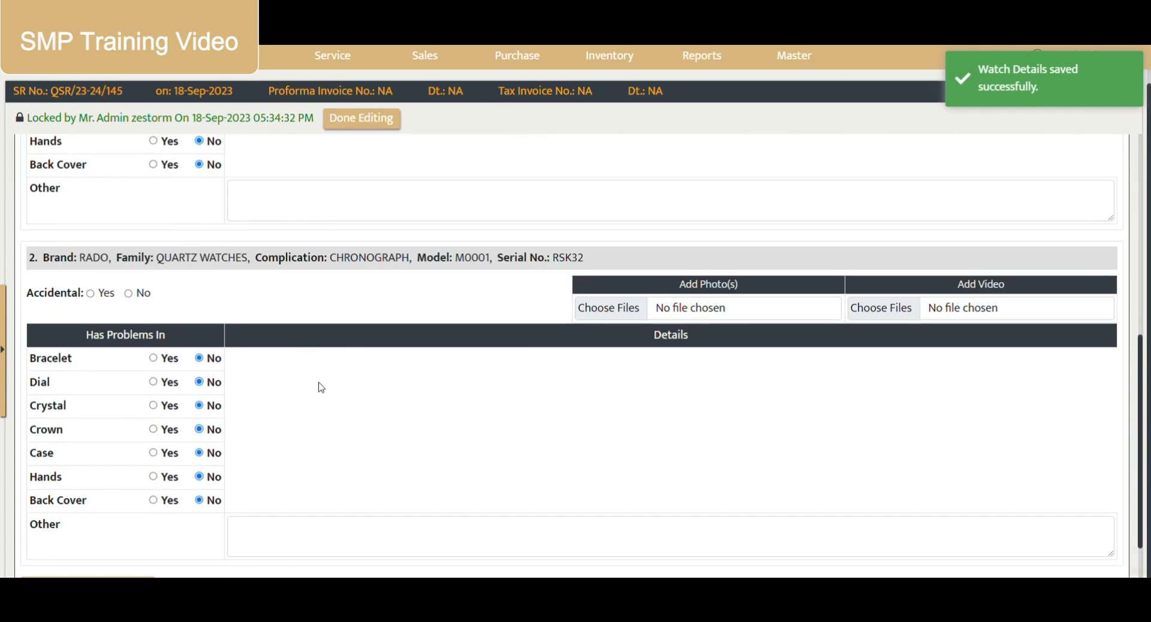
{"action": "scroll", "coordinate": [377, 351], "scroll_direction": "up", "scroll_amount": 5}
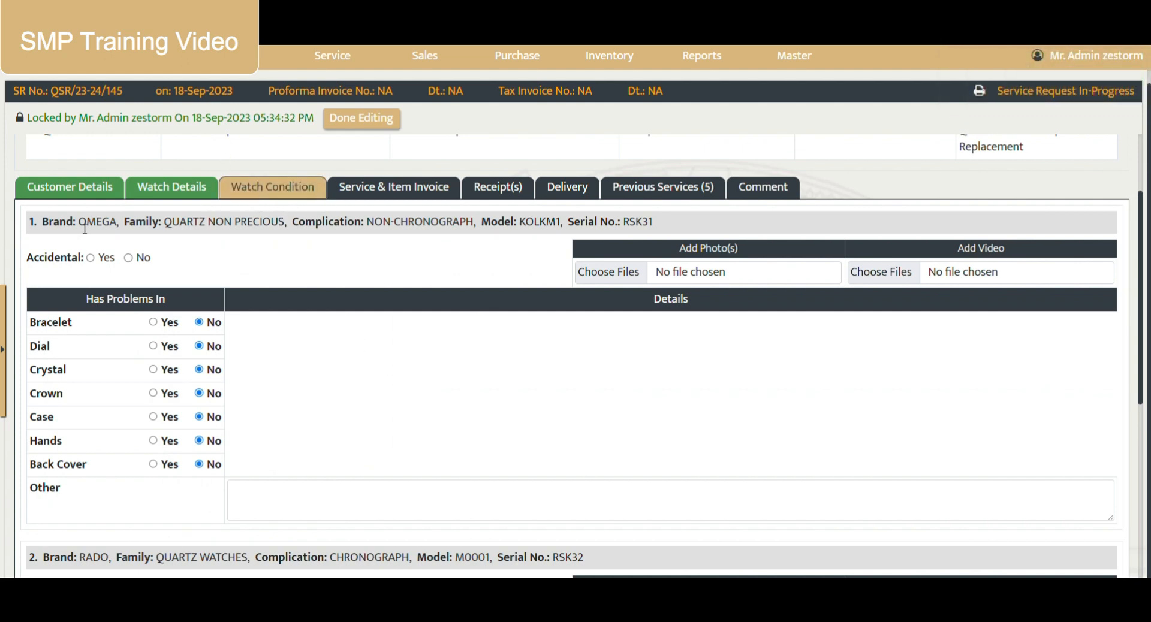
{"action": "left_click", "coordinate": [128, 258]}
{"action": "left_click", "coordinate": [153, 322]}
{"action": "left_click", "coordinate": [234, 323]}
{"action": "left_click", "coordinate": [342, 324]}
{"action": "left_click", "coordinate": [153, 346]}
{"action": "left_click", "coordinate": [342, 347]}
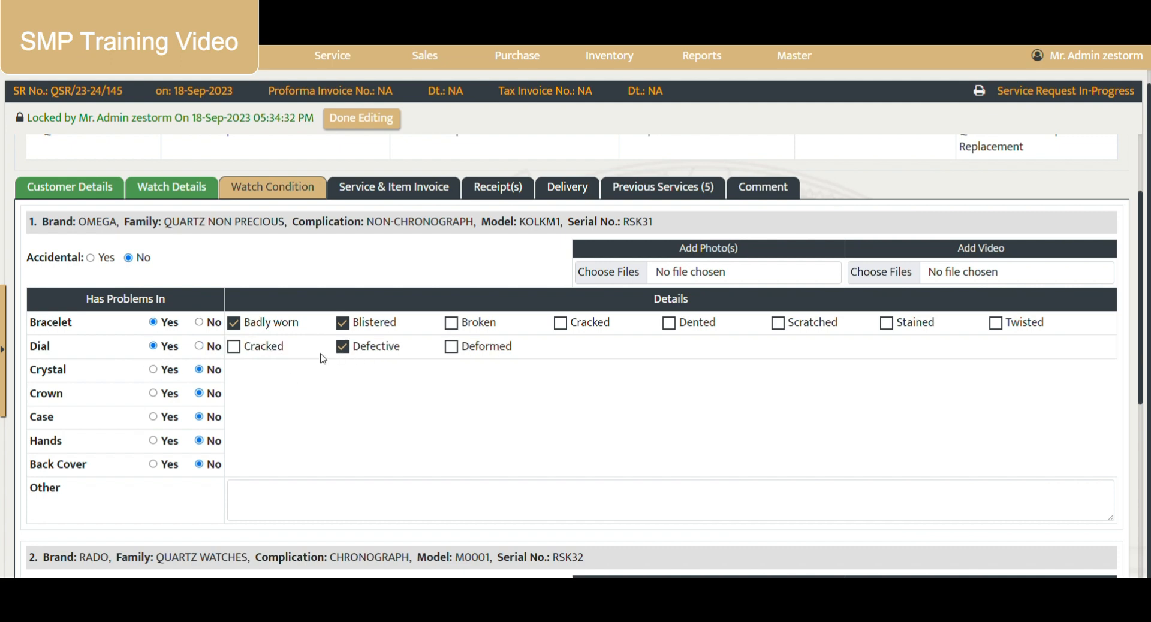
- Record a problem with the OMEGA watch's hands as Defective
{"action": "double_click", "coordinate": [40, 417]}
{"action": "left_click", "coordinate": [153, 440]}
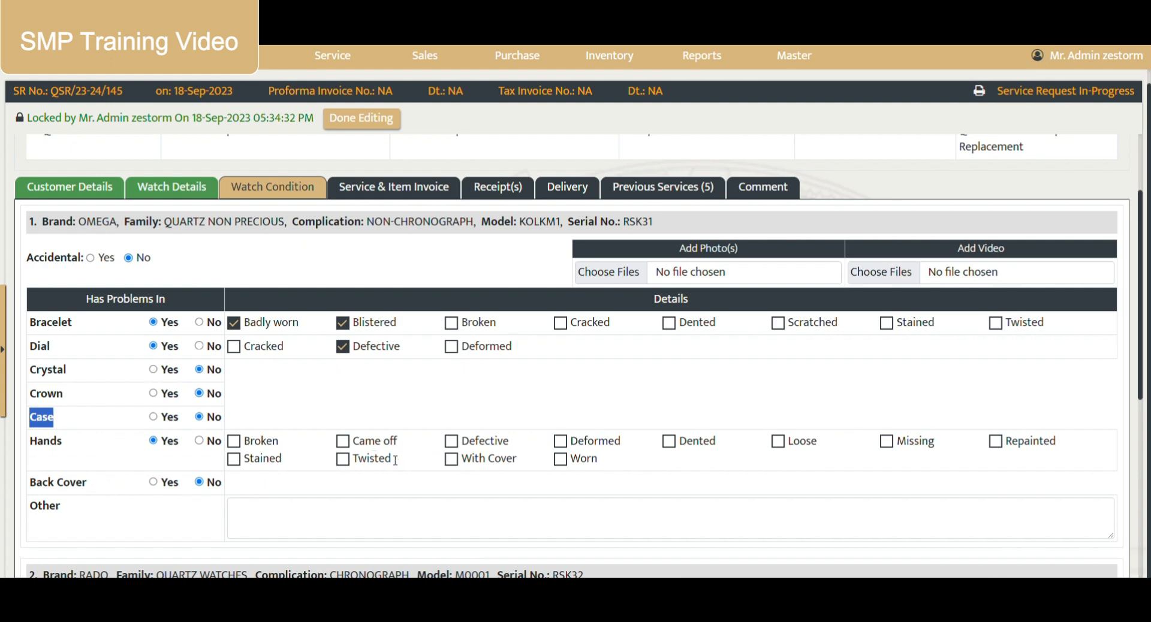
{"action": "left_click", "coordinate": [459, 446]}
{"action": "double_click", "coordinate": [97, 223]}
{"action": "left_click_drag", "start_coordinate": [119, 336], "coordinate": [577, 493]}
{"action": "left_click", "coordinate": [409, 502]}
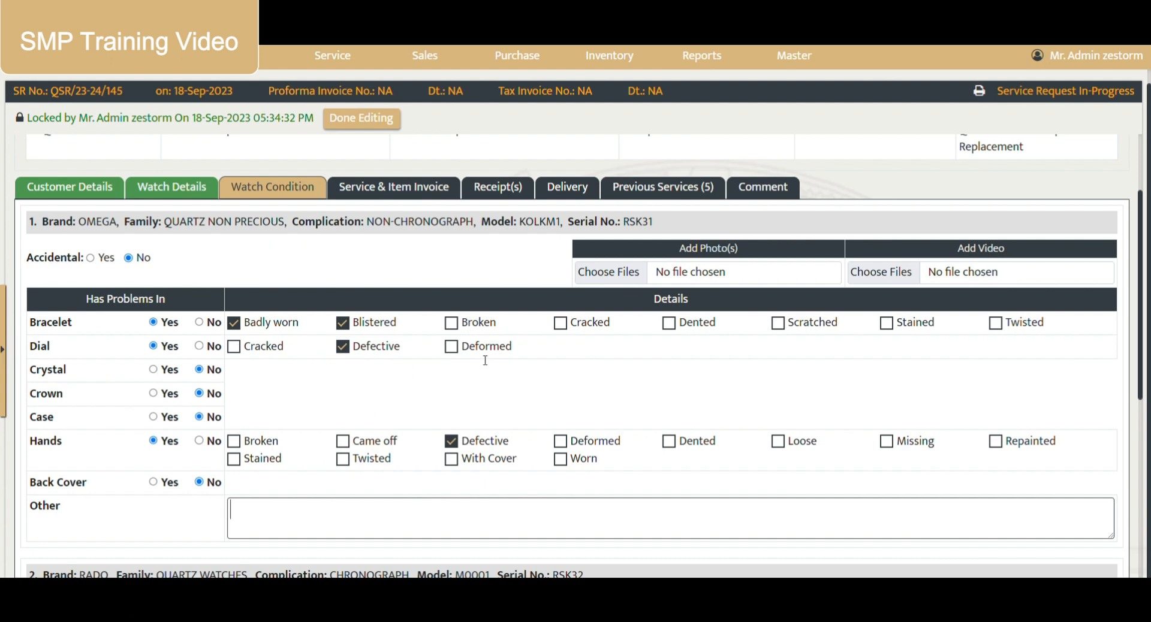
- Look through the master data categories to locate the Condition Of Watch and Service Required masters for watches
{"action": "left_click", "coordinate": [795, 56]}
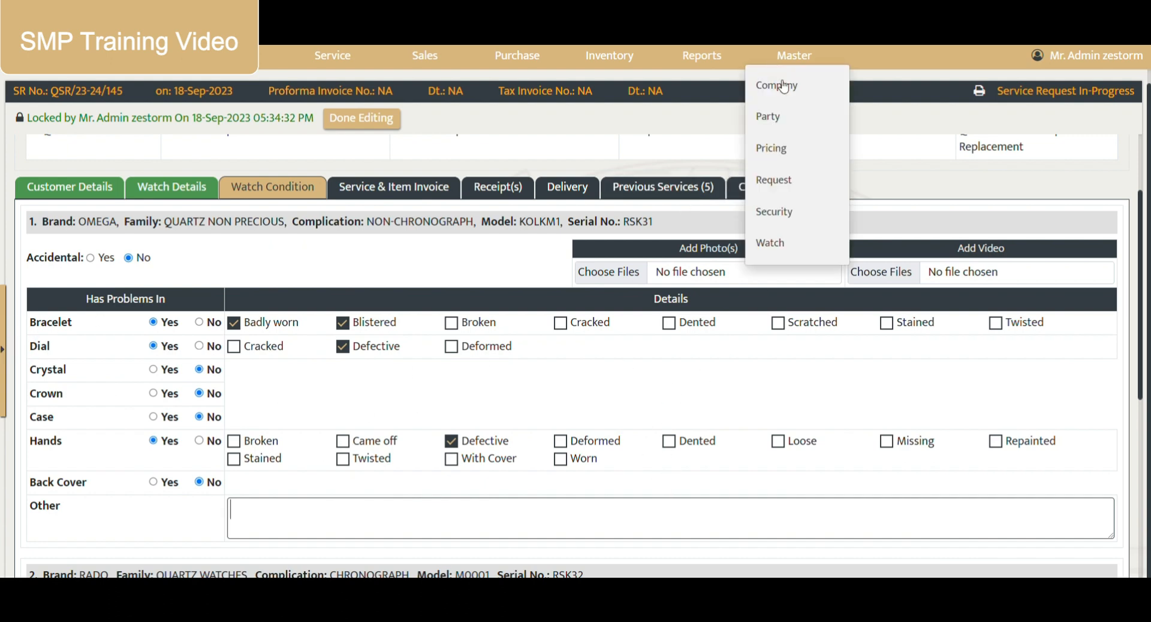
{"action": "mouse_move", "coordinate": [811, 186]}
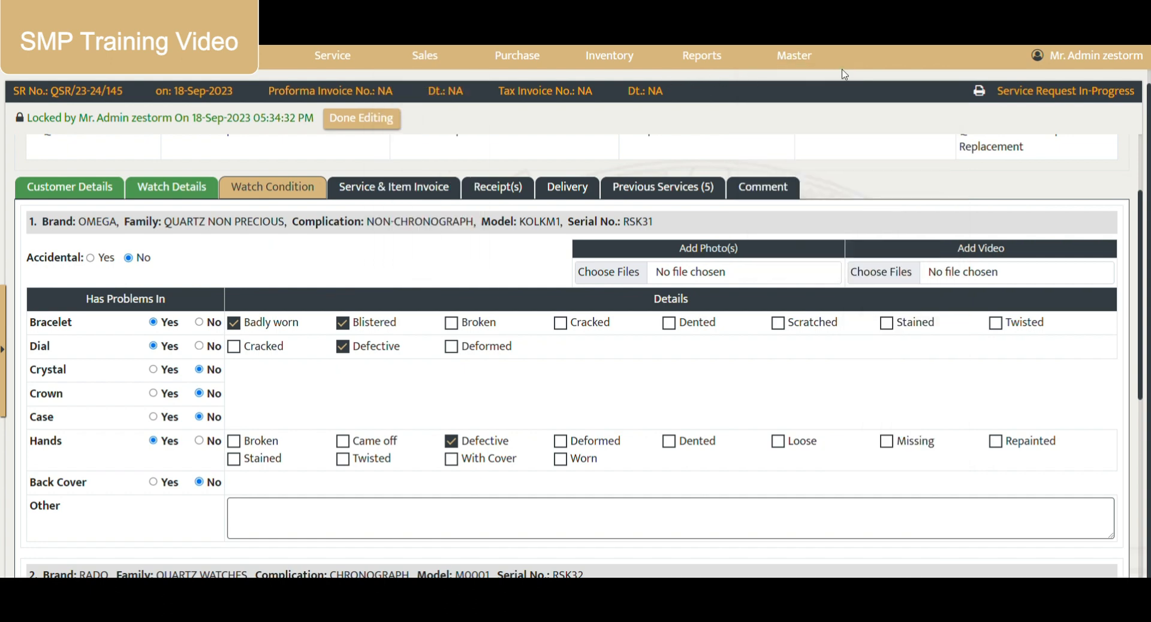
{"action": "left_click", "coordinate": [794, 55]}
{"action": "mouse_move", "coordinate": [805, 145]}
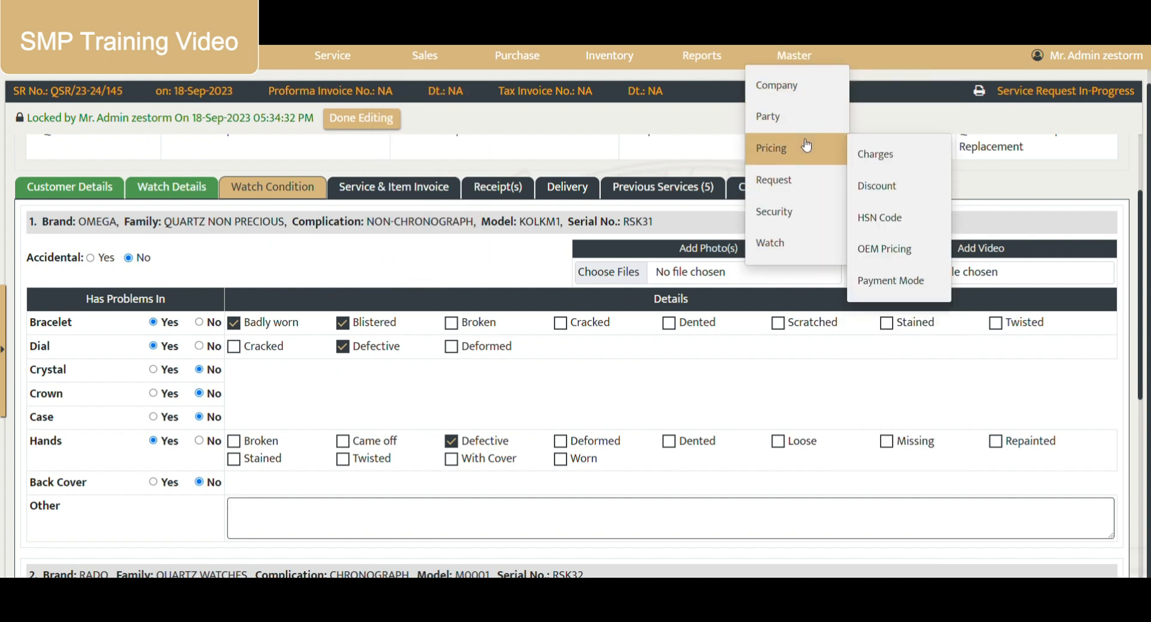
{"action": "mouse_move", "coordinate": [814, 186]}
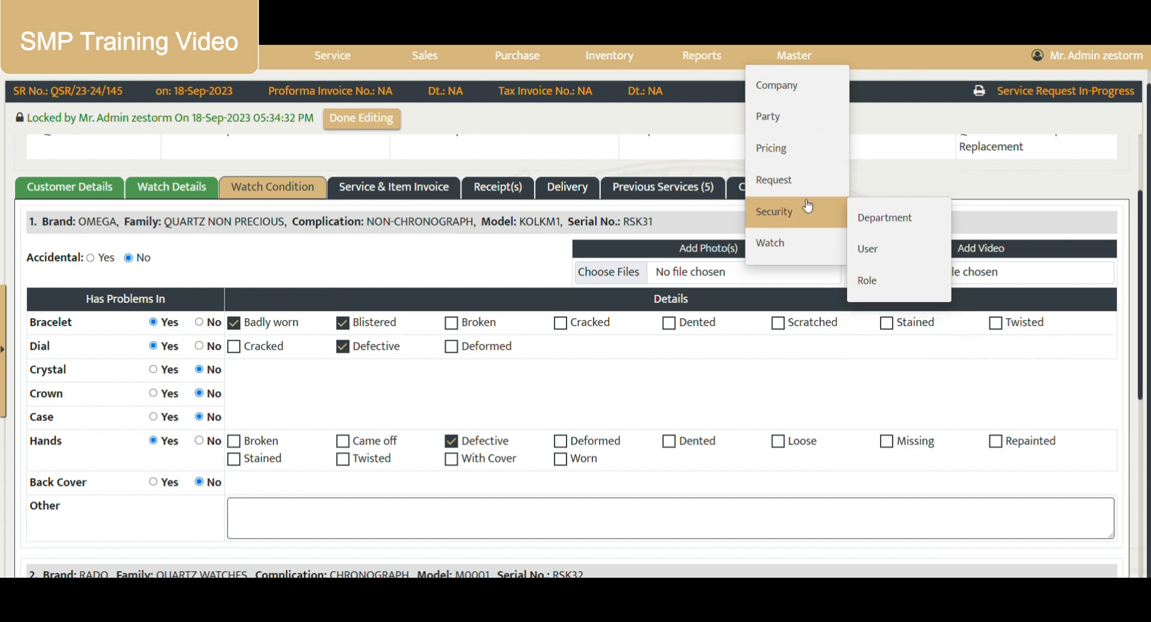
{"action": "mouse_move", "coordinate": [799, 241]}
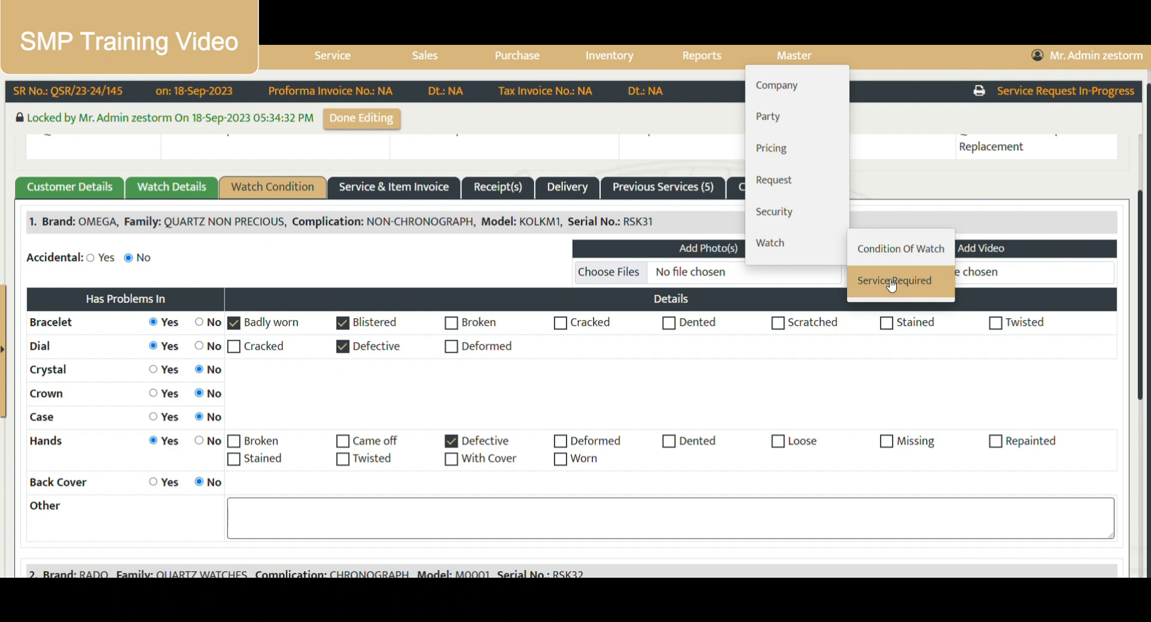
{"action": "double_click", "coordinate": [53, 322]}
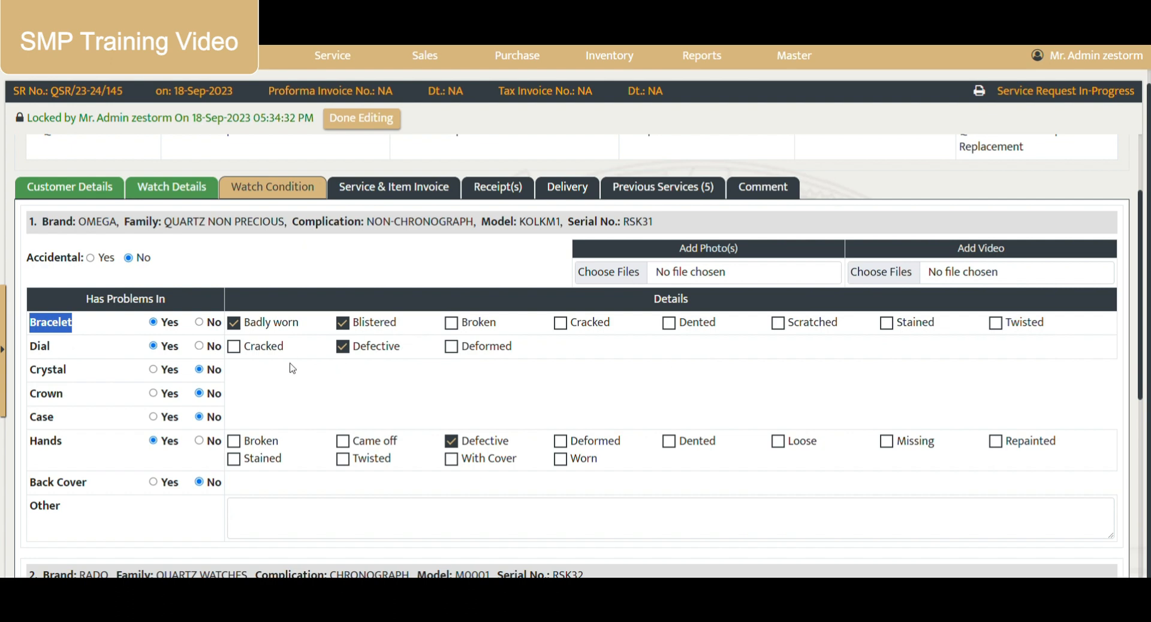
{"action": "mouse_move", "coordinate": [794, 55]}
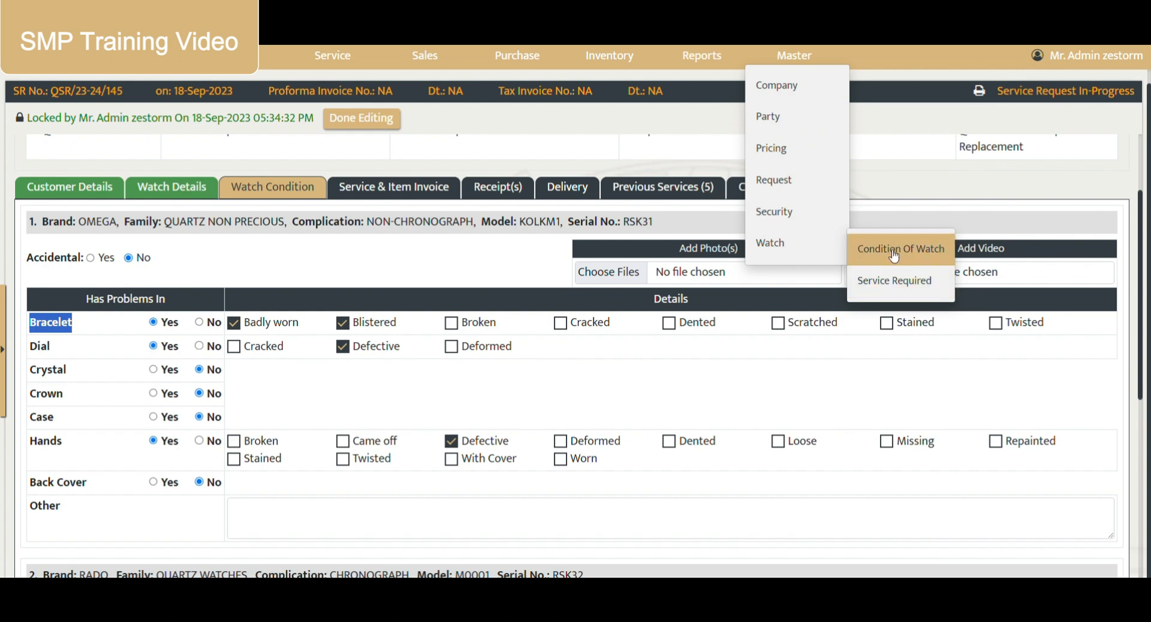
{"action": "left_click", "coordinate": [520, 412]}
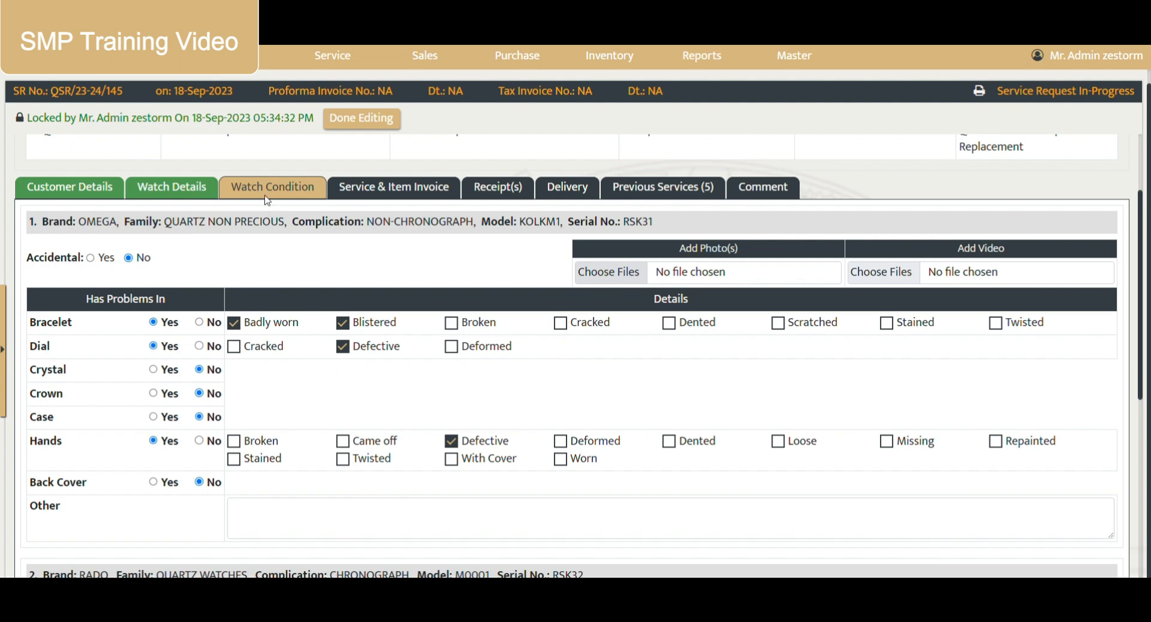
- Attach the photo omega.jpeg to the OMEGA watch's condition and view the uploaded image
{"action": "double_click", "coordinate": [202, 224]}
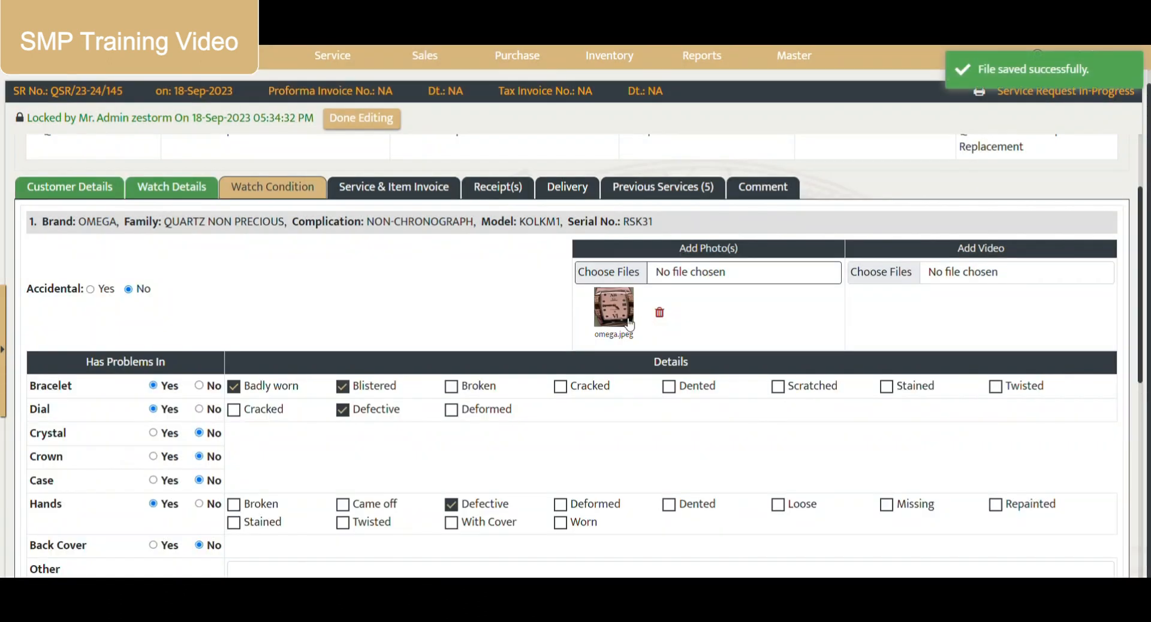
{"action": "left_click", "coordinate": [627, 323]}
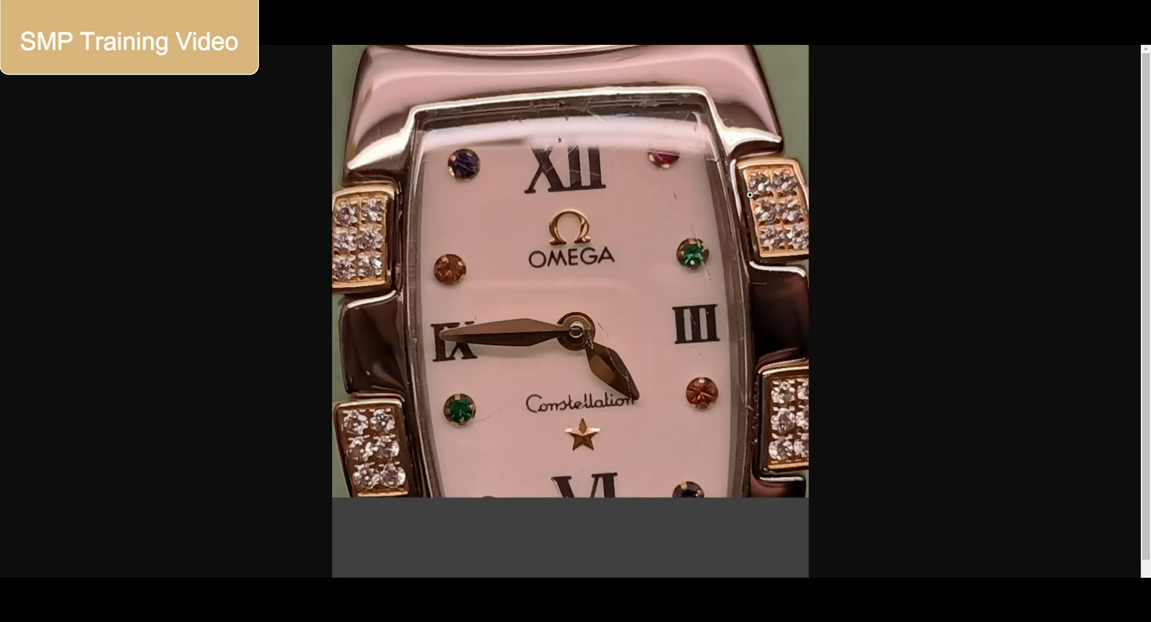
{"action": "key", "text": "ctrl+w"}
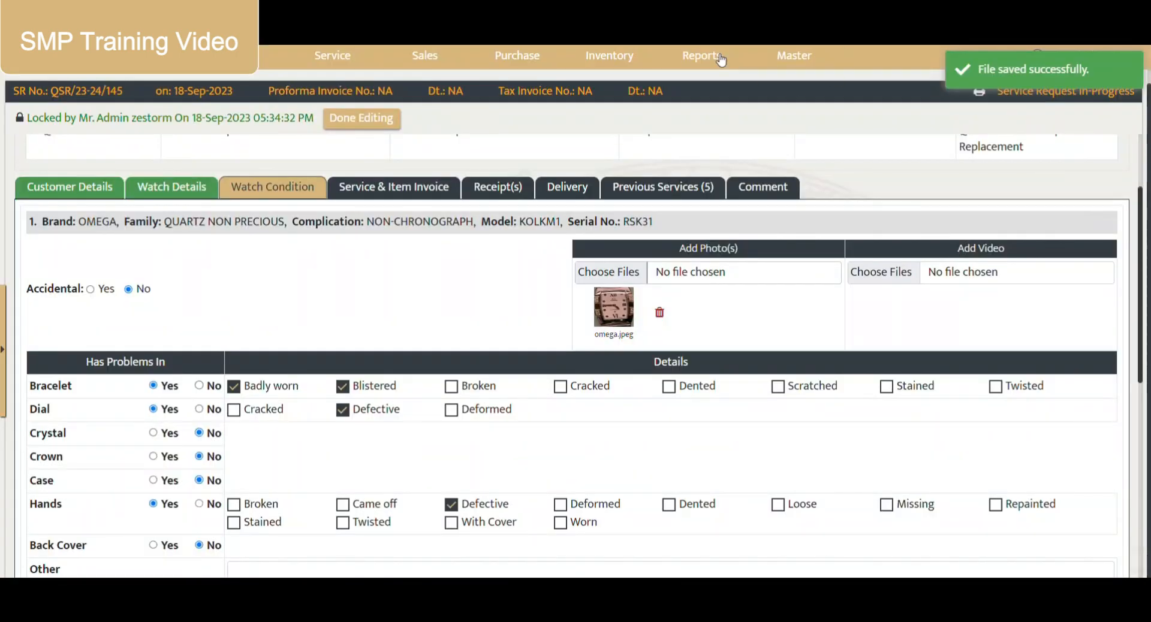
{"action": "scroll", "coordinate": [560, 454], "scroll_direction": "down", "scroll_amount": 2}
{"action": "scroll", "coordinate": [581, 371], "scroll_direction": "up", "scroll_amount": 2}
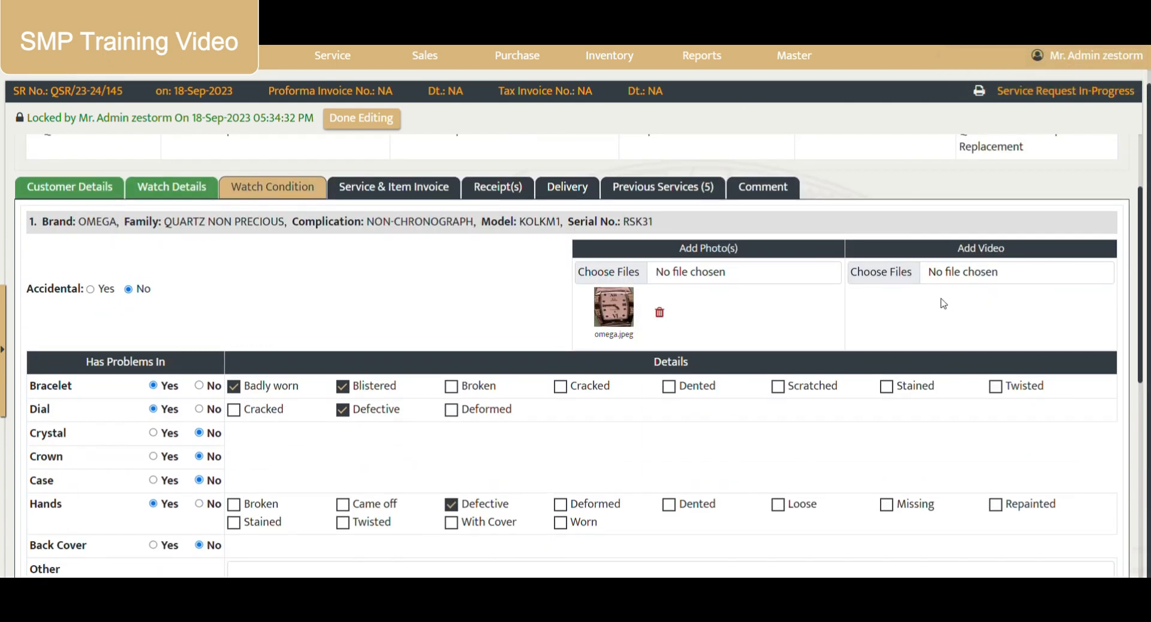
- Mark the RADO watch as accidental with the accidental details "test1"
{"action": "scroll", "coordinate": [524, 475], "scroll_direction": "down", "scroll_amount": 3}
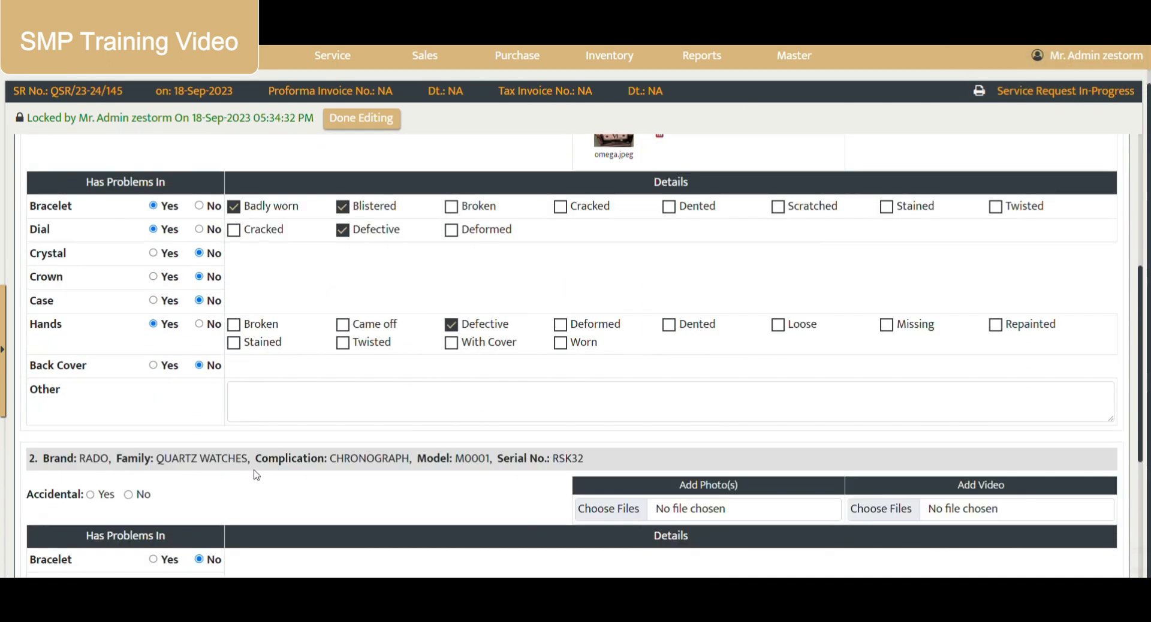
{"action": "scroll", "coordinate": [354, 461], "scroll_direction": "down", "scroll_amount": 4}
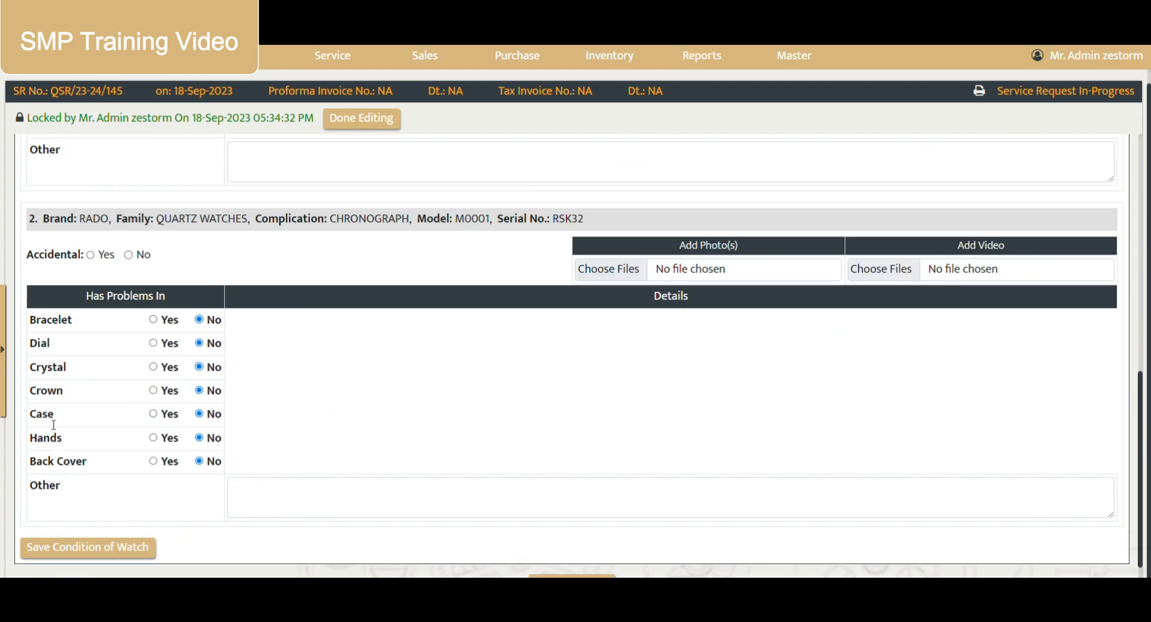
{"action": "left_click", "coordinate": [91, 257]}
{"action": "type", "text": "test1"}
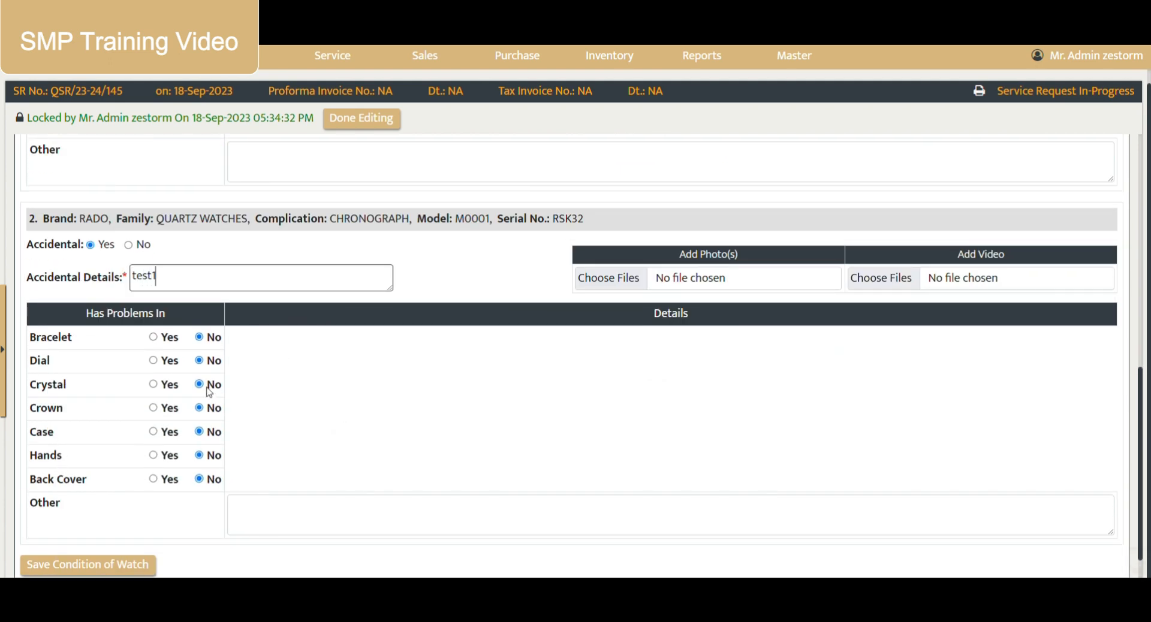
- Record the RADO watch's crystal as Broken and enter "test2" as its other condition note
{"action": "left_click", "coordinate": [153, 384]}
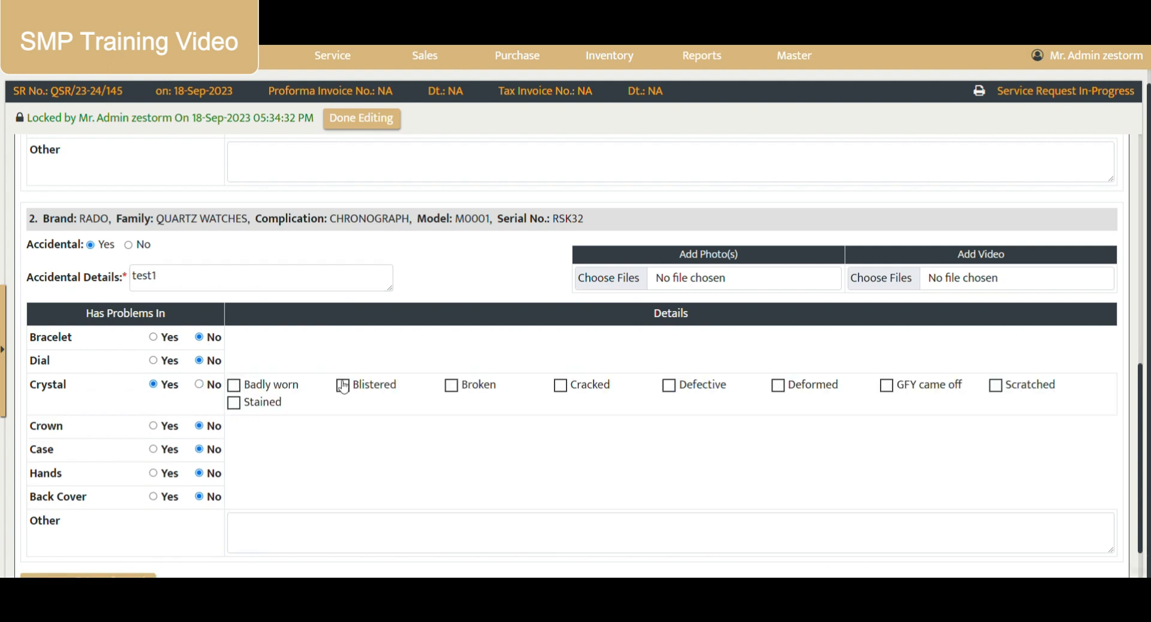
{"action": "left_click", "coordinate": [234, 403]}
{"action": "left_click", "coordinate": [240, 408]}
{"action": "left_click", "coordinate": [451, 386]}
{"action": "left_click", "coordinate": [421, 533]}
{"action": "type", "text": "test2"}
- Attach the photo DownloadFile.jpeg to the RADO watch and save the condition of both watches
{"action": "left_click", "coordinate": [628, 279]}
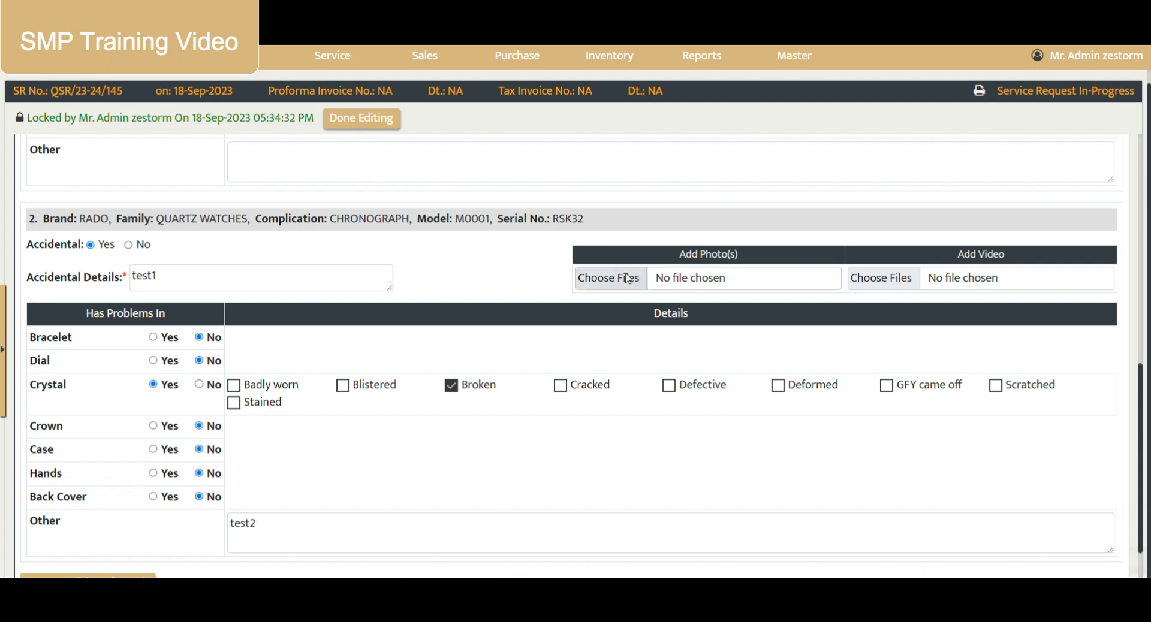
{"action": "double_click", "coordinate": [166, 219]}
{"action": "scroll", "coordinate": [49, 340], "scroll_direction": "down", "scroll_amount": 2}
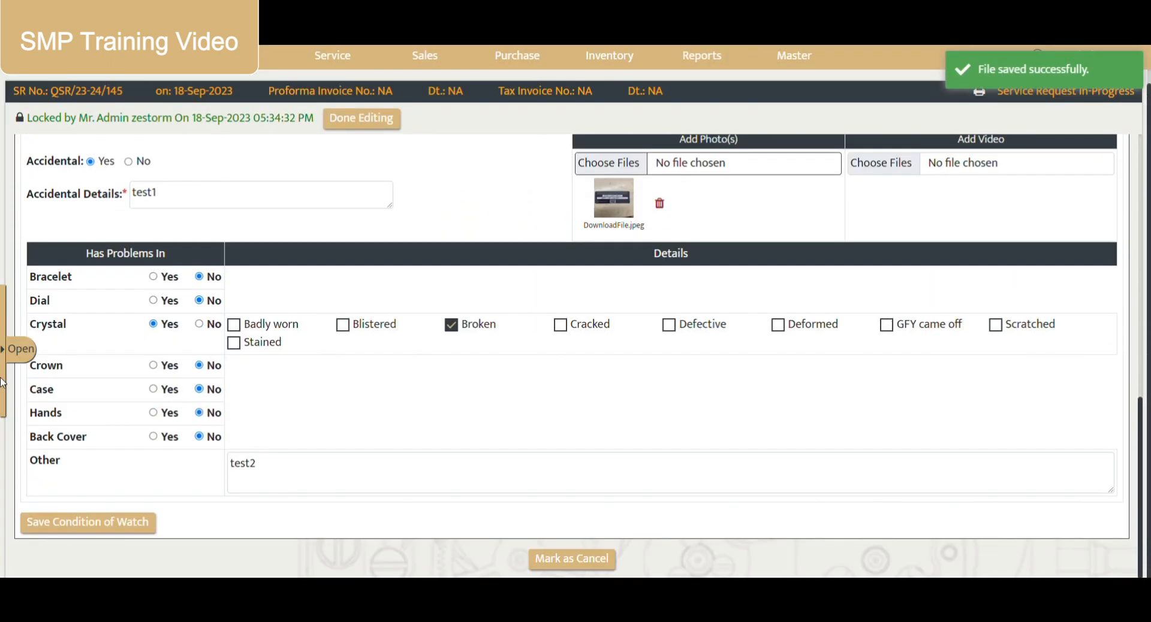
{"action": "left_click", "coordinate": [106, 524]}
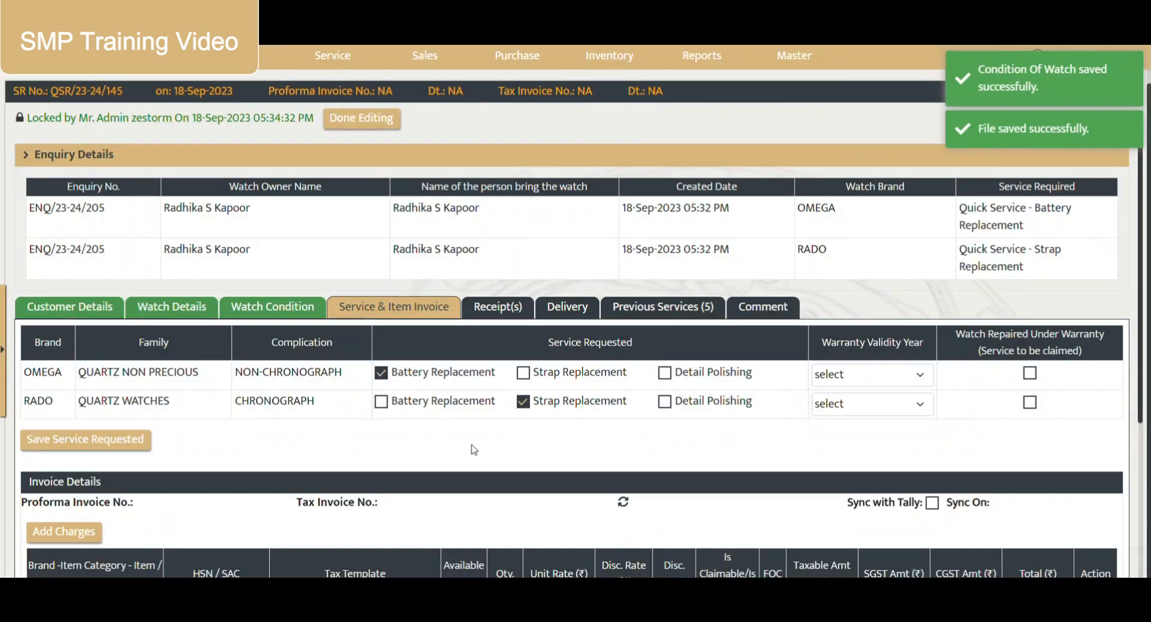
- Review the services requested and the invoice details for the OMEGA and RADO watches
{"action": "scroll", "coordinate": [505, 411], "scroll_direction": "down", "scroll_amount": 4}
{"action": "scroll", "coordinate": [367, 467], "scroll_direction": "up", "scroll_amount": 4}
{"action": "scroll", "coordinate": [354, 455], "scroll_direction": "down", "scroll_amount": 4}
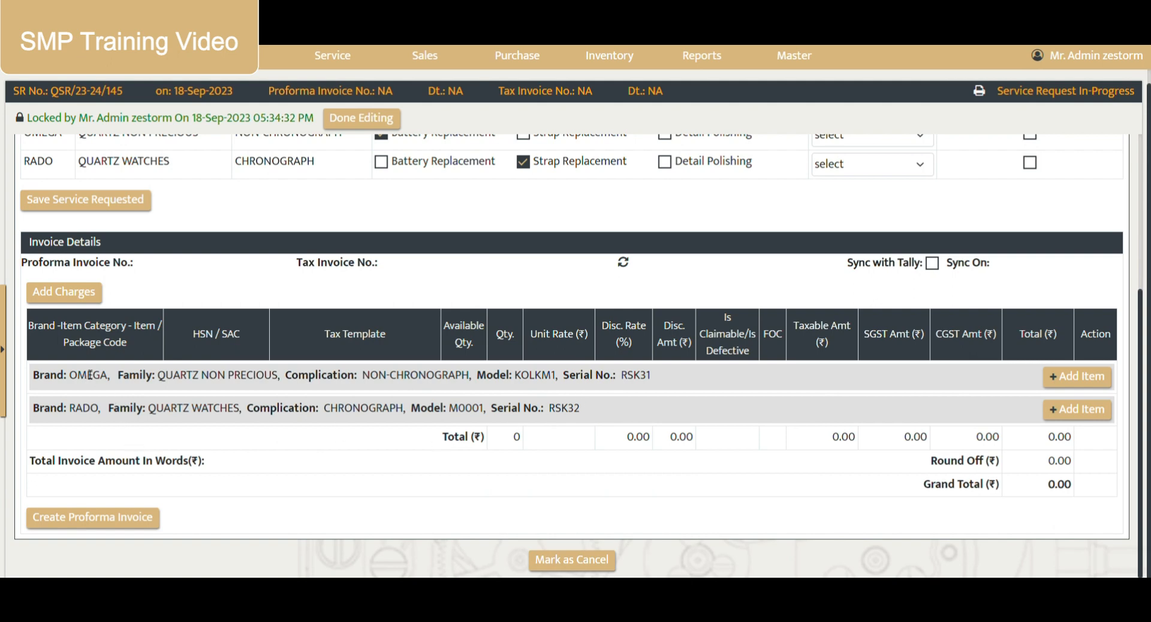
{"action": "scroll", "coordinate": [90, 376], "scroll_direction": "up", "scroll_amount": 4}
{"action": "left_click", "coordinate": [1049, 208]}
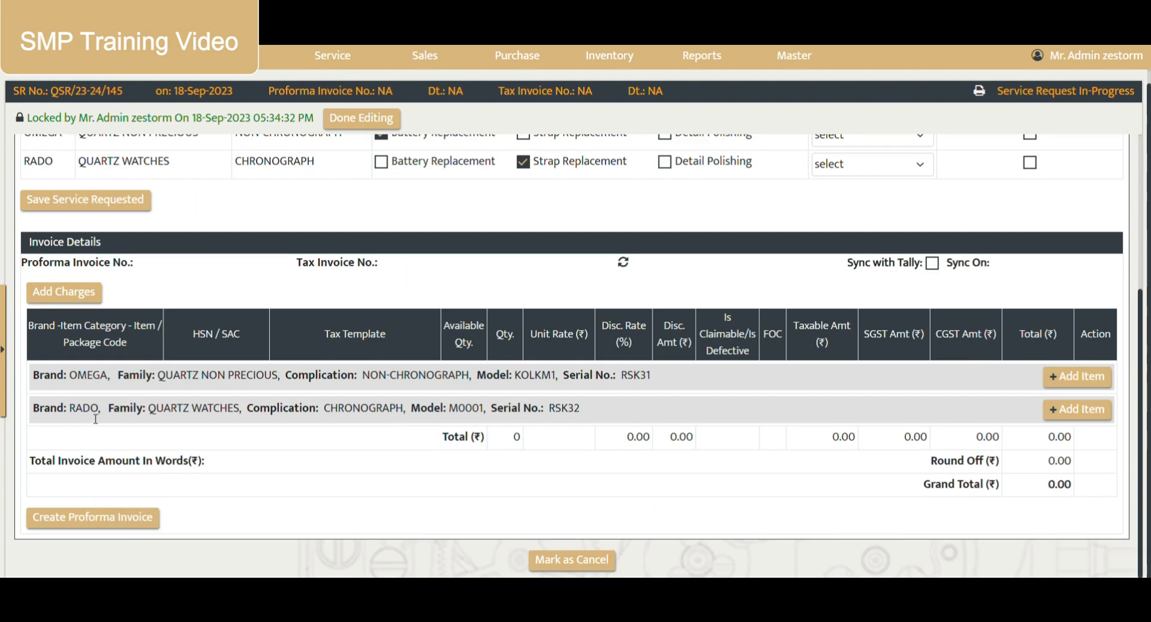
- Compare the brand and family of the OMEGA and RADO watches in the invoice details
{"action": "double_click", "coordinate": [84, 411]}
{"action": "scroll", "coordinate": [84, 411], "scroll_direction": "up", "scroll_amount": 3}
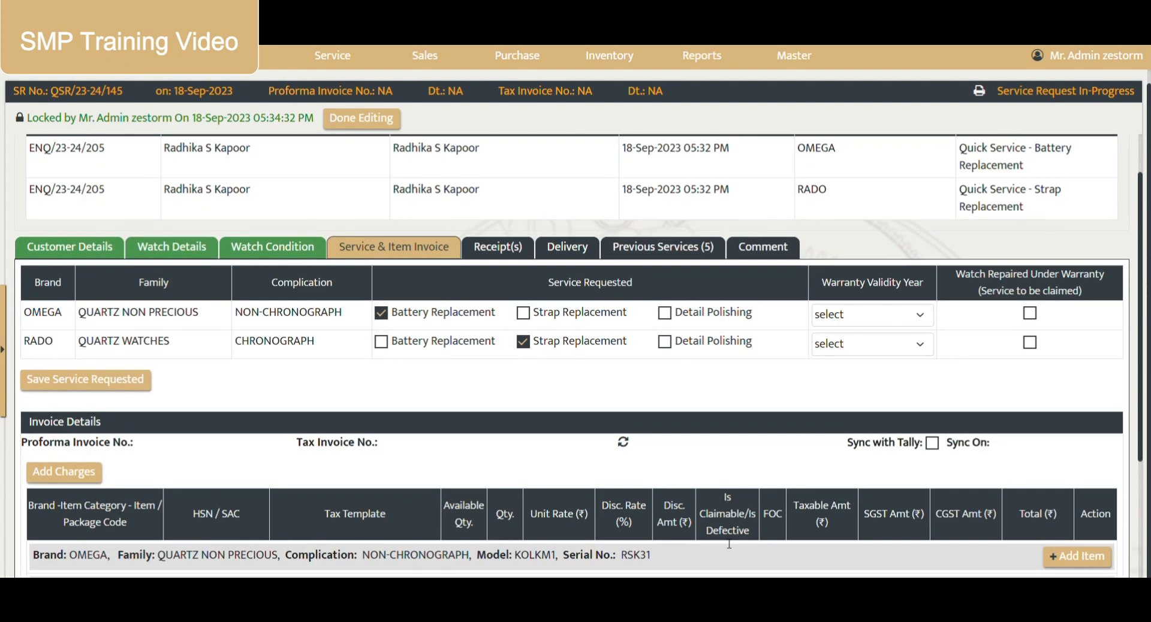
{"action": "scroll", "coordinate": [761, 468], "scroll_direction": "down", "scroll_amount": 3}
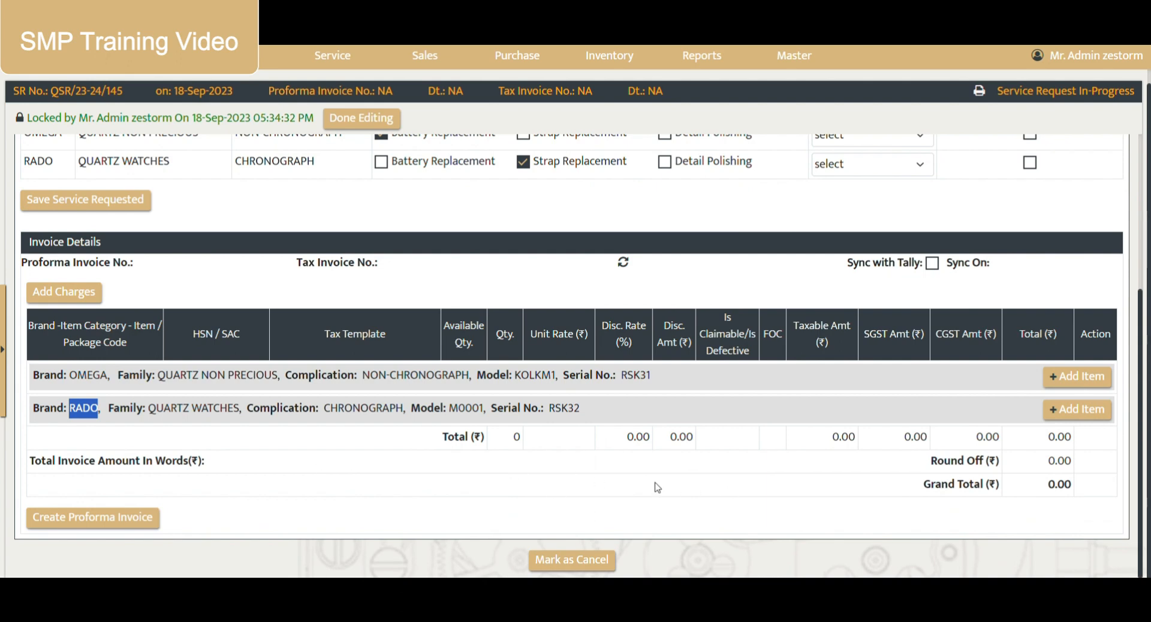
{"action": "double_click", "coordinate": [247, 376]}
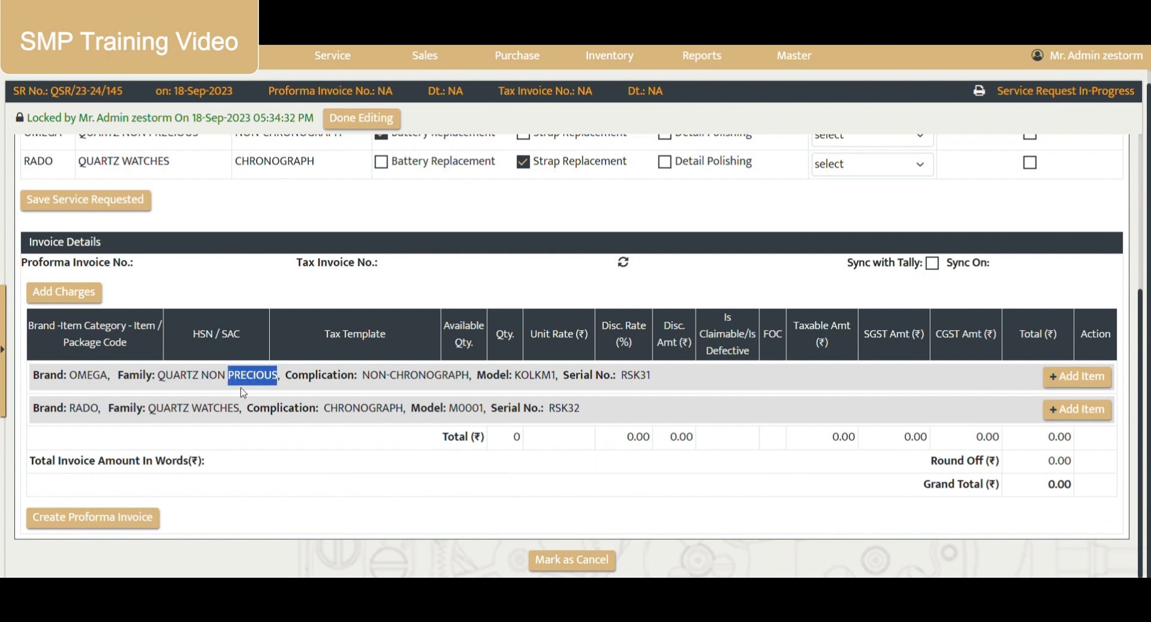
{"action": "double_click", "coordinate": [218, 409]}
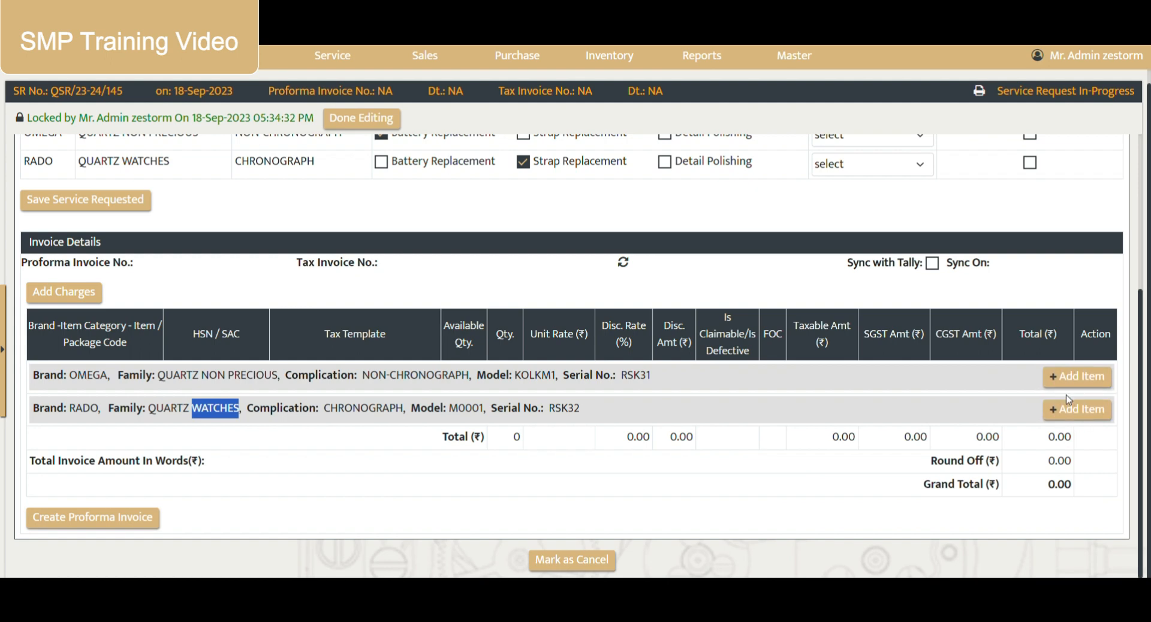
{"action": "double_click", "coordinate": [148, 378]}
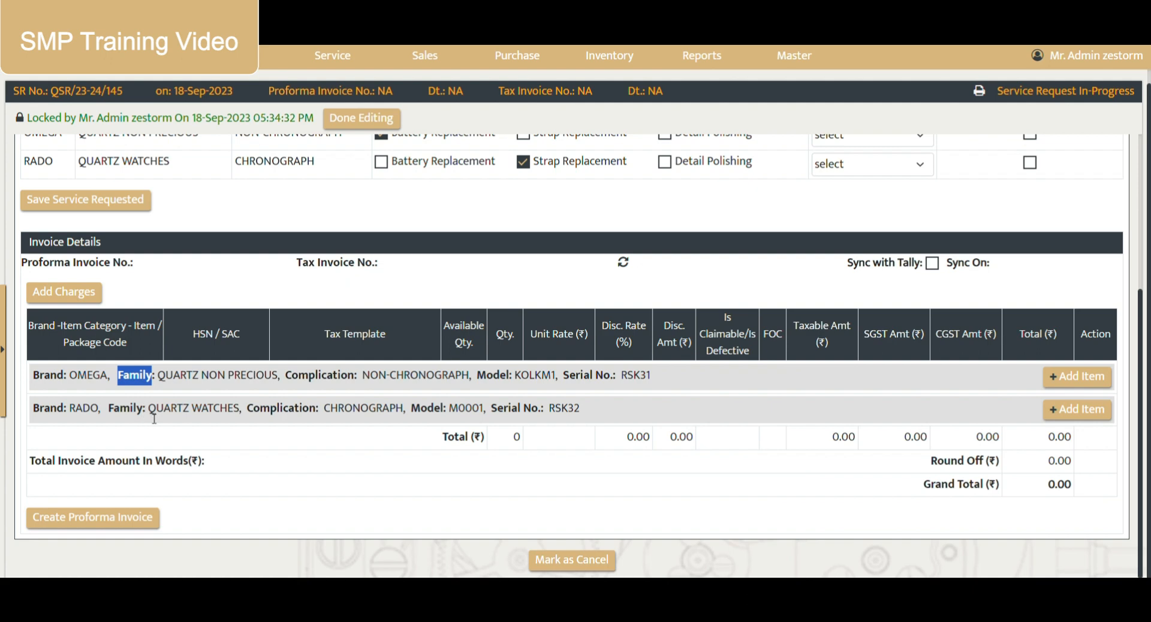
- Start adding an item for the OMEGA watch and limit the Spare Parts-Battery search to items available in inventory
{"action": "left_click", "coordinate": [1092, 378]}
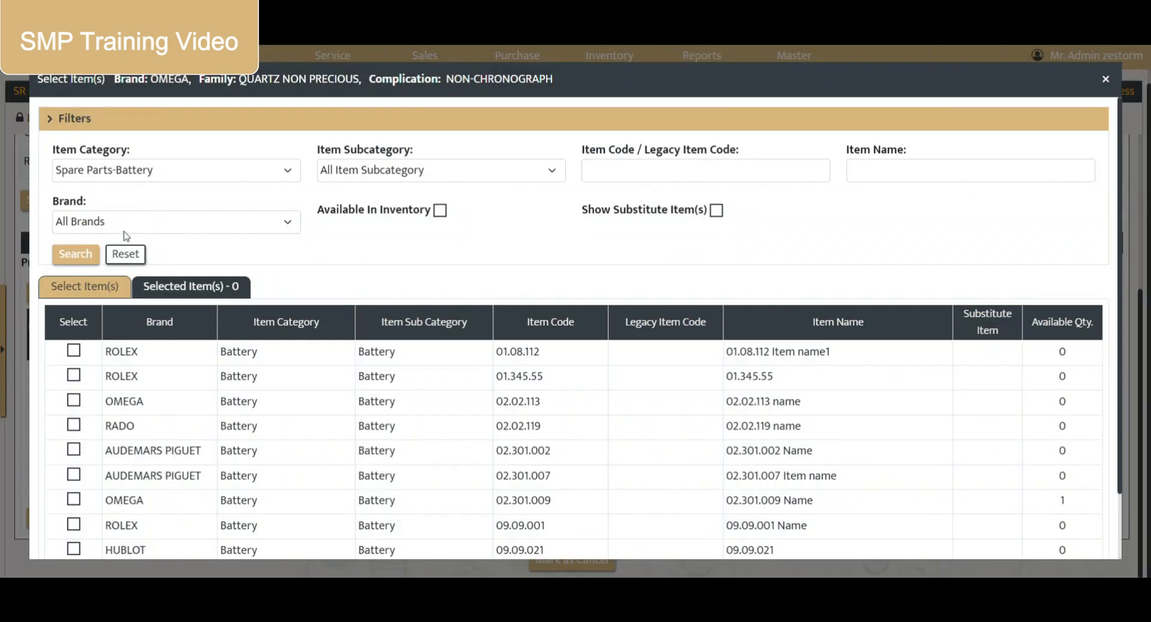
{"action": "left_click", "coordinate": [443, 211]}
{"action": "left_click_drag", "start_coordinate": [327, 215], "coordinate": [382, 226]}
{"action": "left_click", "coordinate": [75, 254]}
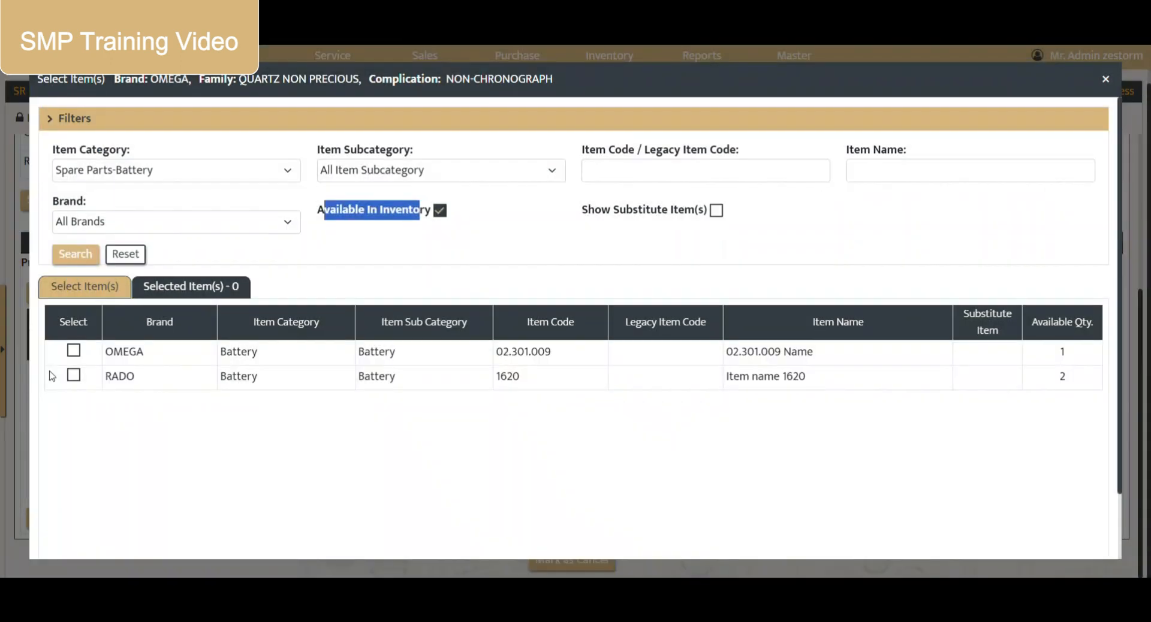
- Select the OMEGA battery 02.301.009 and save it as the OMEGA watch's invoice item
{"action": "left_click", "coordinate": [74, 351]}
{"action": "left_click", "coordinate": [1030, 318]}
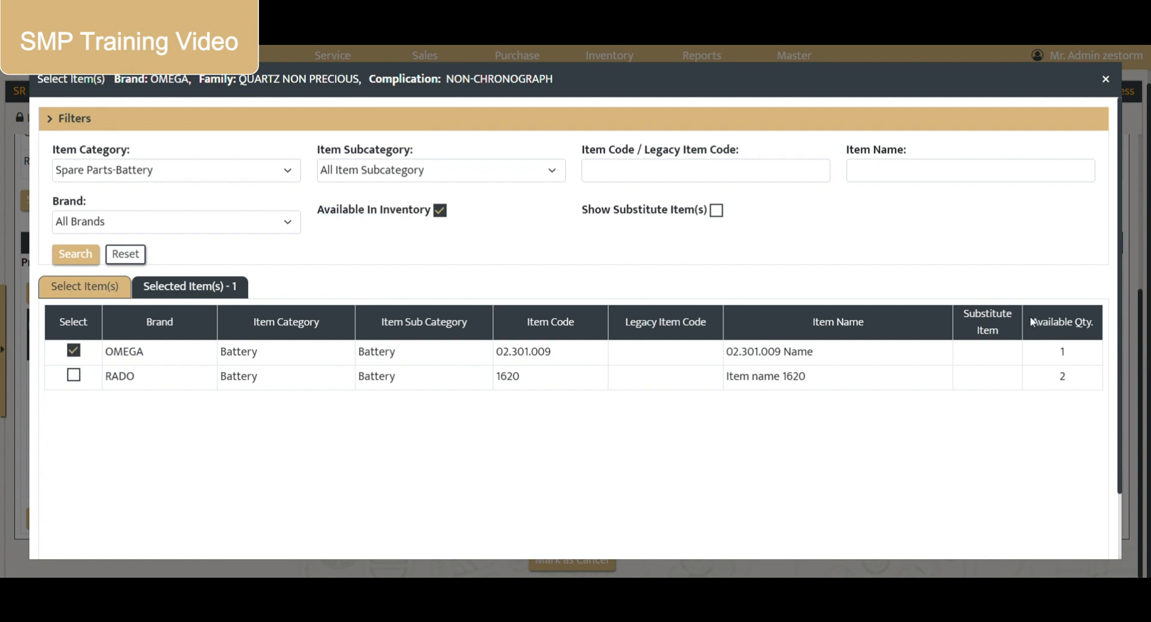
{"action": "double_click", "coordinate": [1069, 360]}
{"action": "left_click", "coordinate": [190, 287]}
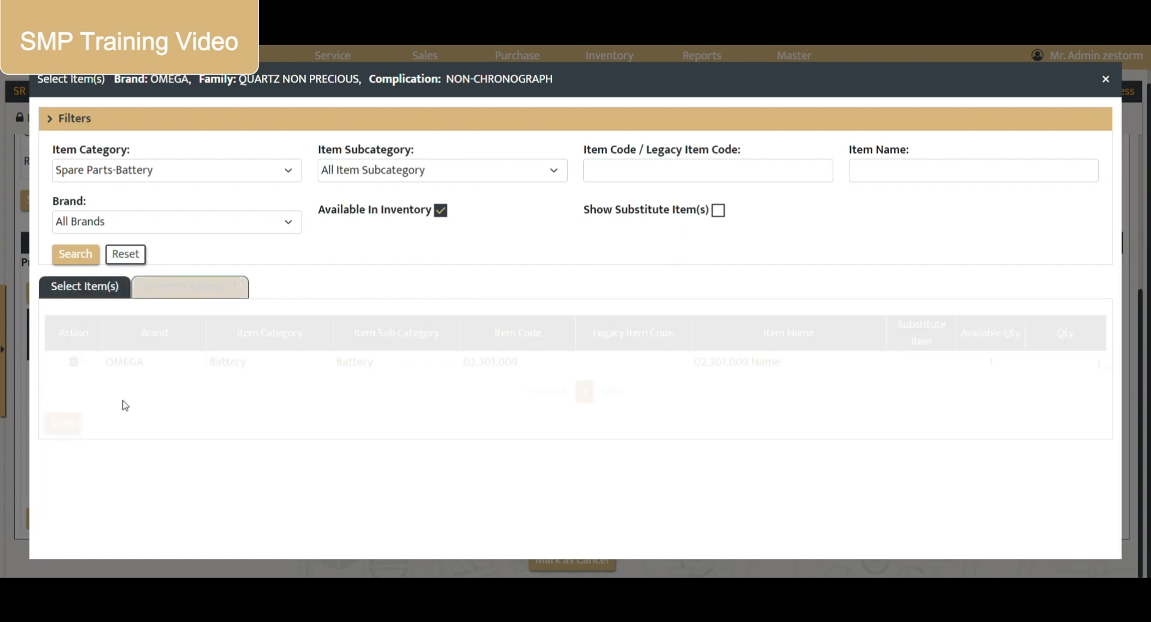
{"action": "left_click", "coordinate": [62, 423]}
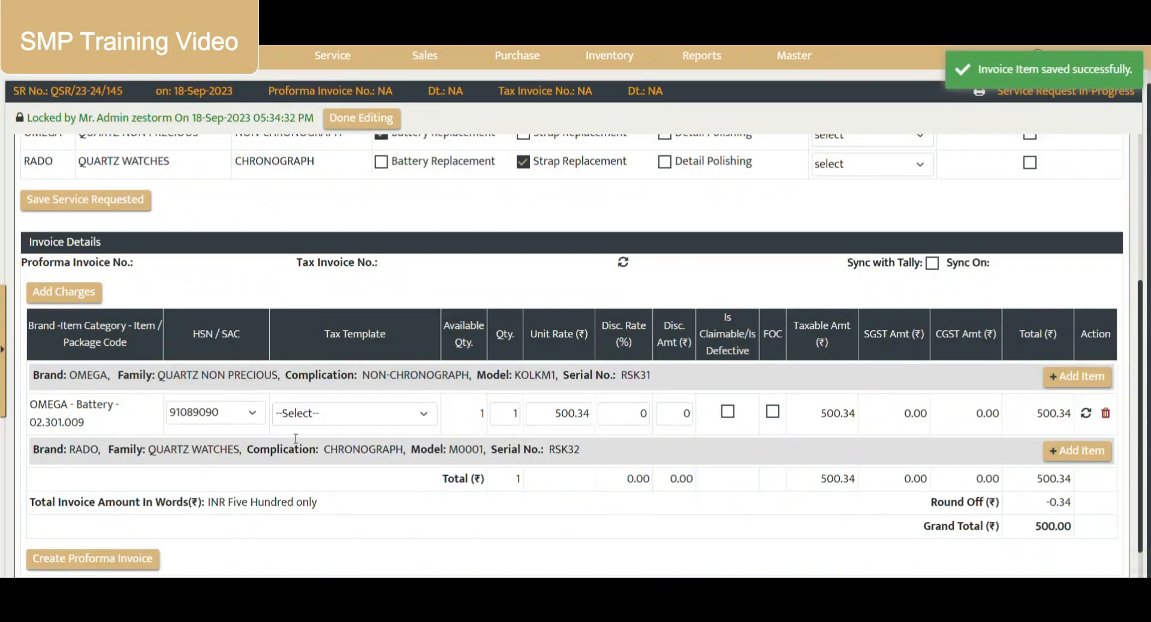
- Check the added OMEGA battery line, copy its item code, and look up item 02.301.009's record in the inventory item list
{"action": "double_click", "coordinate": [70, 424]}
{"action": "double_click", "coordinate": [99, 372]}
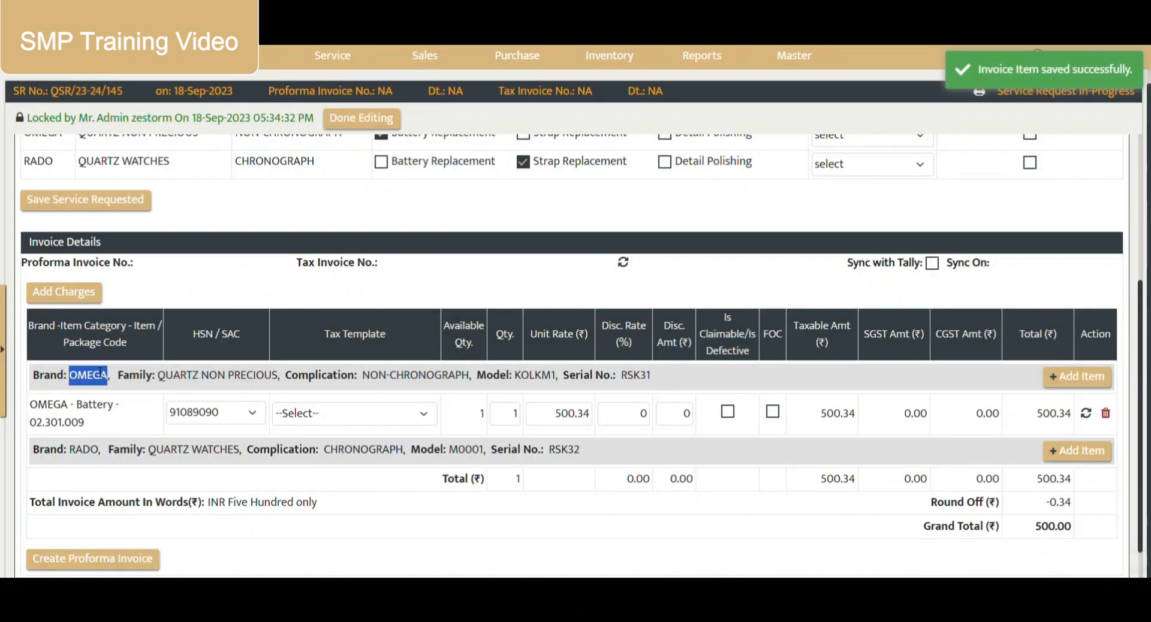
{"action": "double_click", "coordinate": [61, 423]}
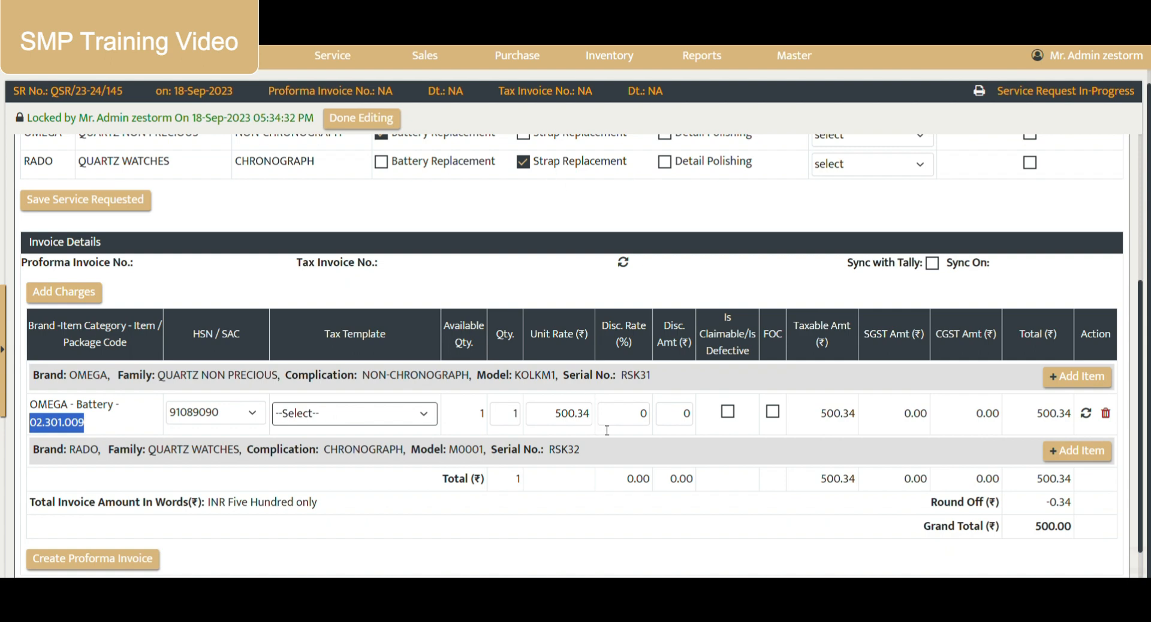
{"action": "left_click_drag", "start_coordinate": [556, 414], "coordinate": [595, 420]}
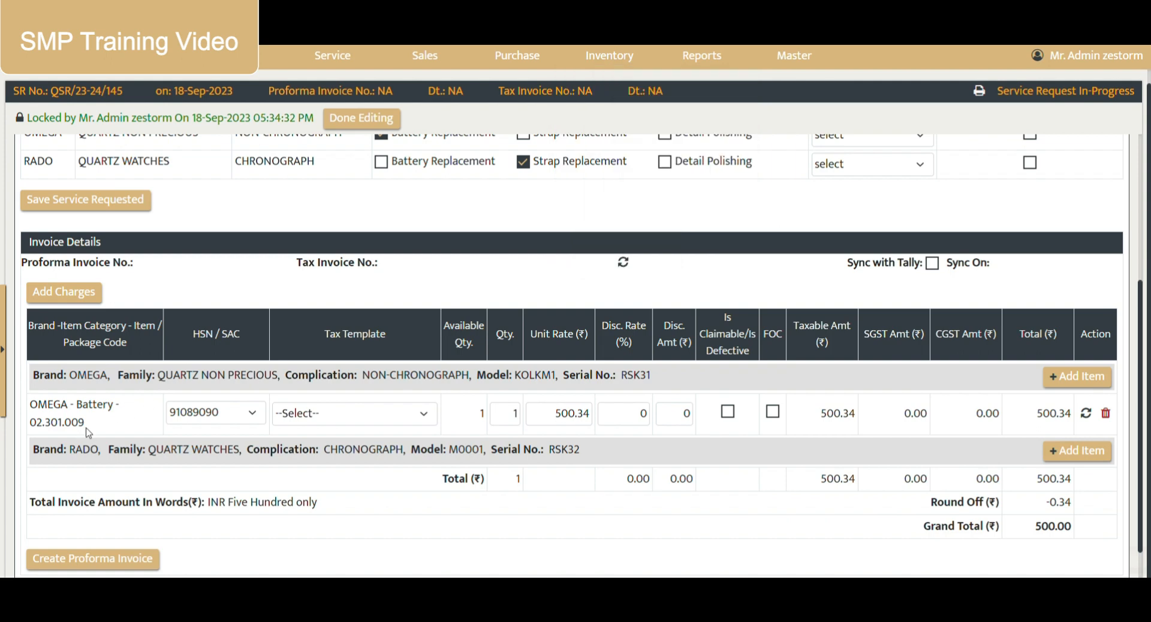
{"action": "left_click_drag", "start_coordinate": [86, 427], "coordinate": [42, 430]}
{"action": "key", "text": "ctrl+c"}
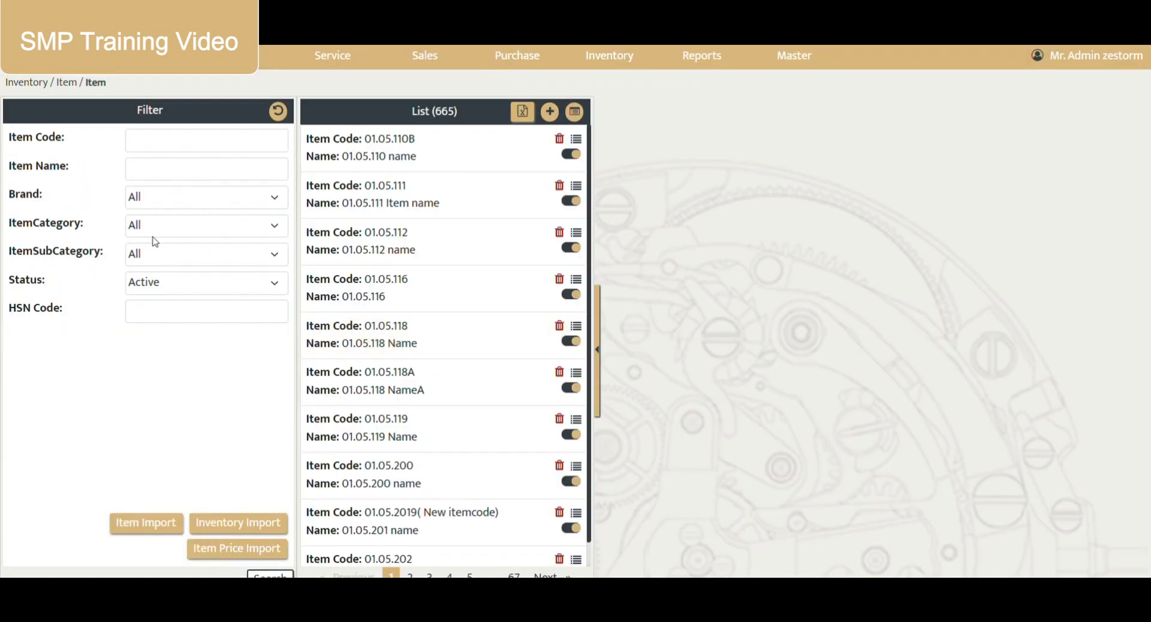
{"action": "left_click", "coordinate": [141, 143]}
{"action": "key", "text": "ctrl+v"}
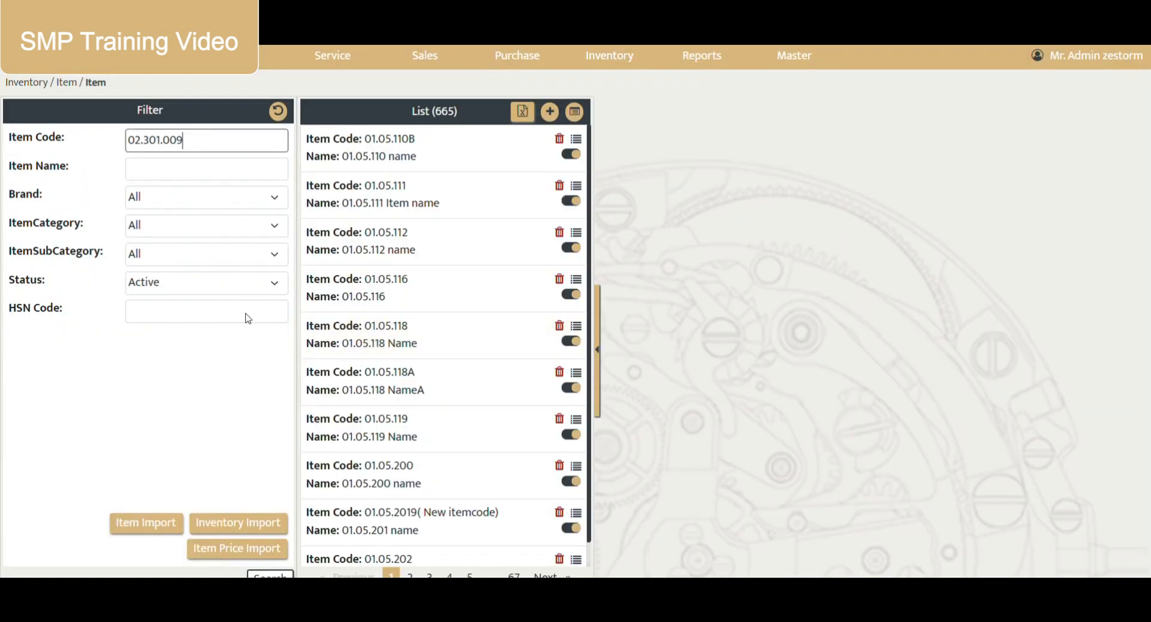
{"action": "left_click", "coordinate": [270, 575]}
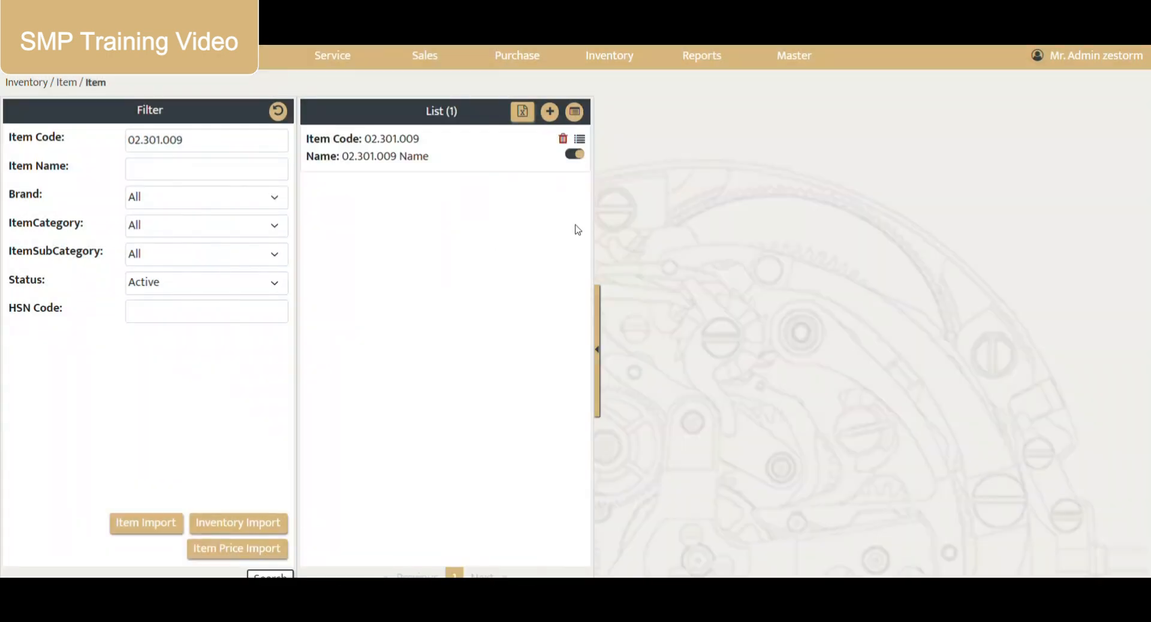
{"action": "left_click", "coordinate": [397, 157]}
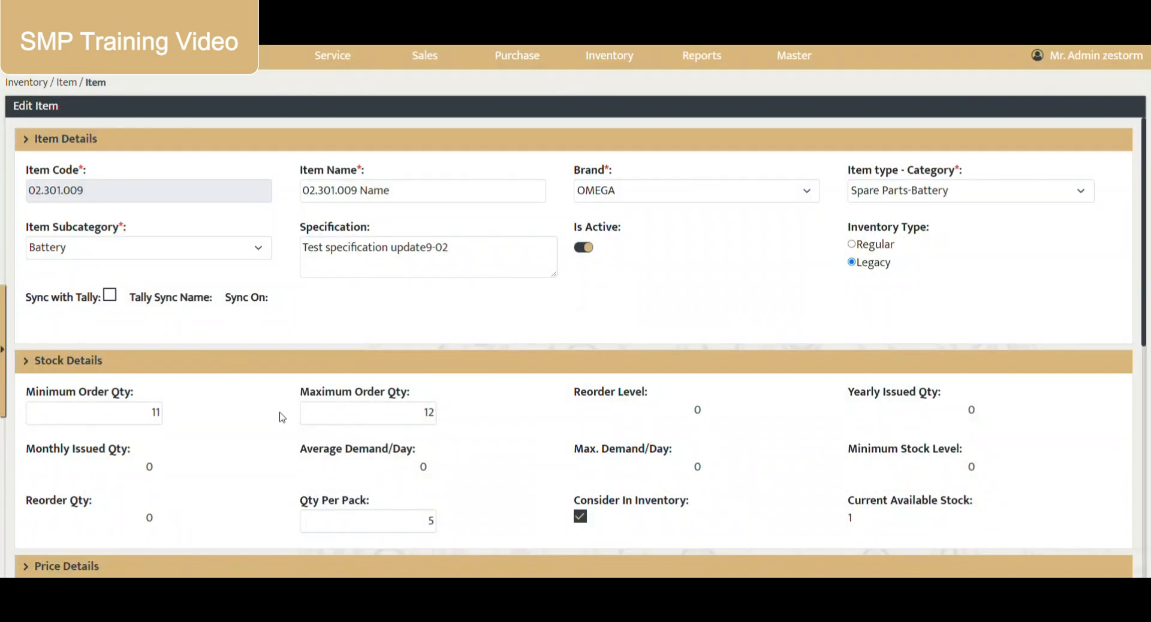
- Examine the stock, selling price without GST, HSN code and taxation template in the record of item 02.301.009
{"action": "scroll", "coordinate": [297, 407], "scroll_direction": "down", "scroll_amount": 4}
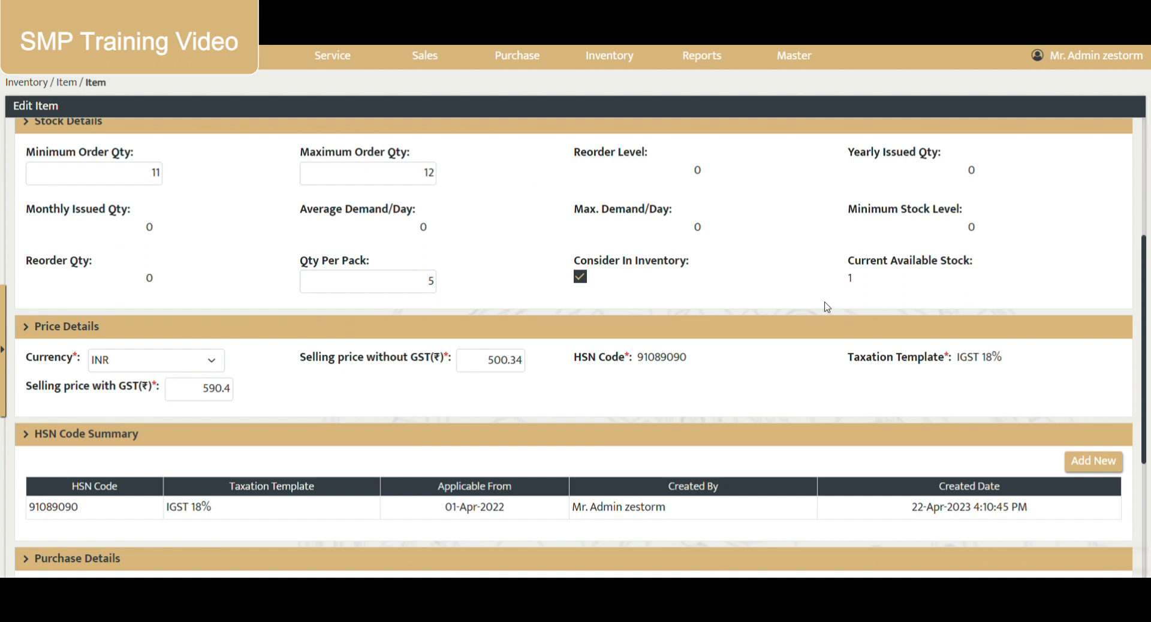
{"action": "scroll", "coordinate": [180, 270], "scroll_direction": "up", "scroll_amount": 4}
{"action": "double_click", "coordinate": [90, 192]}
{"action": "scroll", "coordinate": [780, 450], "scroll_direction": "down", "scroll_amount": 3}
{"action": "left_click_drag", "start_coordinate": [848, 328], "coordinate": [975, 323]}
{"action": "left_click", "coordinate": [847, 353]}
{"action": "scroll", "coordinate": [833, 378], "scroll_direction": "down", "scroll_amount": 2}
{"action": "left_click", "coordinate": [484, 302]}
{"action": "left_click", "coordinate": [296, 306]}
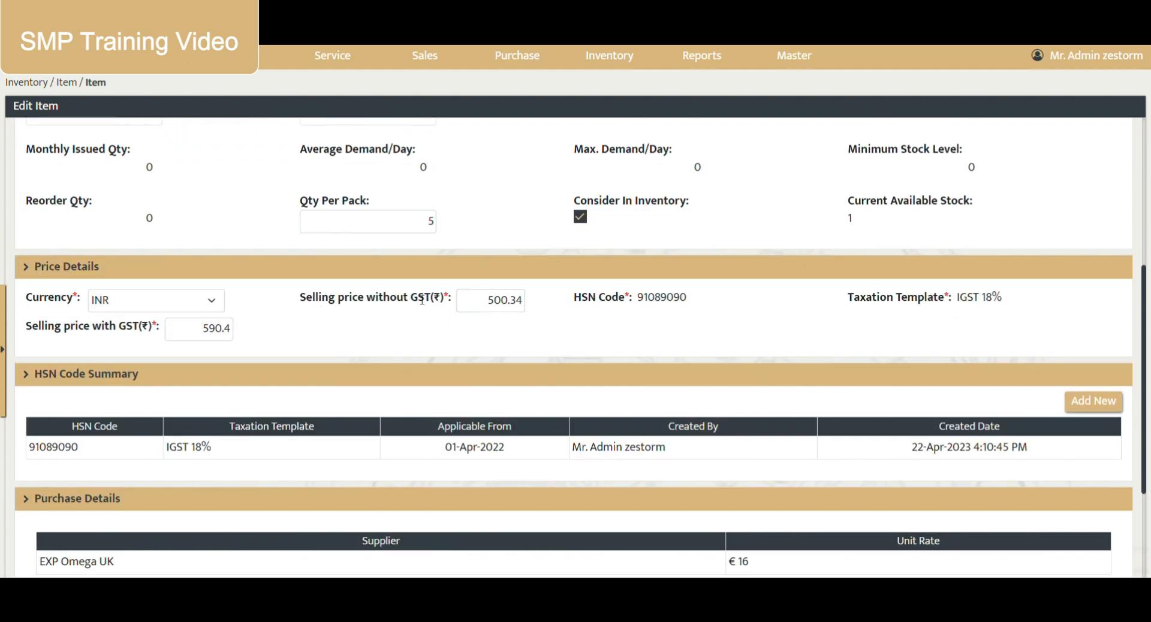
{"action": "double_click", "coordinate": [380, 311]}
{"action": "left_click_drag", "start_coordinate": [487, 307], "coordinate": [538, 323]}
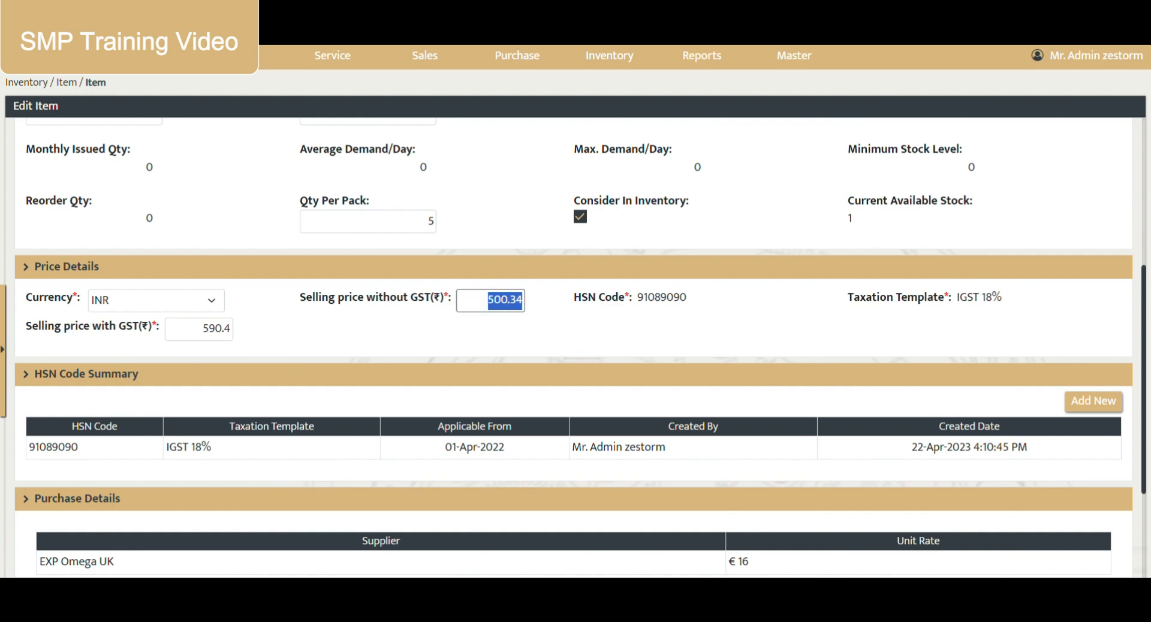
{"action": "double_click", "coordinate": [54, 447]}
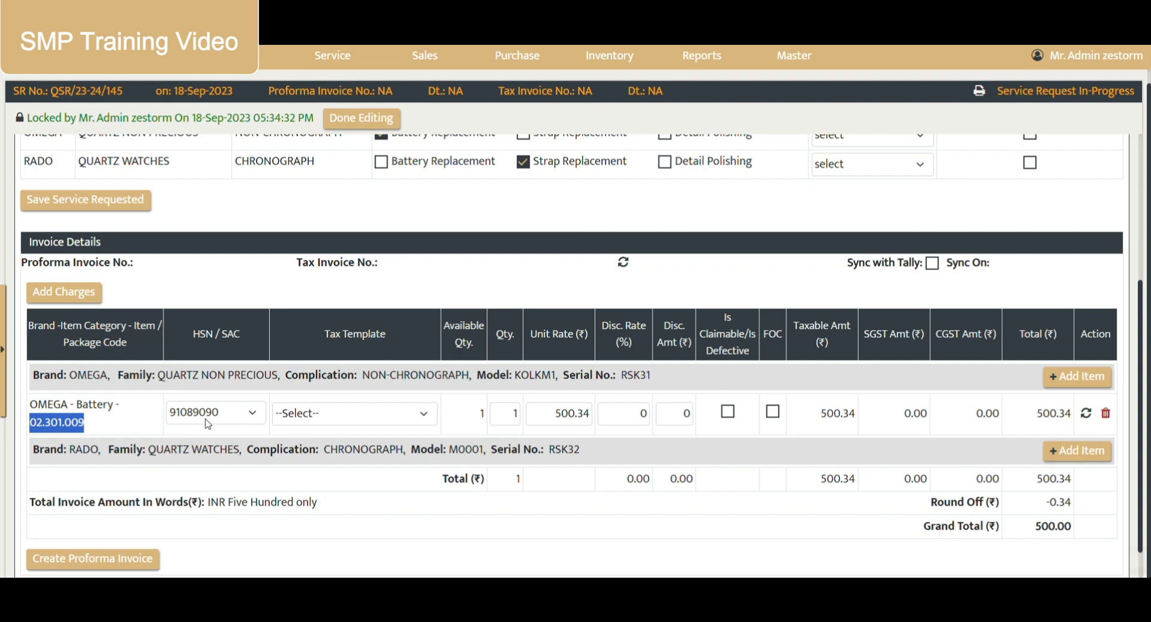
- Return to the service request, apply tax template SGST 9% + CGST 9% to the OMEGA battery line and check its amounts
{"action": "double_click", "coordinate": [561, 418]}
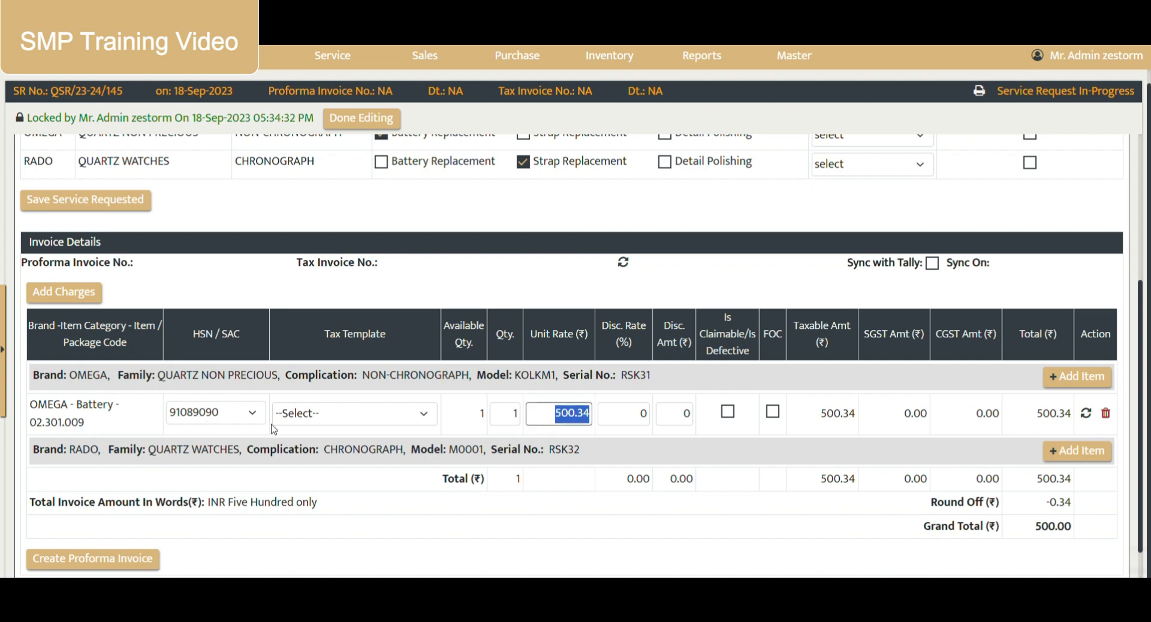
{"action": "left_click", "coordinate": [348, 420]}
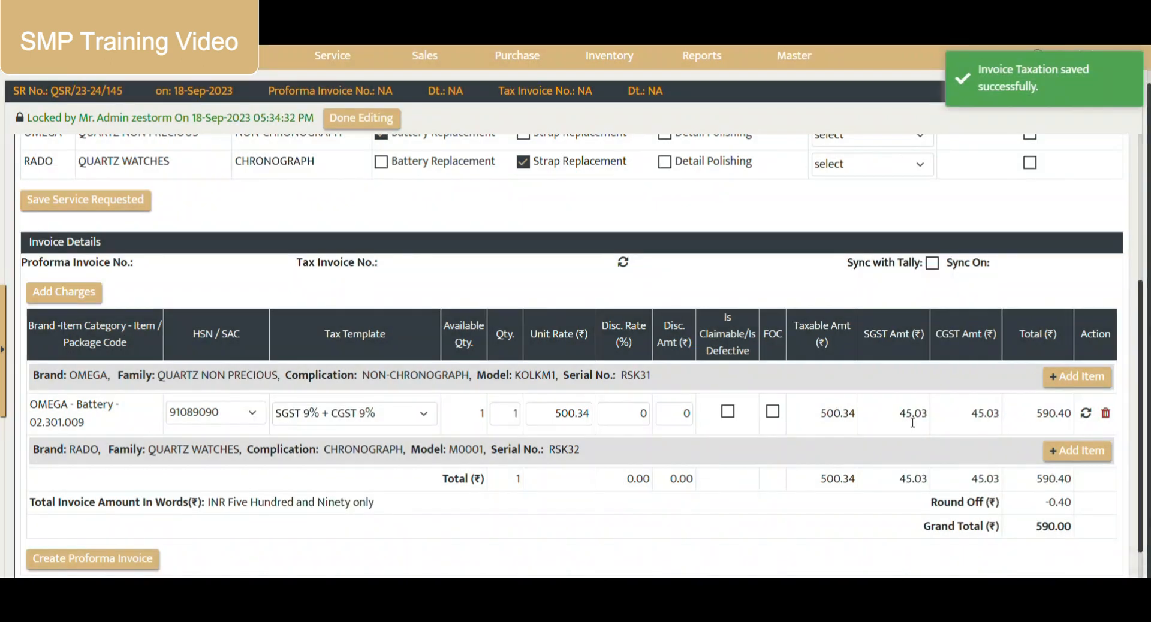
{"action": "left_click_drag", "start_coordinate": [913, 423], "coordinate": [1092, 420]}
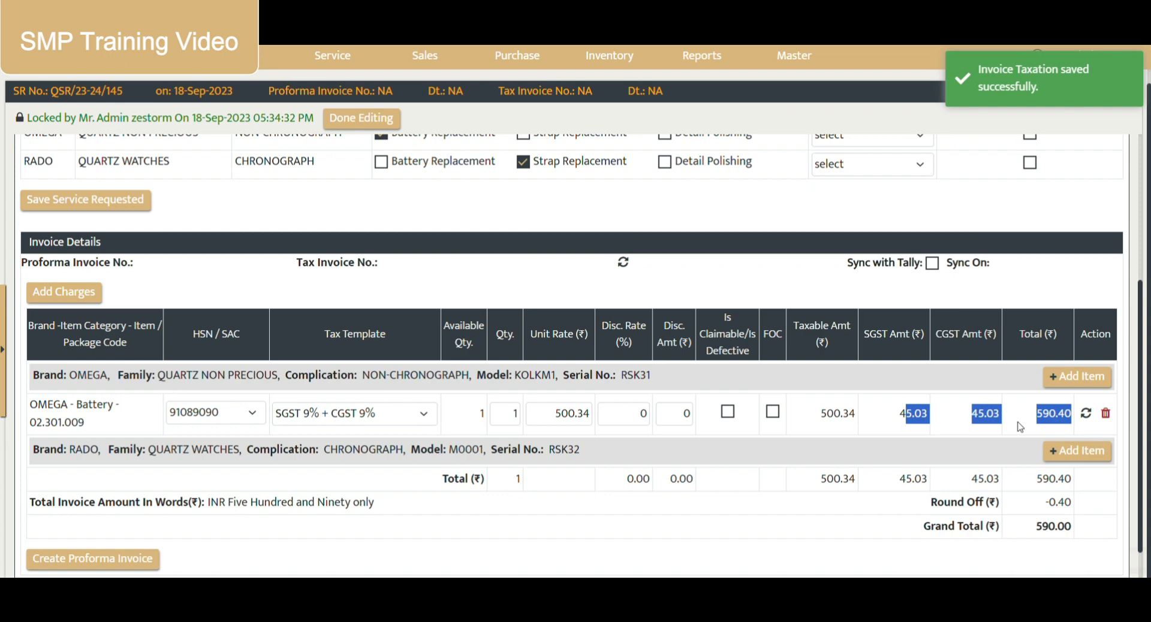
{"action": "double_click", "coordinate": [846, 427]}
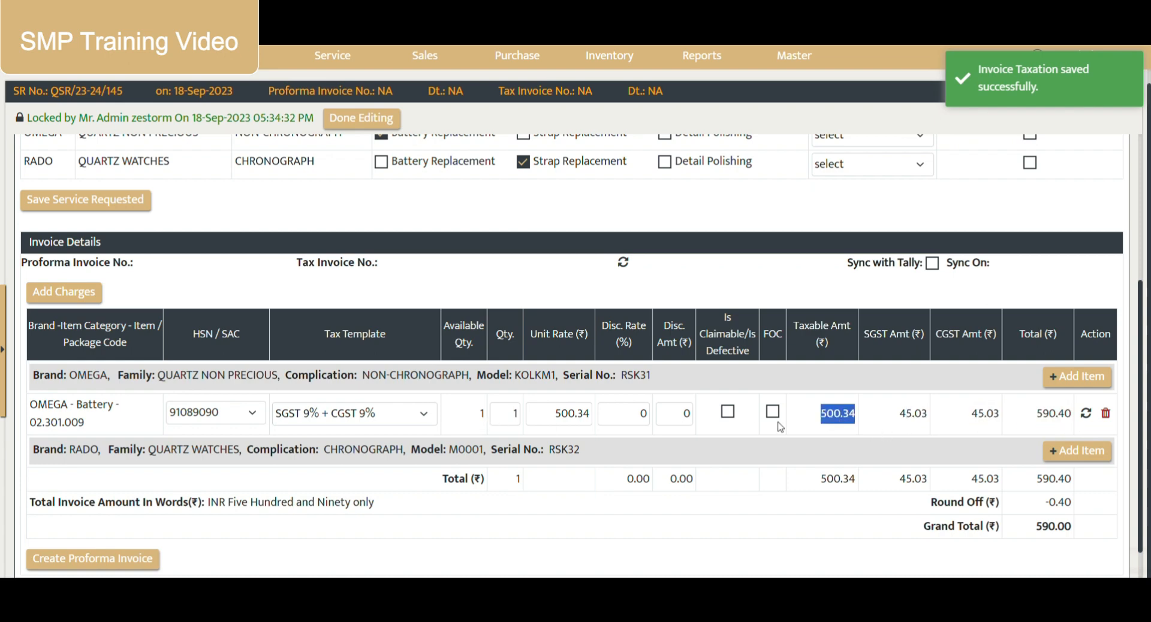
{"action": "left_click_drag", "start_coordinate": [888, 420], "coordinate": [1036, 426]}
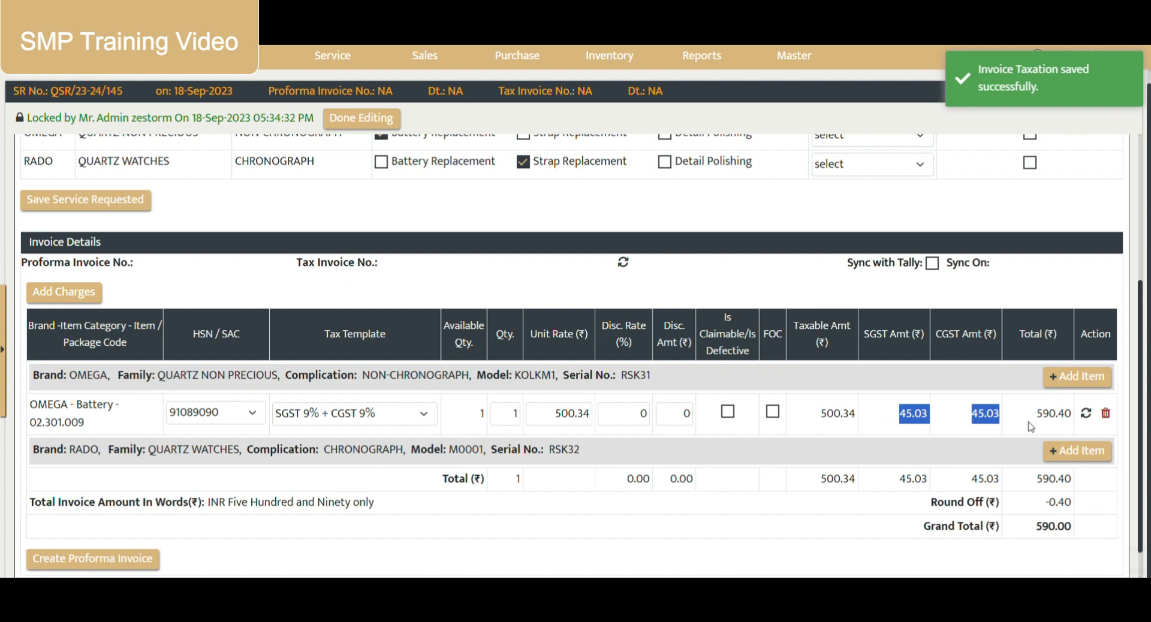
{"action": "double_click", "coordinate": [1062, 426]}
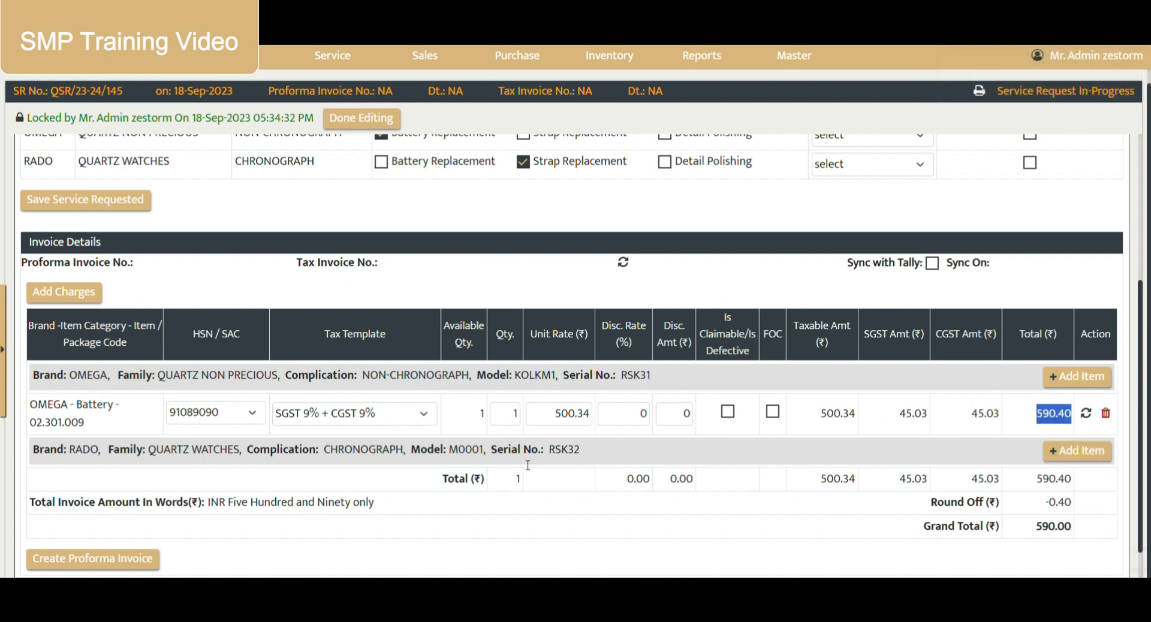
- Start adding an item for the RADO watch and search all item categories for items available in inventory
{"action": "left_click_drag", "start_coordinate": [83, 461], "coordinate": [91, 455]}
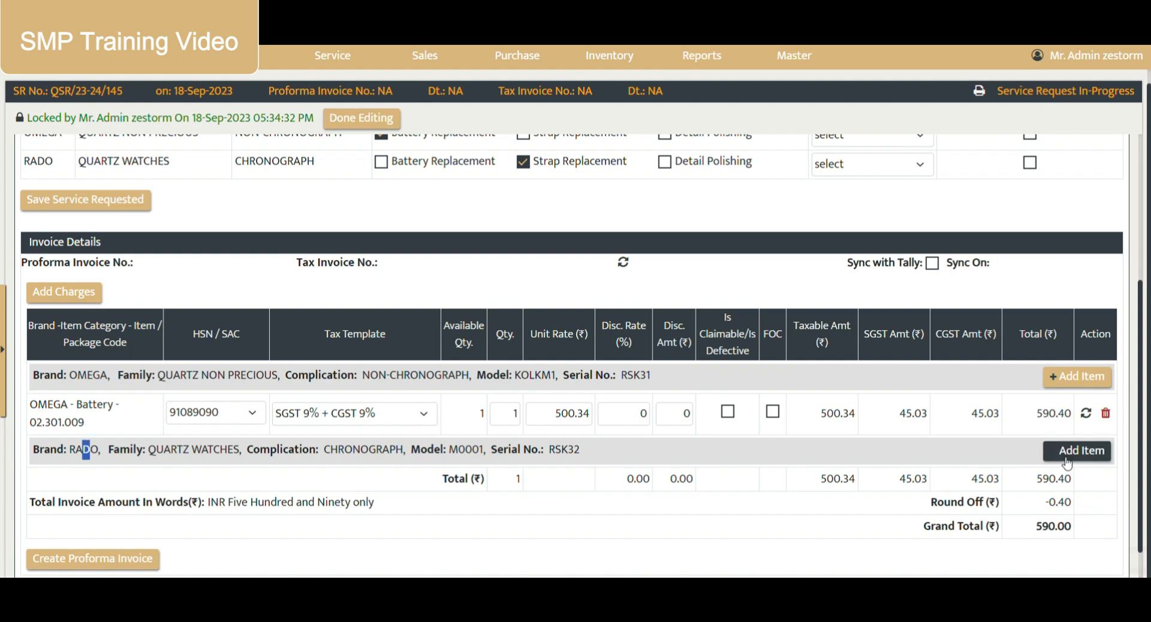
{"action": "left_click", "coordinate": [1088, 454]}
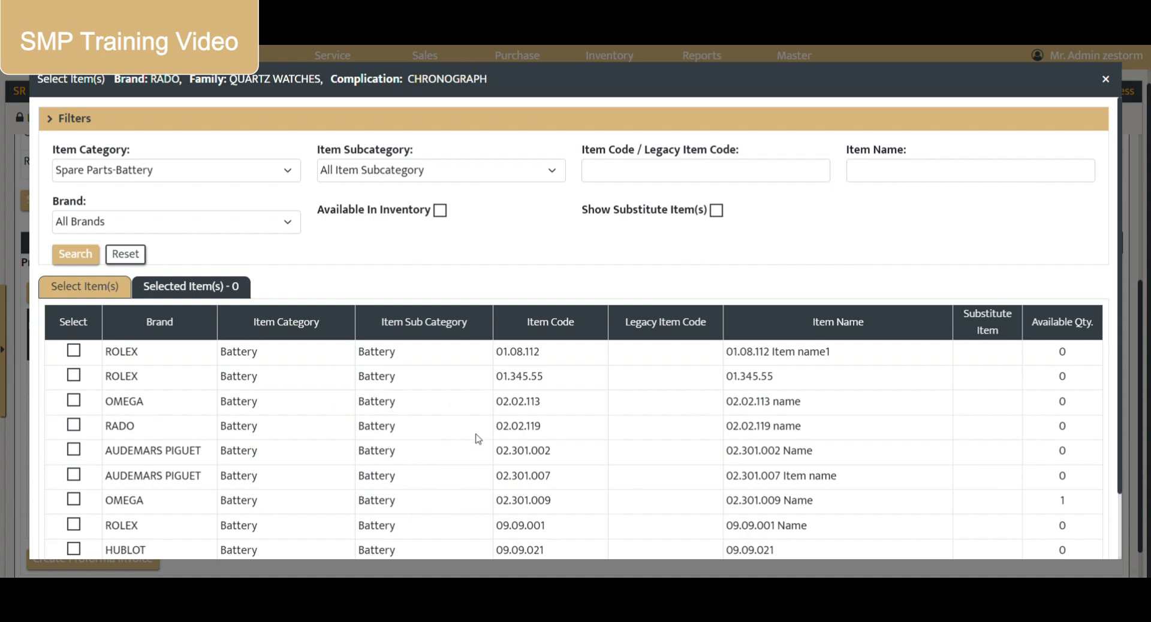
{"action": "left_click", "coordinate": [122, 171]}
{"action": "left_click", "coordinate": [123, 172]}
{"action": "left_click", "coordinate": [144, 201]}
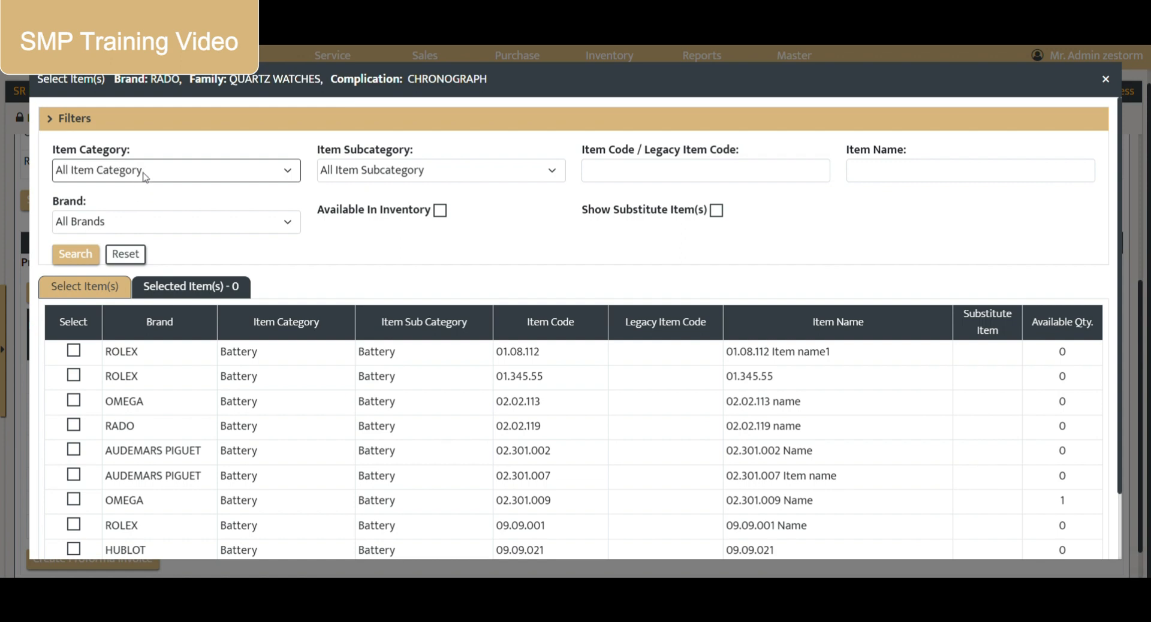
{"action": "left_click", "coordinate": [440, 210]}
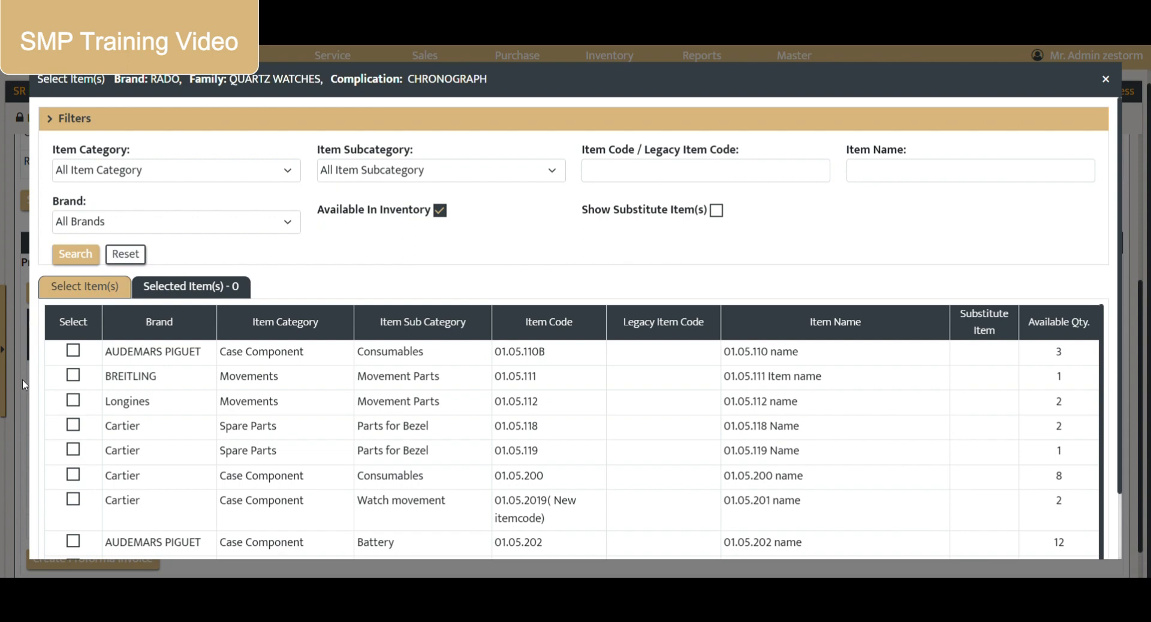
- Select the AUDEMARS PIGUET Case Component 01.05.110B and save it as the RADO watch's invoice item
{"action": "triple_click", "coordinate": [265, 353]}
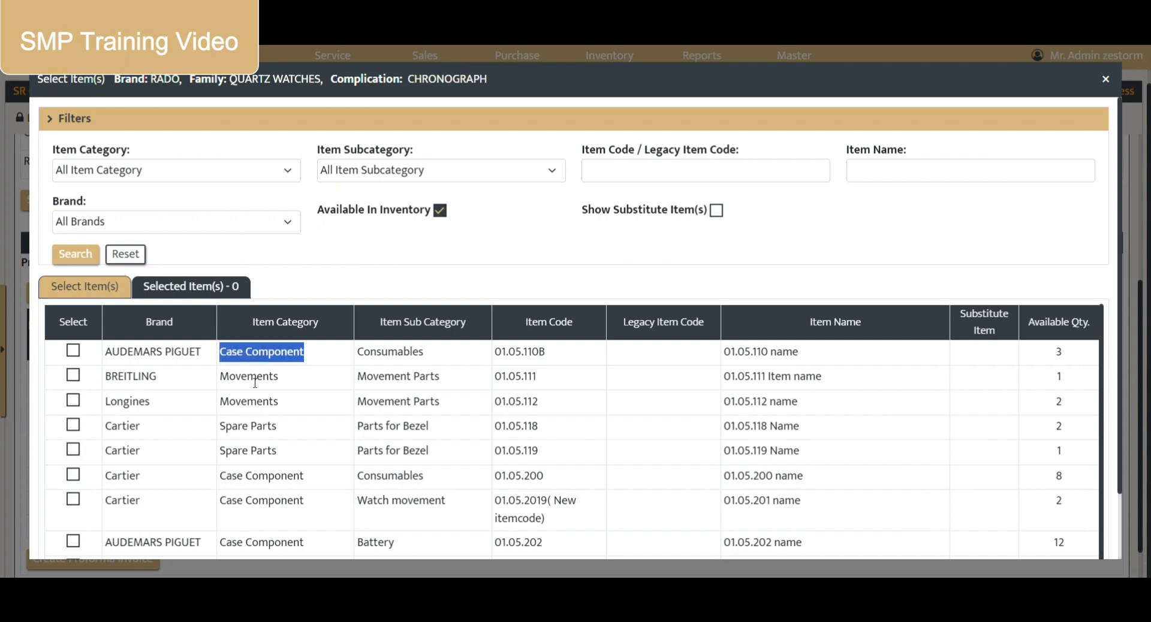
{"action": "left_click", "coordinate": [73, 350]}
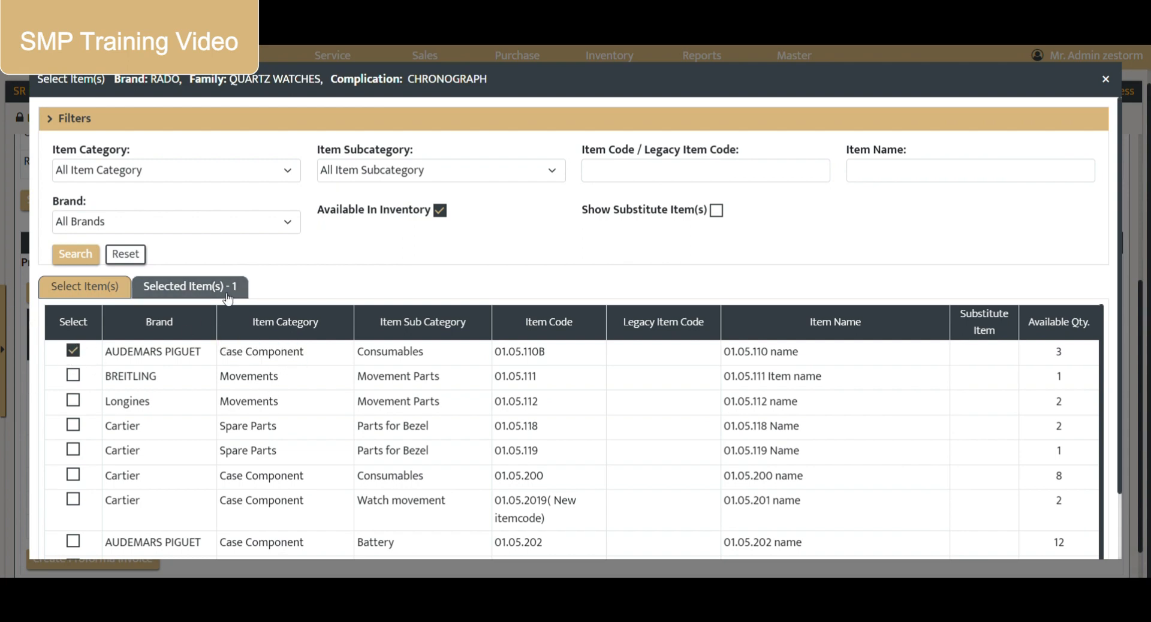
{"action": "left_click", "coordinate": [228, 298]}
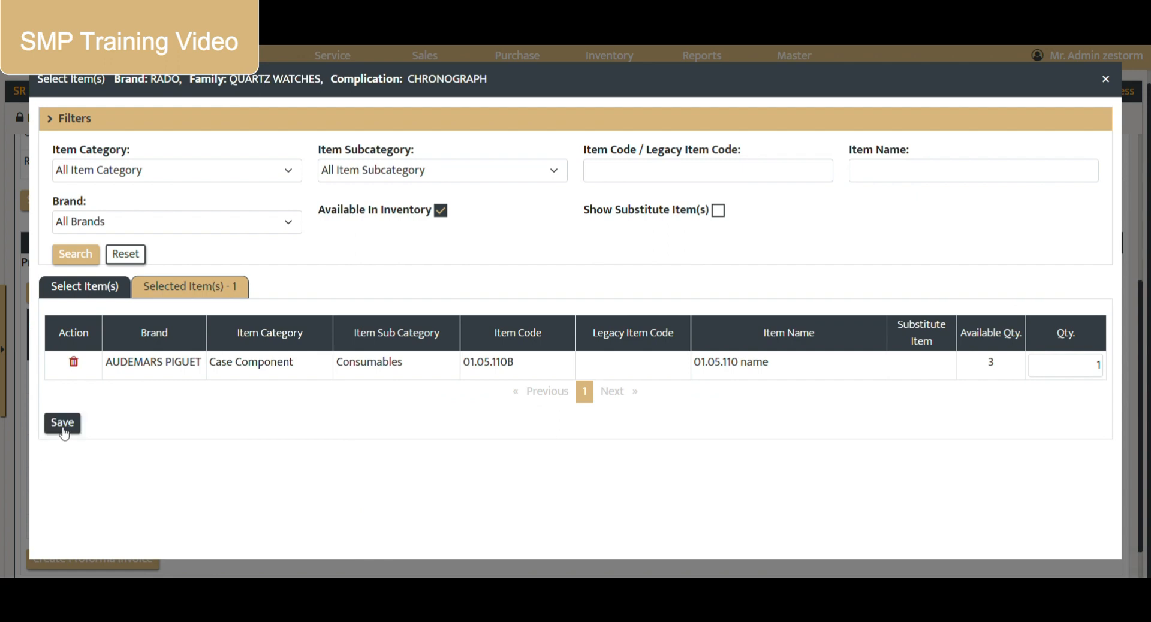
{"action": "left_click", "coordinate": [62, 424]}
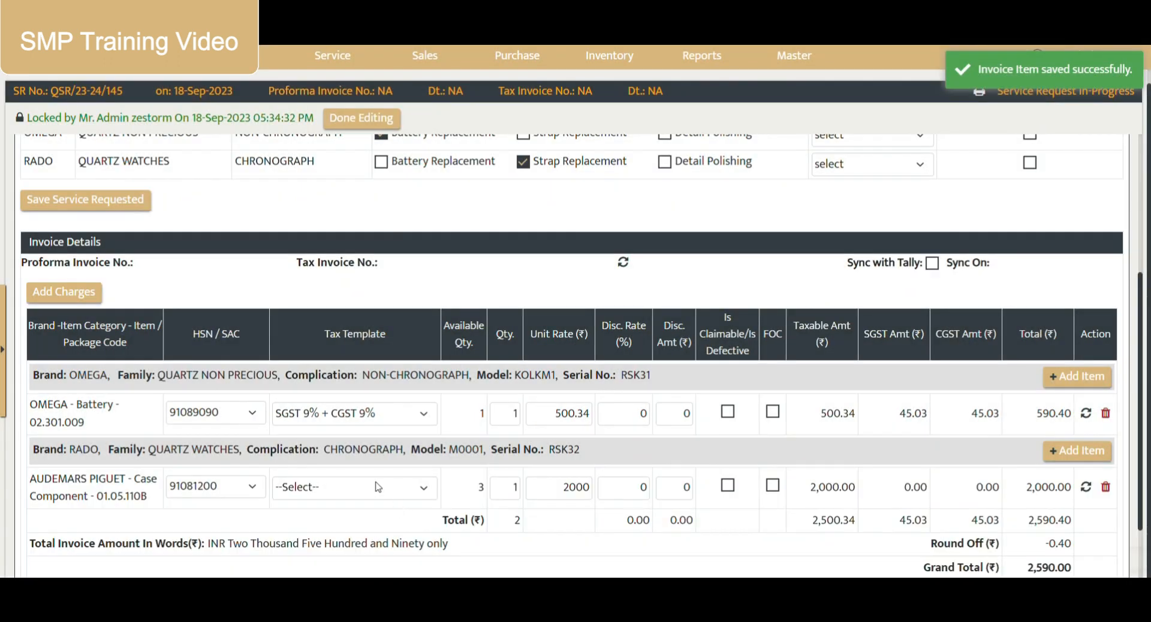
- Apply tax template SGST 9% + CGST 9% to the AUDEMARS PIGUET Case Component line
{"action": "left_click", "coordinate": [378, 487]}
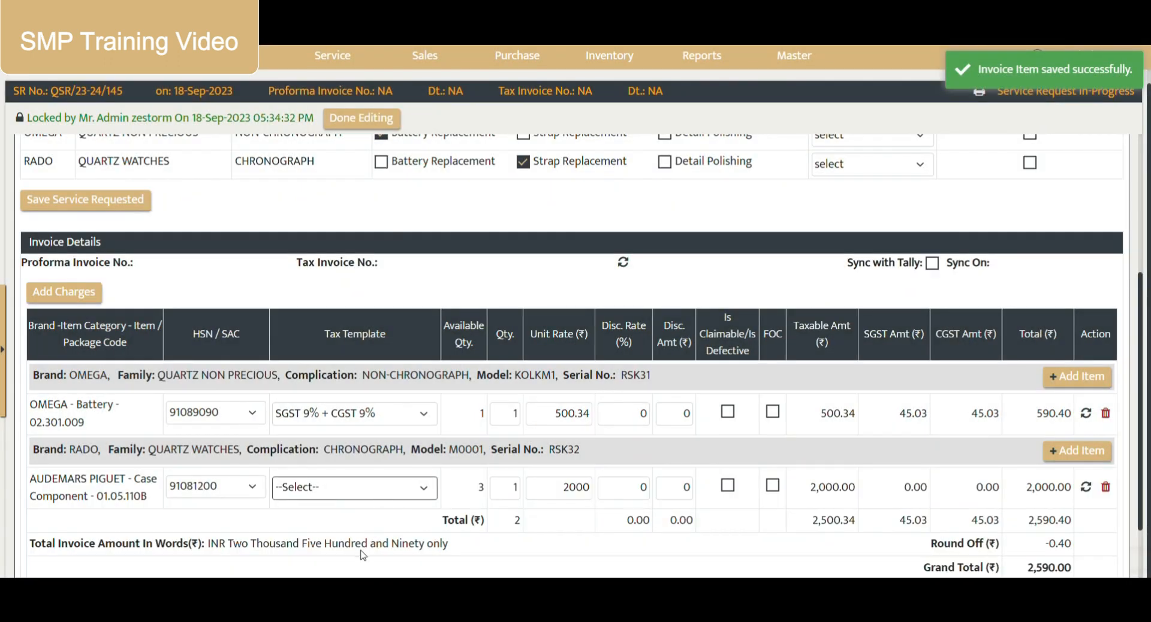
{"action": "left_click", "coordinate": [363, 555]}
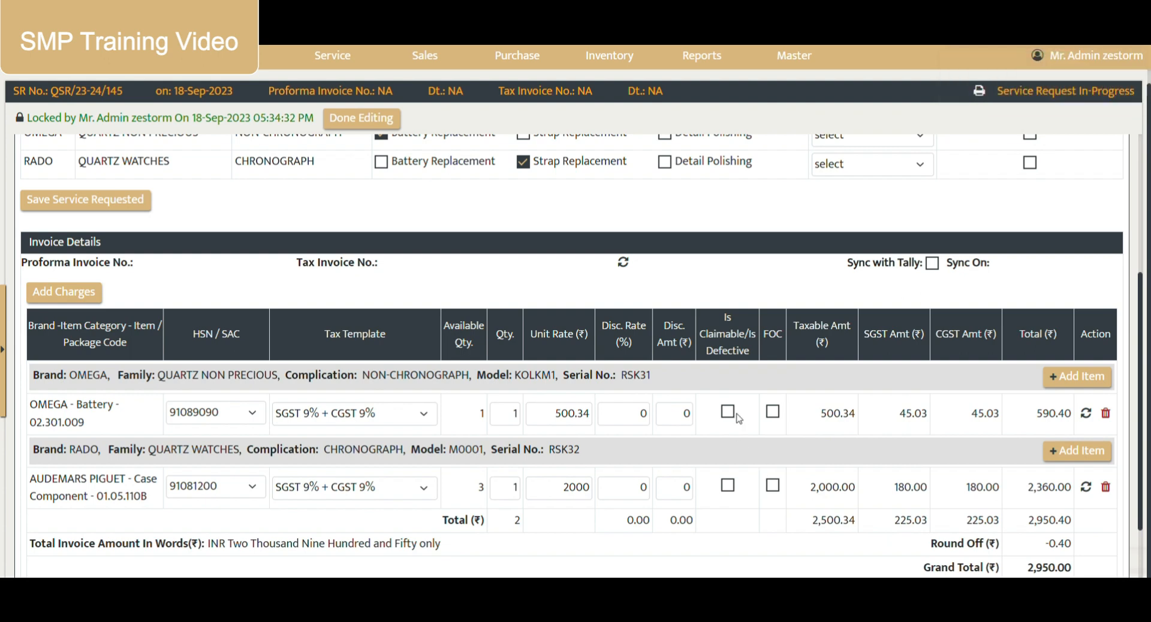
- Try marking the OMEGA battery line as FOC, check its amounts, and clear the FOC mark again
{"action": "left_click", "coordinate": [774, 413]}
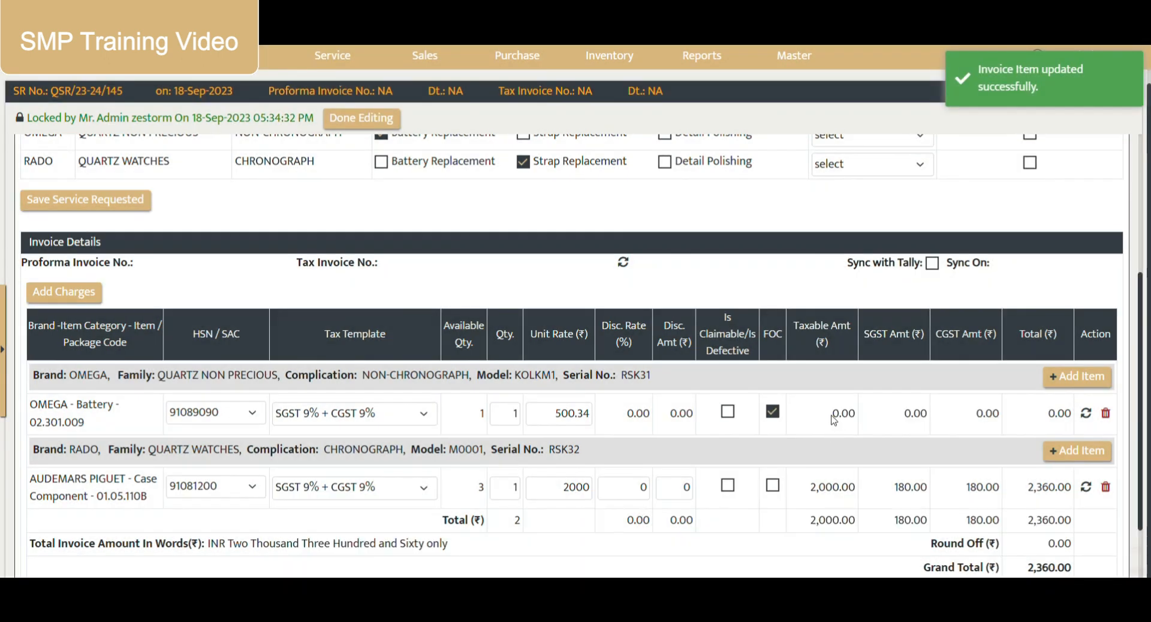
{"action": "left_click_drag", "start_coordinate": [833, 420], "coordinate": [1079, 423]}
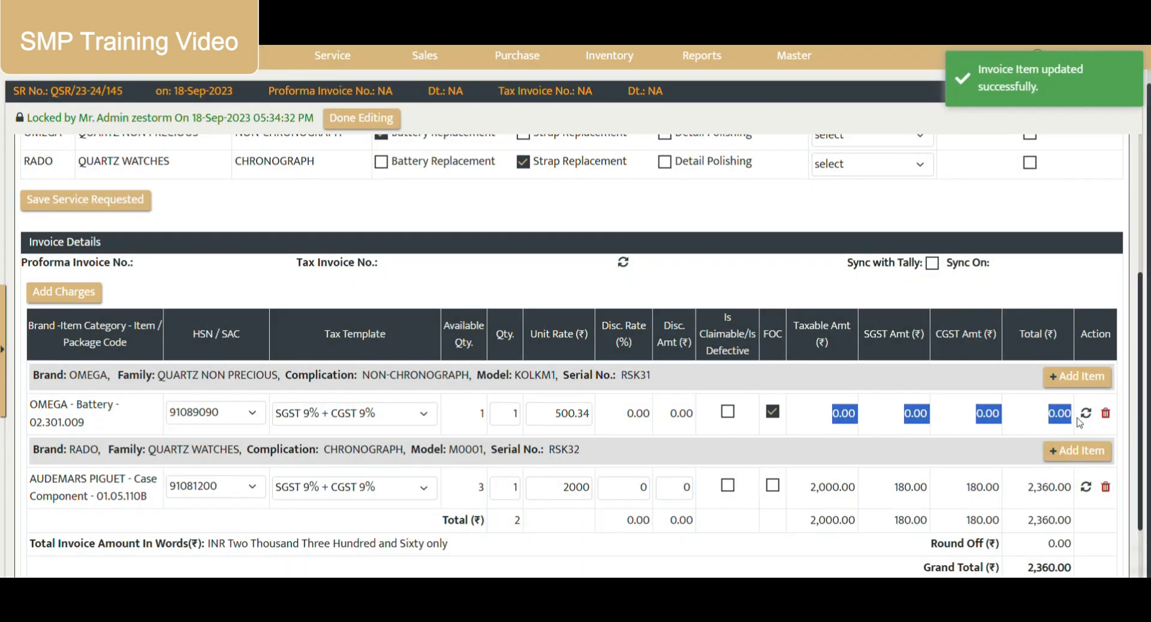
{"action": "left_click", "coordinate": [772, 412]}
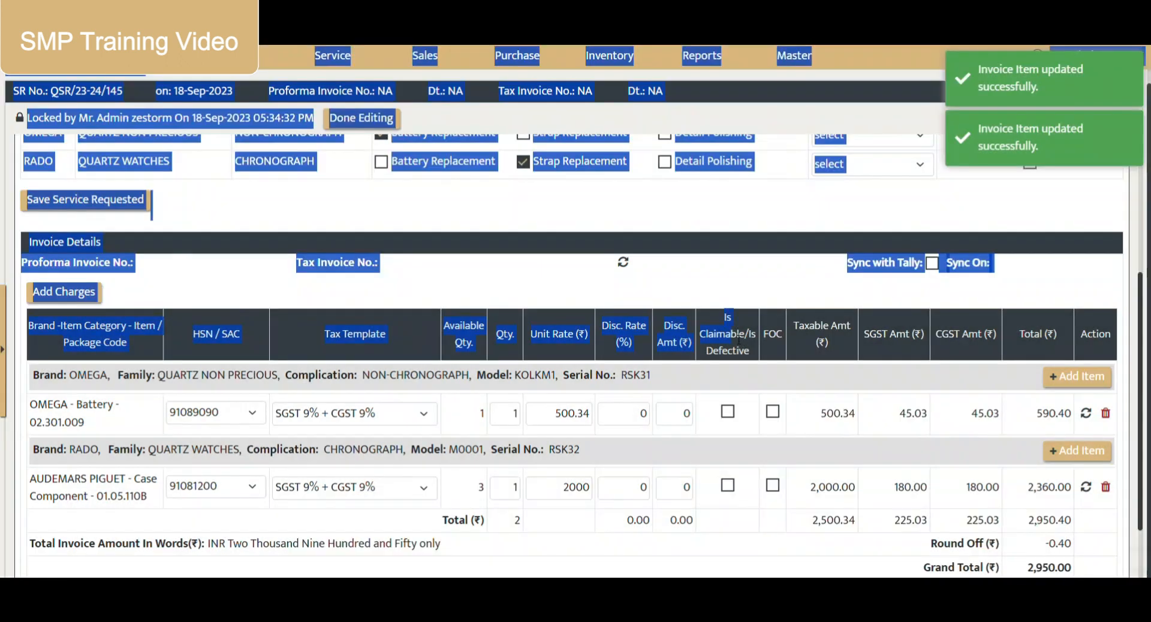
{"action": "double_click", "coordinate": [738, 356]}
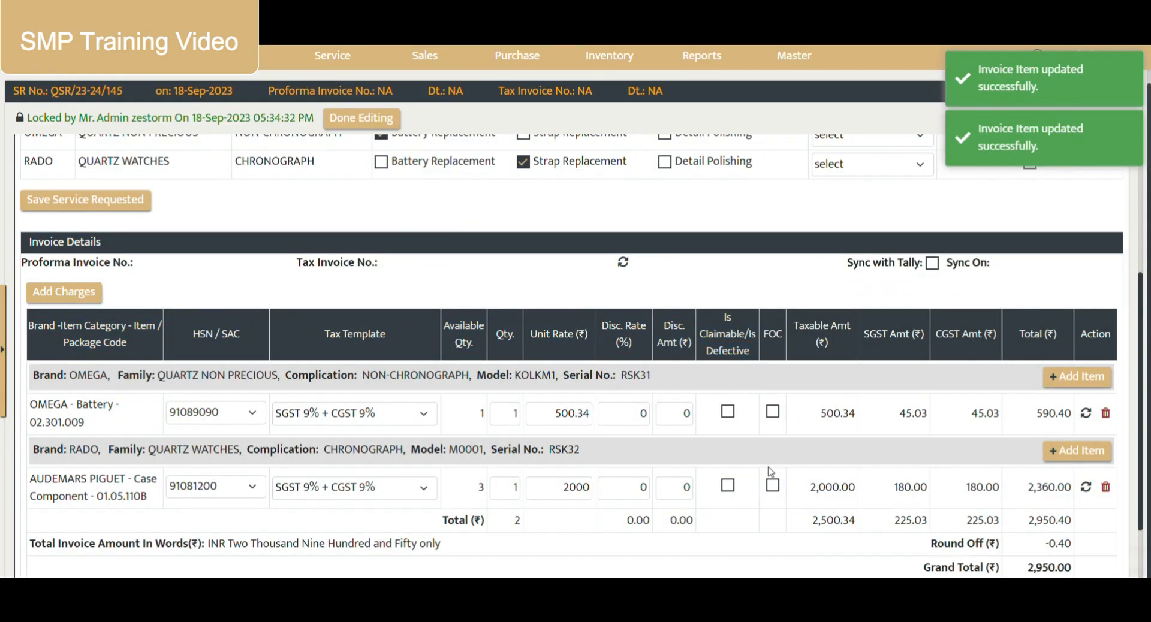
- Flag the OMEGA battery line as claimable/defective and clear only that flag again, keeping FOC selected
{"action": "double_click", "coordinate": [54, 422]}
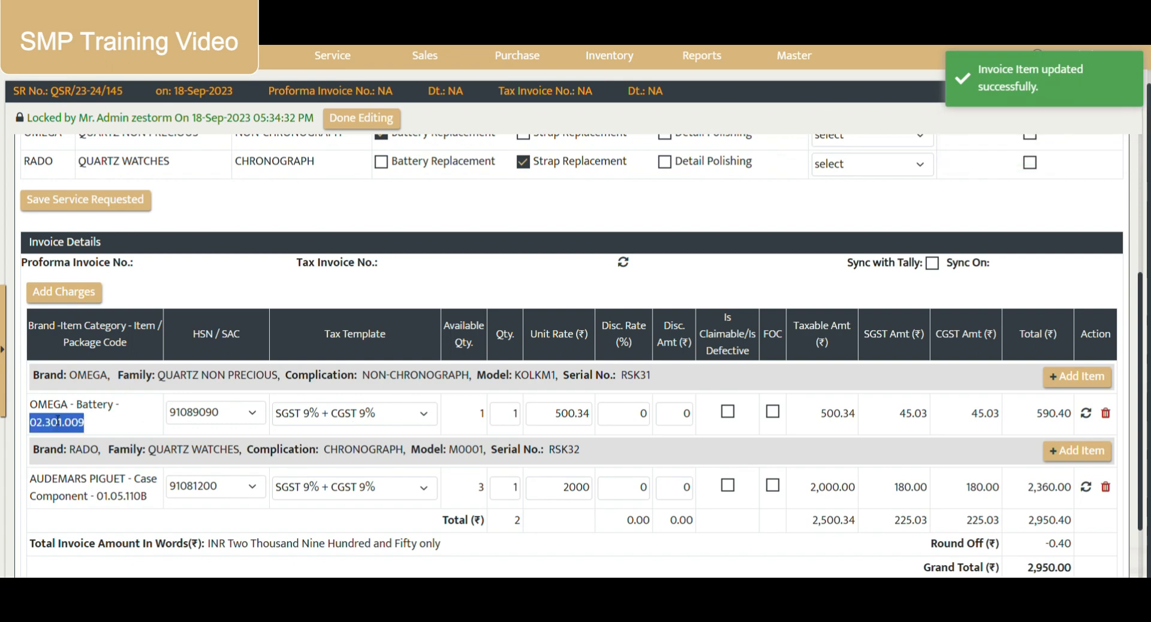
{"action": "left_click", "coordinate": [506, 416]}
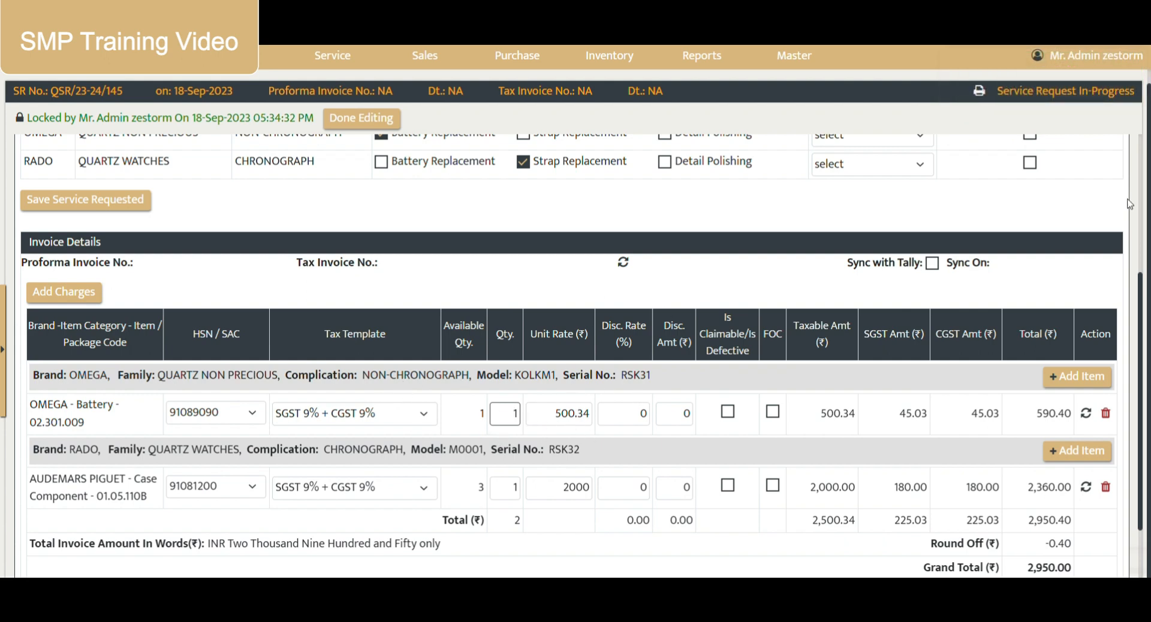
{"action": "left_click", "coordinate": [731, 415]}
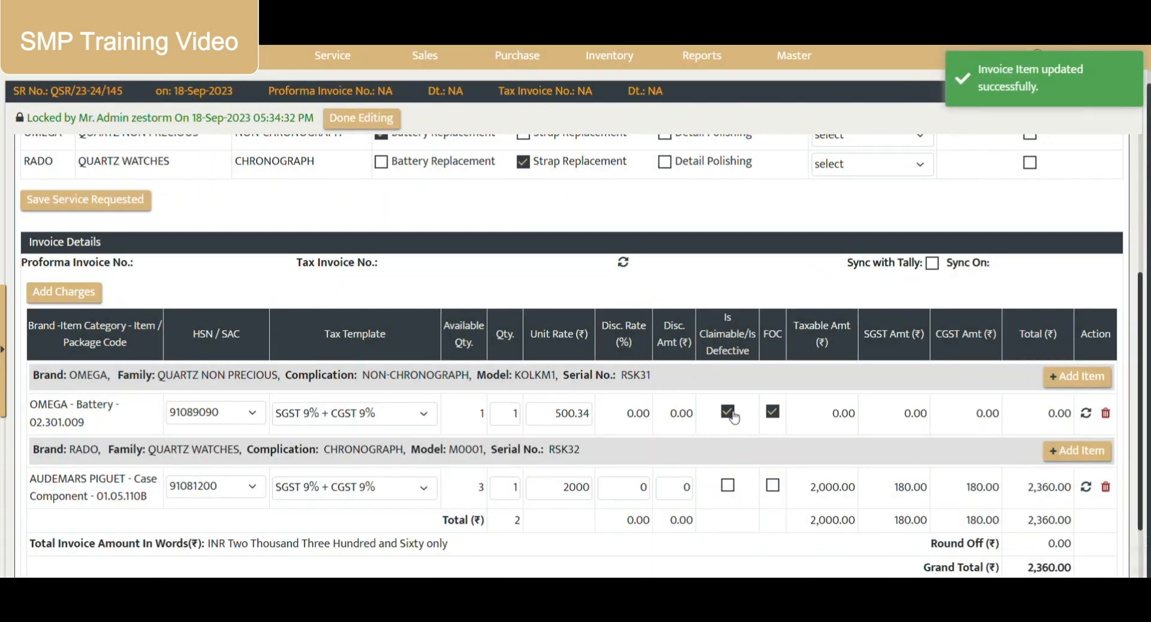
{"action": "left_click", "coordinate": [730, 413]}
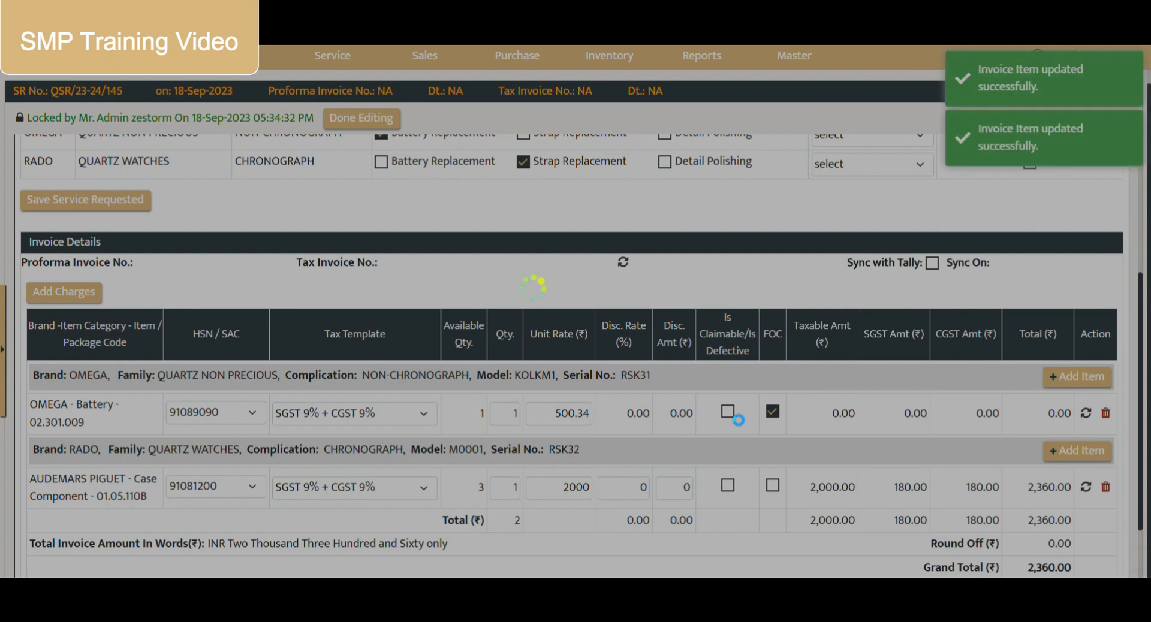
- Add Freight Charges of 400 to the invoice and save the charge
{"action": "scroll", "coordinate": [510, 516], "scroll_direction": "down", "scroll_amount": 2}
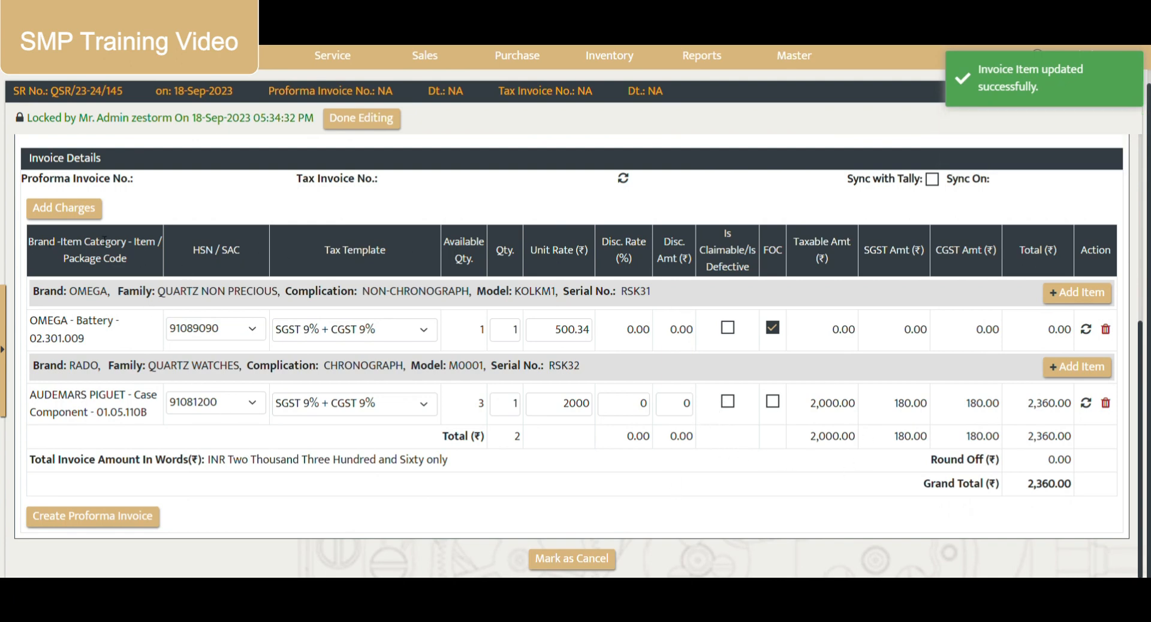
{"action": "left_click", "coordinate": [65, 211]}
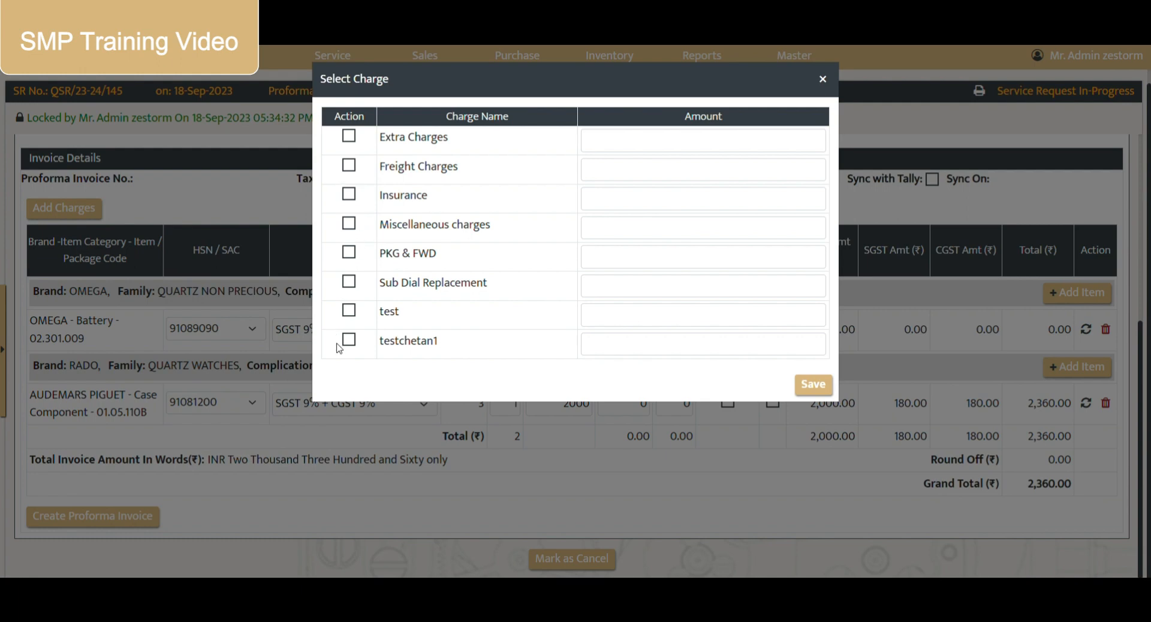
{"action": "left_click", "coordinate": [349, 165]}
{"action": "left_click", "coordinate": [691, 178]}
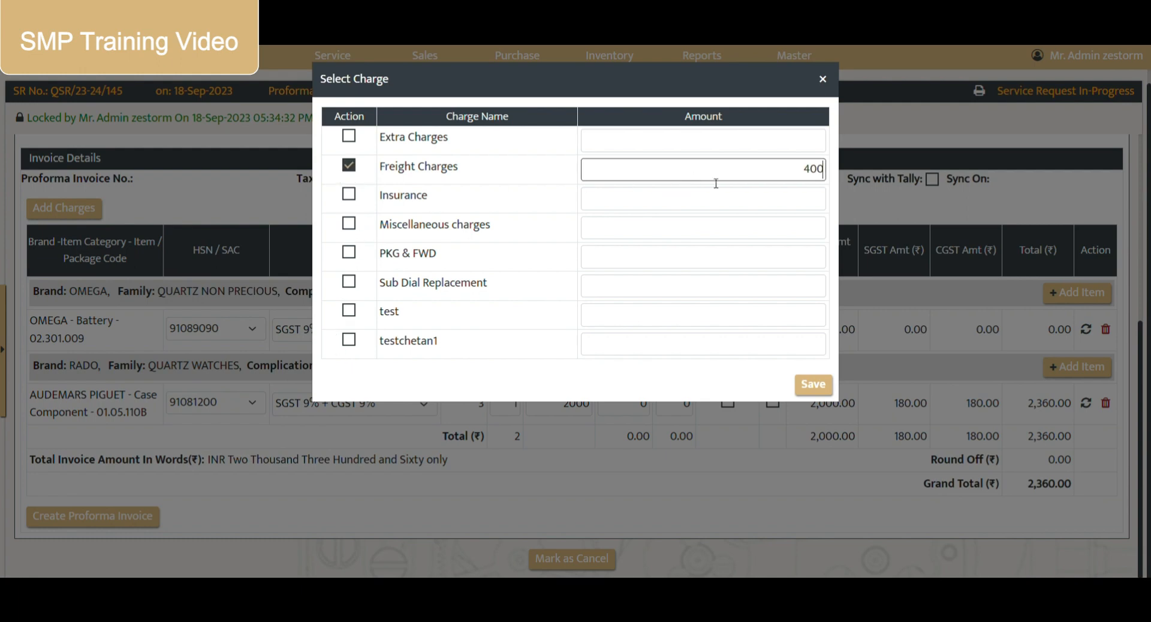
{"action": "left_click", "coordinate": [813, 385]}
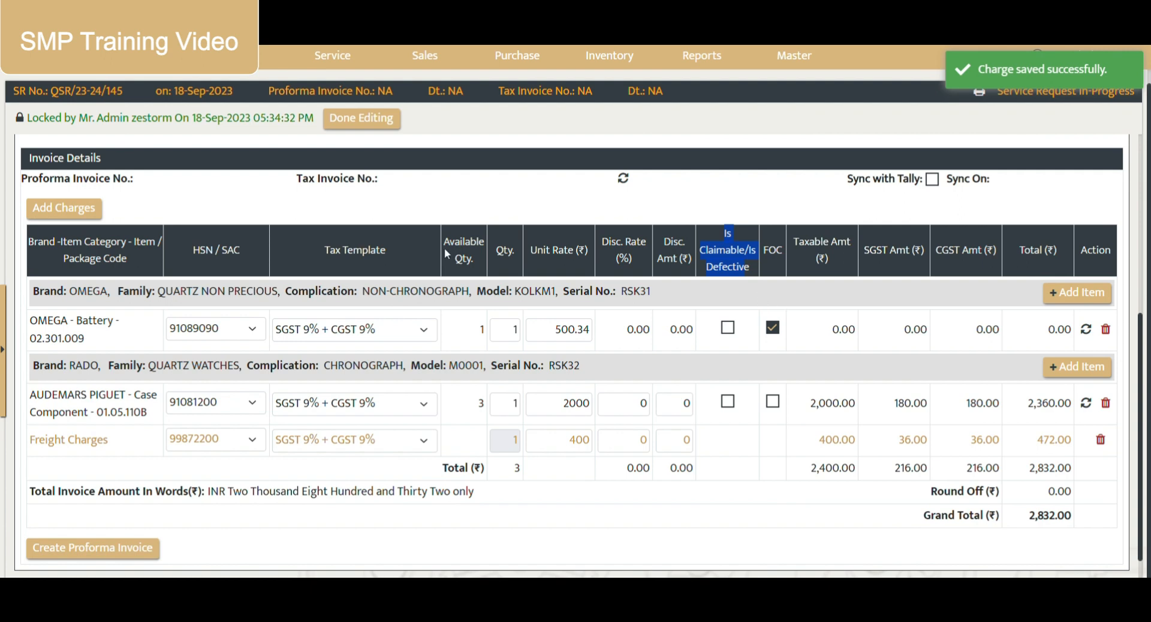
- Check the OMEGA battery's item name and quantities, and try flagging the line as claimable/defective before removing the flag
{"action": "double_click", "coordinate": [50, 339]}
{"action": "left_click", "coordinate": [50, 339]}
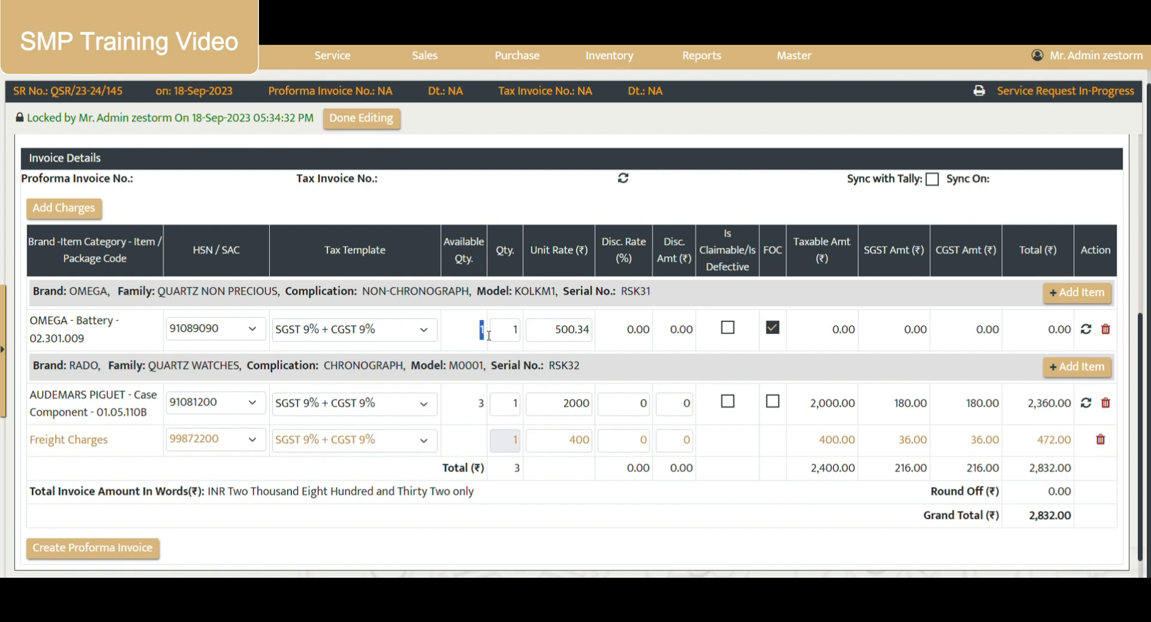
{"action": "double_click", "coordinate": [503, 334]}
{"action": "double_click", "coordinate": [481, 330]}
{"action": "left_click", "coordinate": [728, 328]}
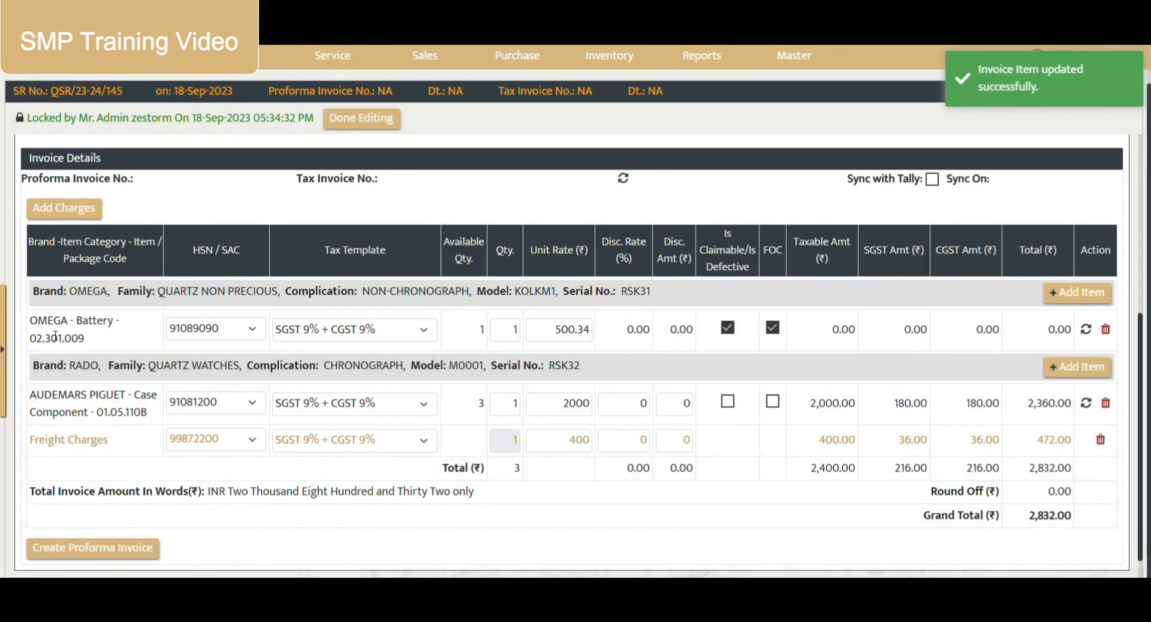
{"action": "double_click", "coordinate": [57, 337]}
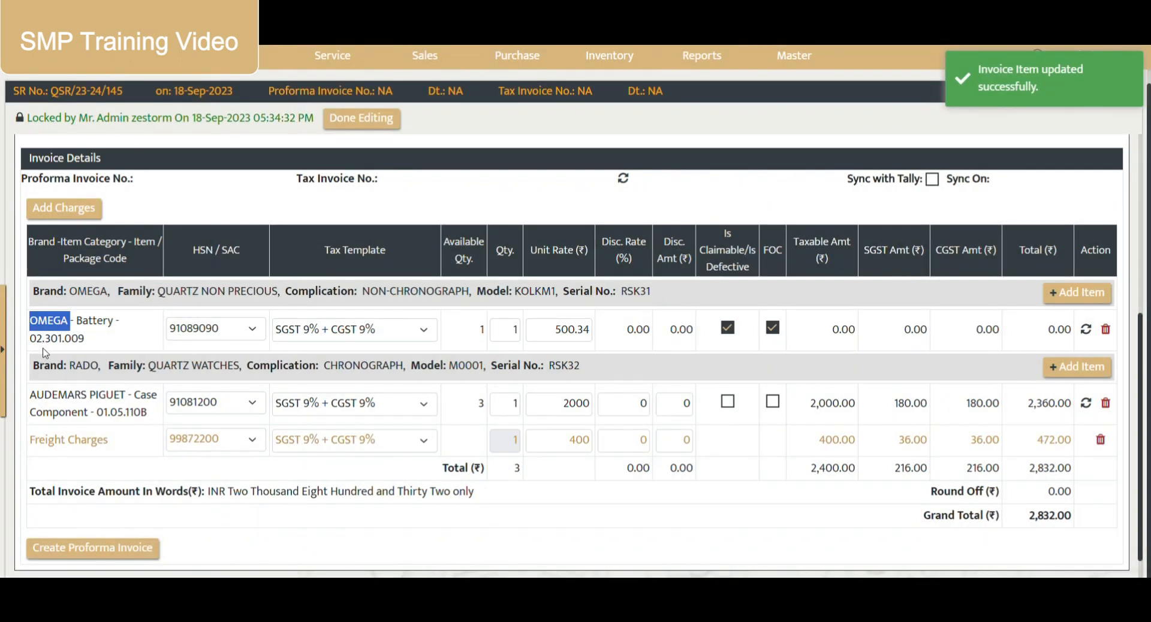
{"action": "left_click_drag", "start_coordinate": [85, 339], "coordinate": [39, 320]}
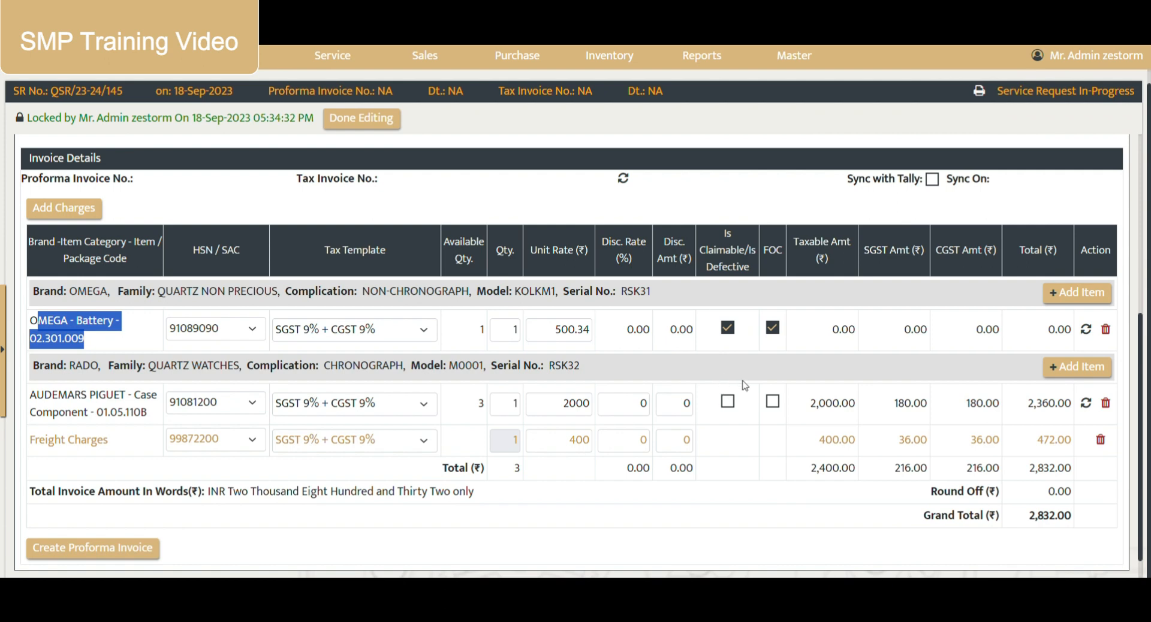
{"action": "left_click", "coordinate": [728, 328]}
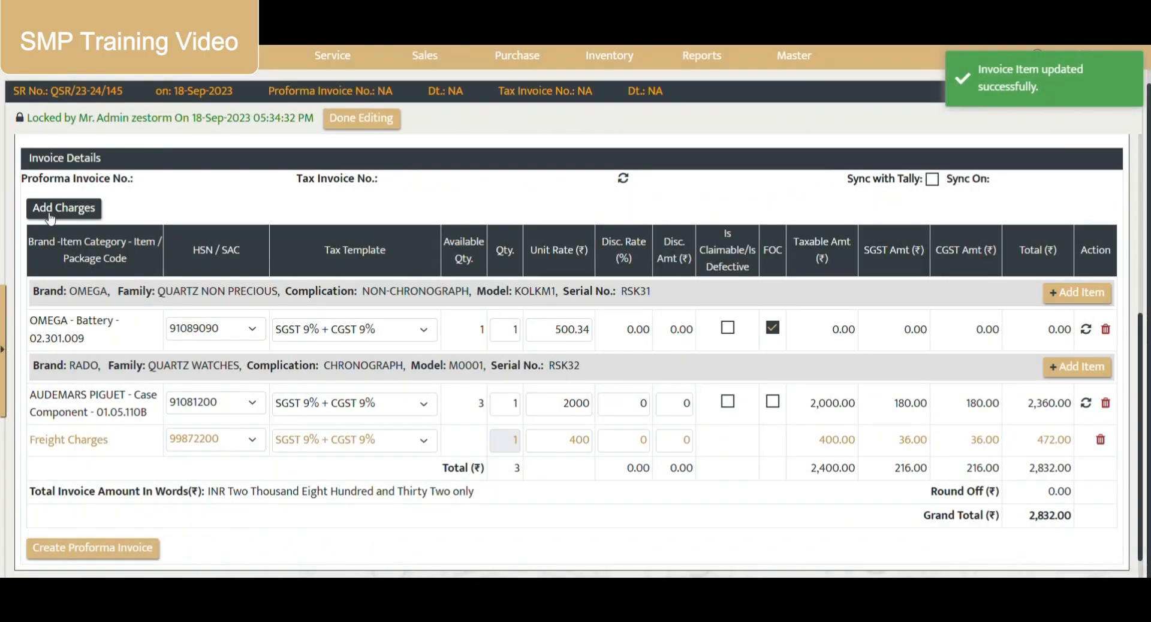
- Mark the OMEGA watch as repaired under warranty with the service to be claimed, and save the requested services
{"action": "double_click", "coordinate": [90, 292]}
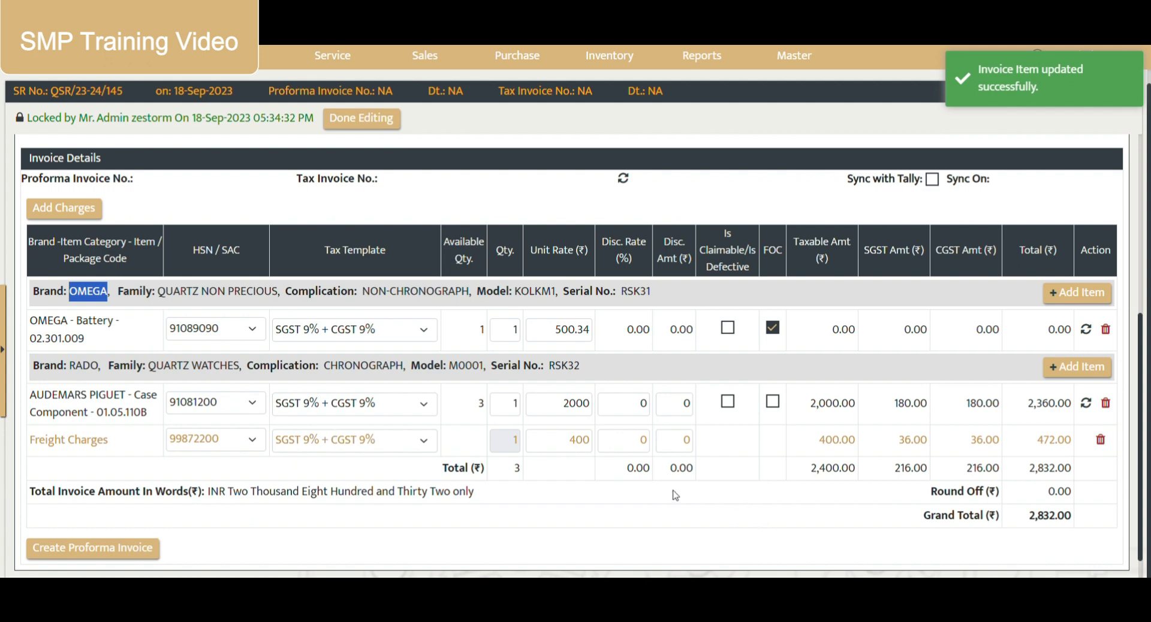
{"action": "double_click", "coordinate": [81, 329]}
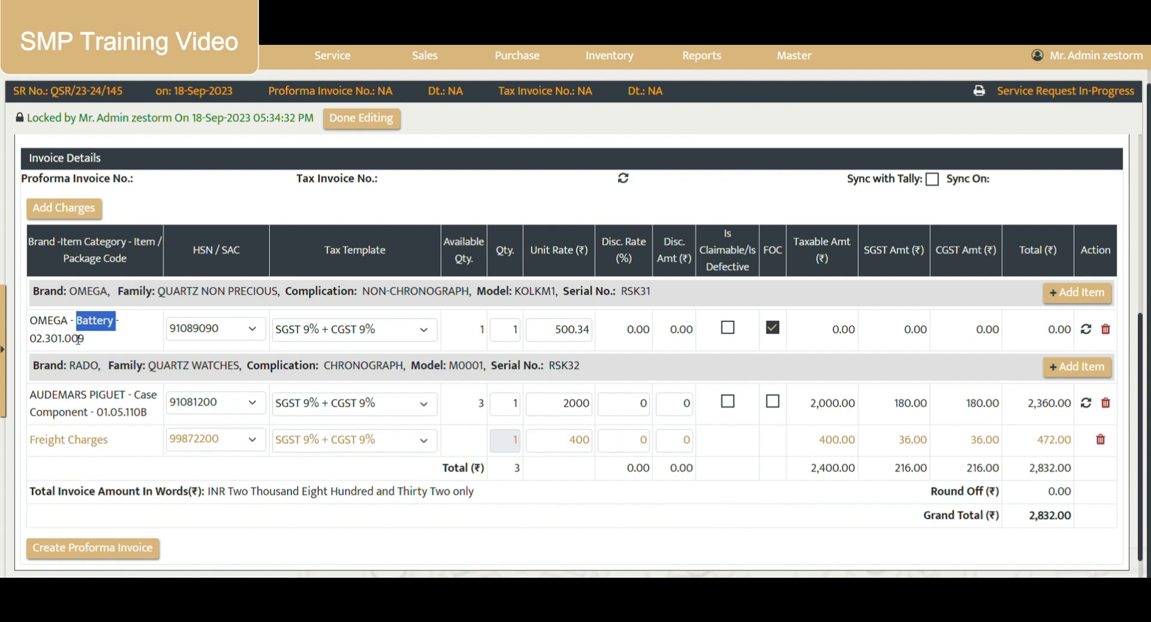
{"action": "scroll", "coordinate": [233, 319], "scroll_direction": "up", "scroll_amount": 5}
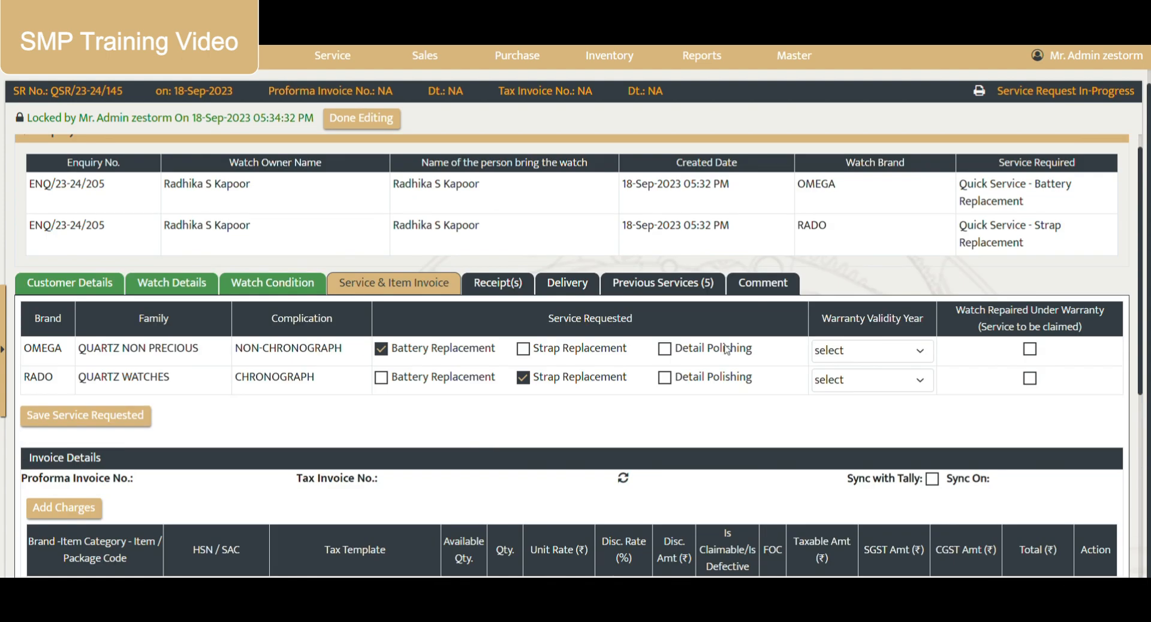
{"action": "left_click_drag", "start_coordinate": [977, 319], "coordinate": [1086, 316]}
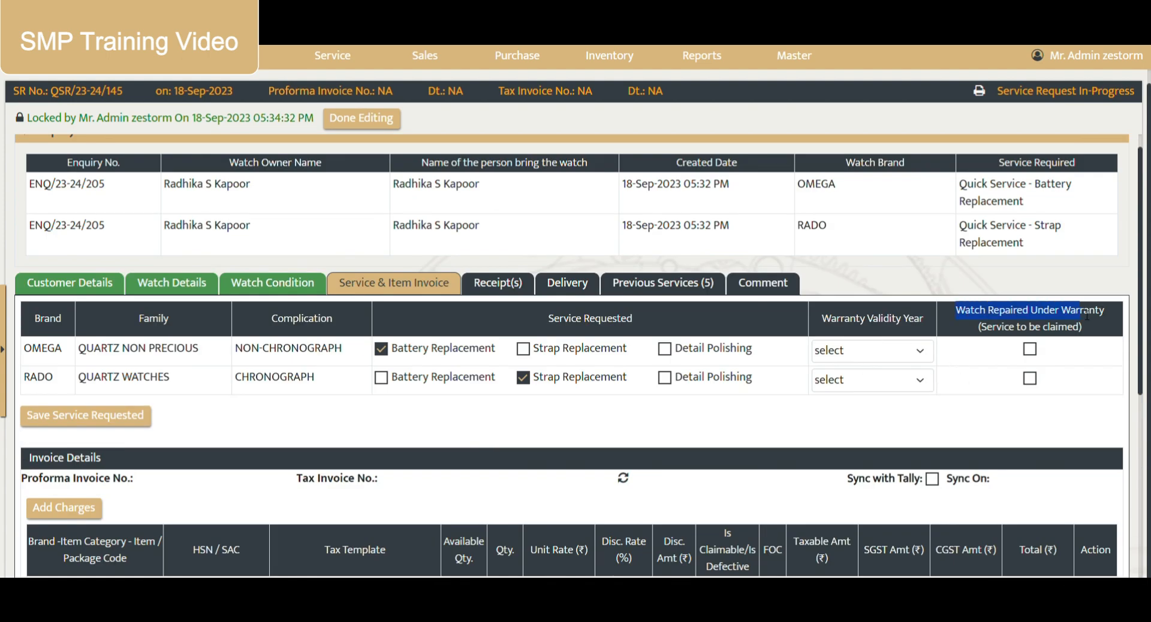
{"action": "left_click_drag", "start_coordinate": [24, 349], "coordinate": [69, 354]}
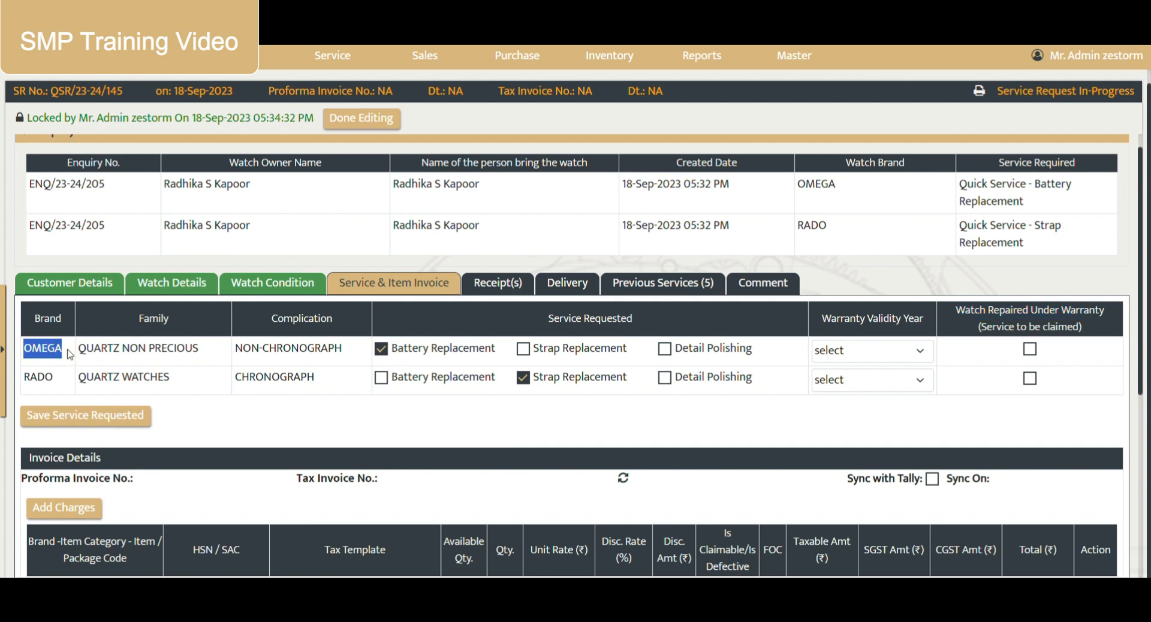
{"action": "left_click", "coordinate": [1034, 352]}
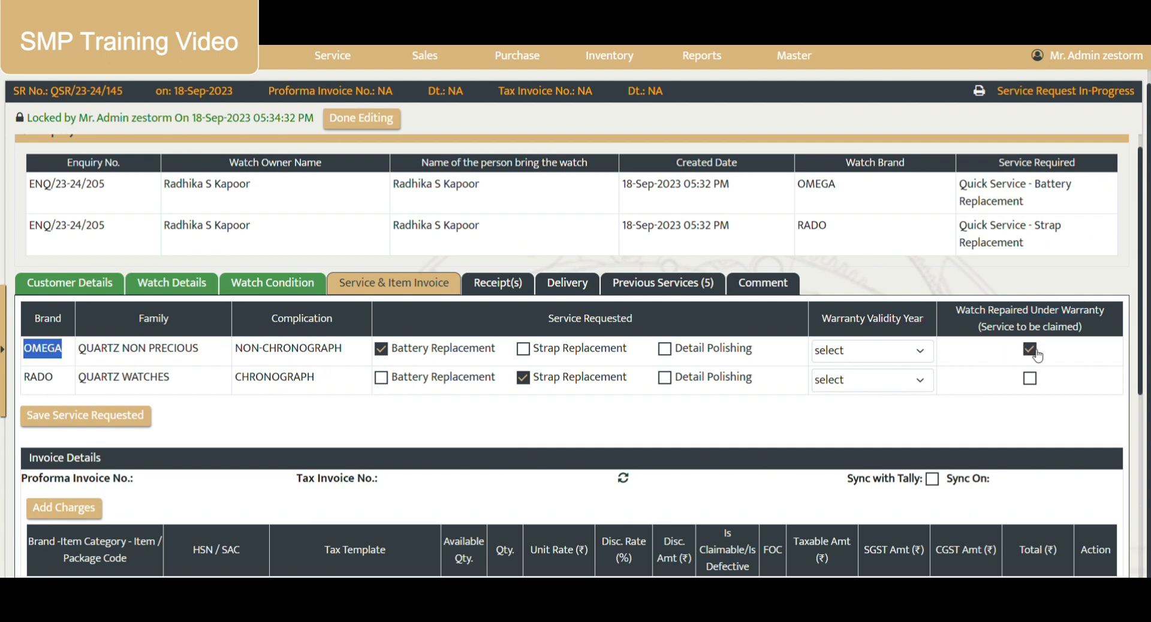
{"action": "left_click", "coordinate": [87, 415]}
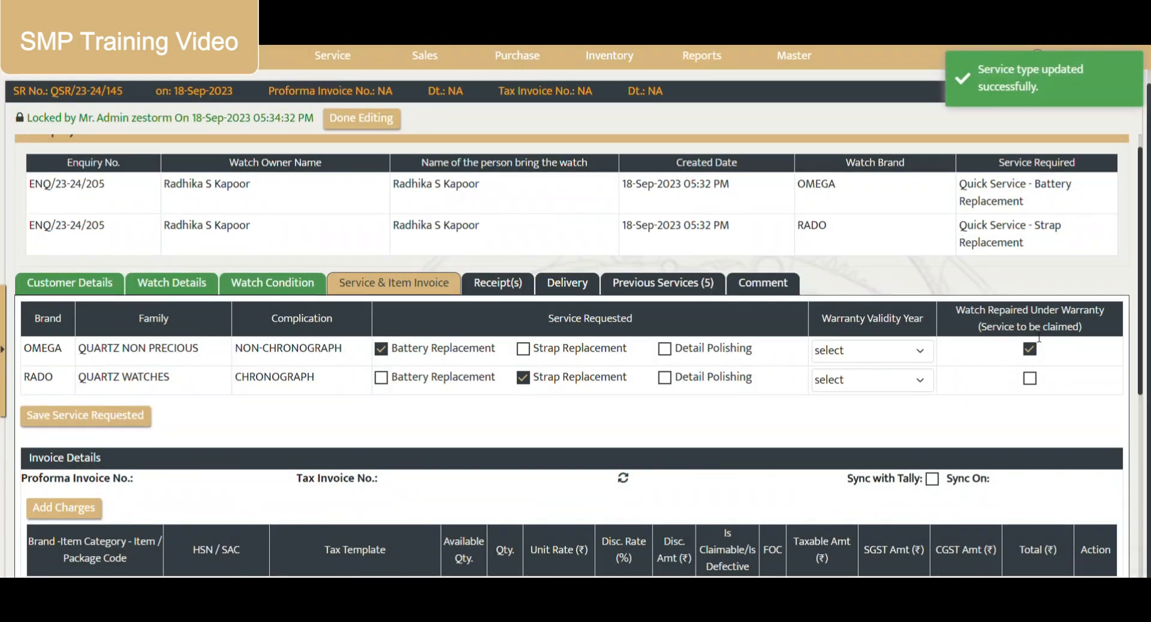
- Flag the OMEGA battery line as claimable/defective and check the Freight Charges line
{"action": "scroll", "coordinate": [724, 398], "scroll_direction": "down", "scroll_amount": 3}
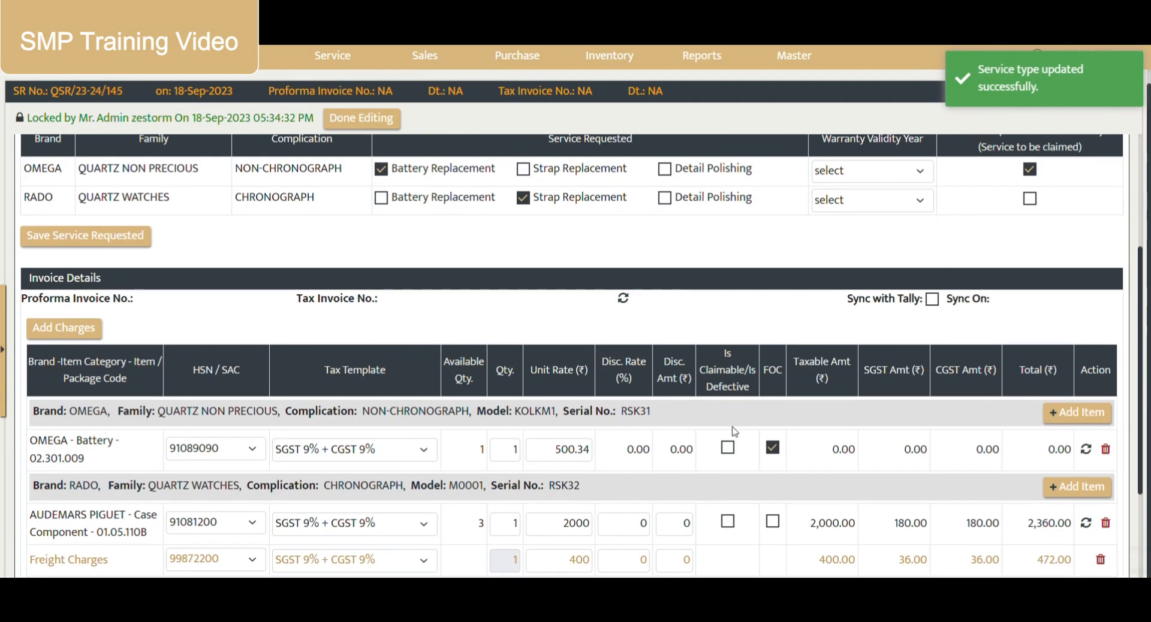
{"action": "left_click", "coordinate": [728, 449]}
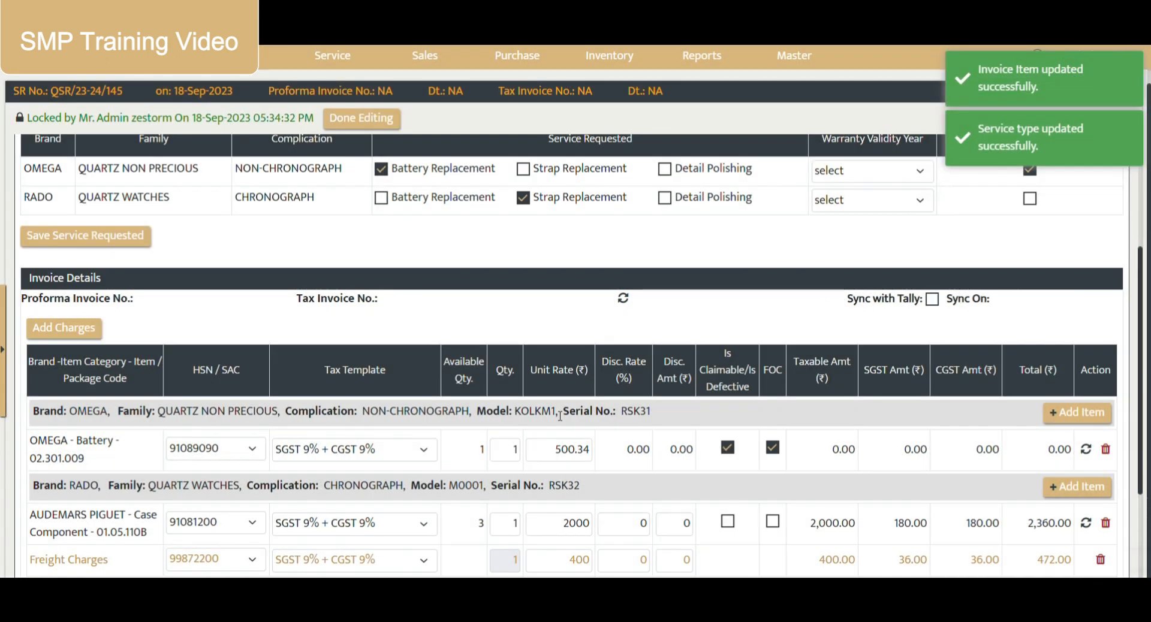
{"action": "scroll", "coordinate": [48, 460], "scroll_direction": "down", "scroll_amount": 3}
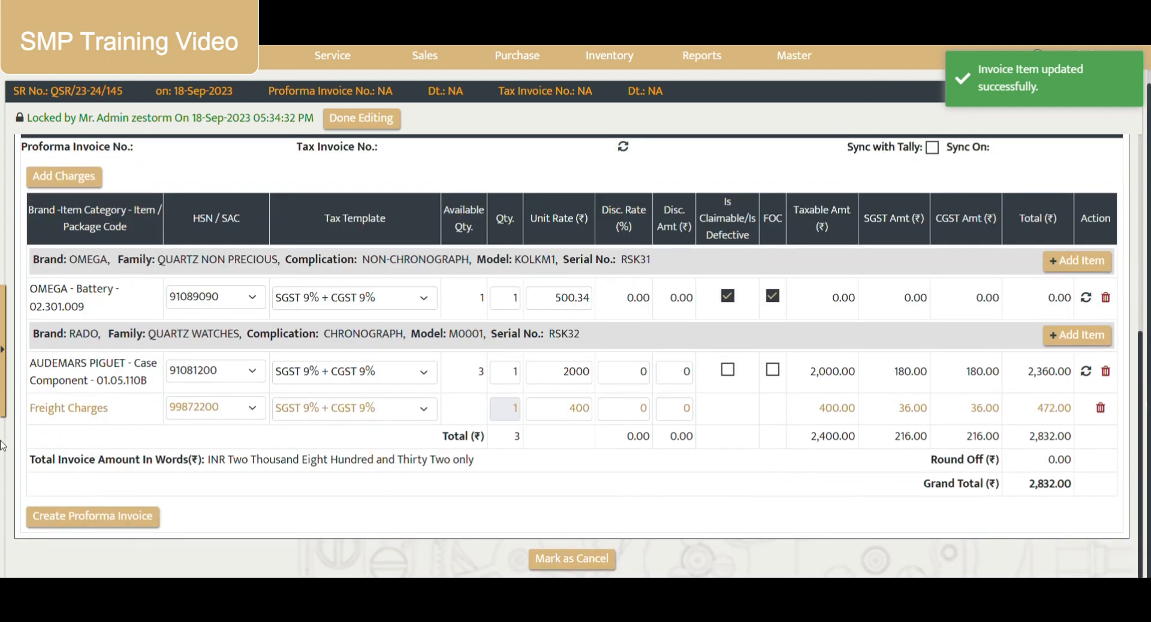
{"action": "double_click", "coordinate": [83, 409]}
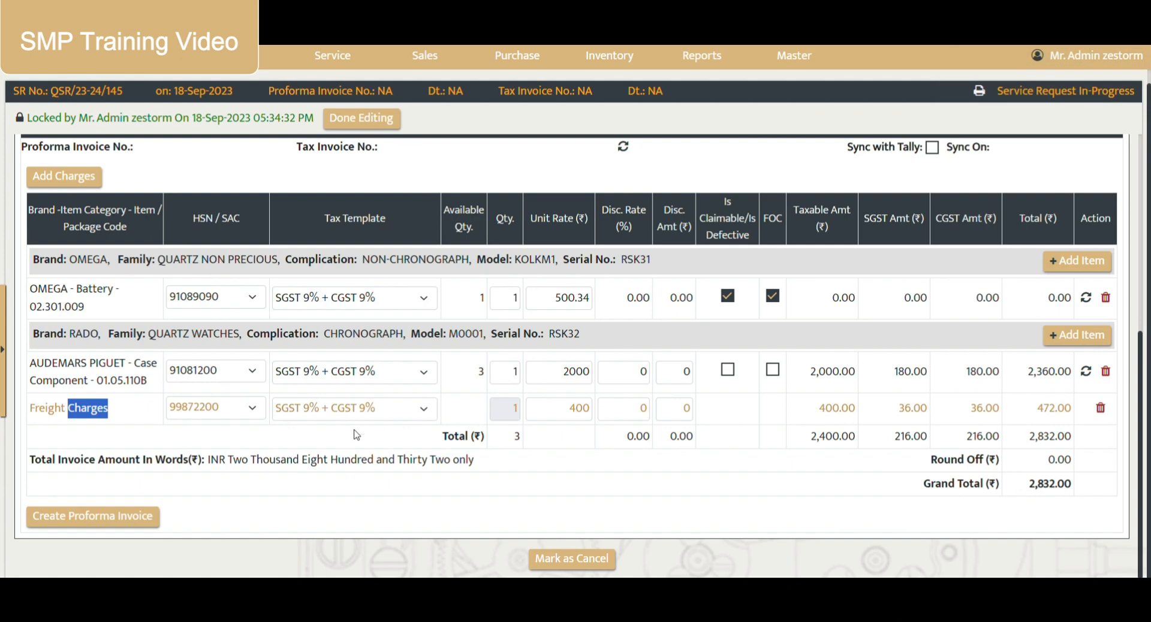
- Check the billing address in the customer details, including the selectable addresses, and return to the service and item invoice details
{"action": "scroll", "coordinate": [396, 447], "scroll_direction": "up", "scroll_amount": 3}
{"action": "scroll", "coordinate": [411, 418], "scroll_direction": "up", "scroll_amount": 3}
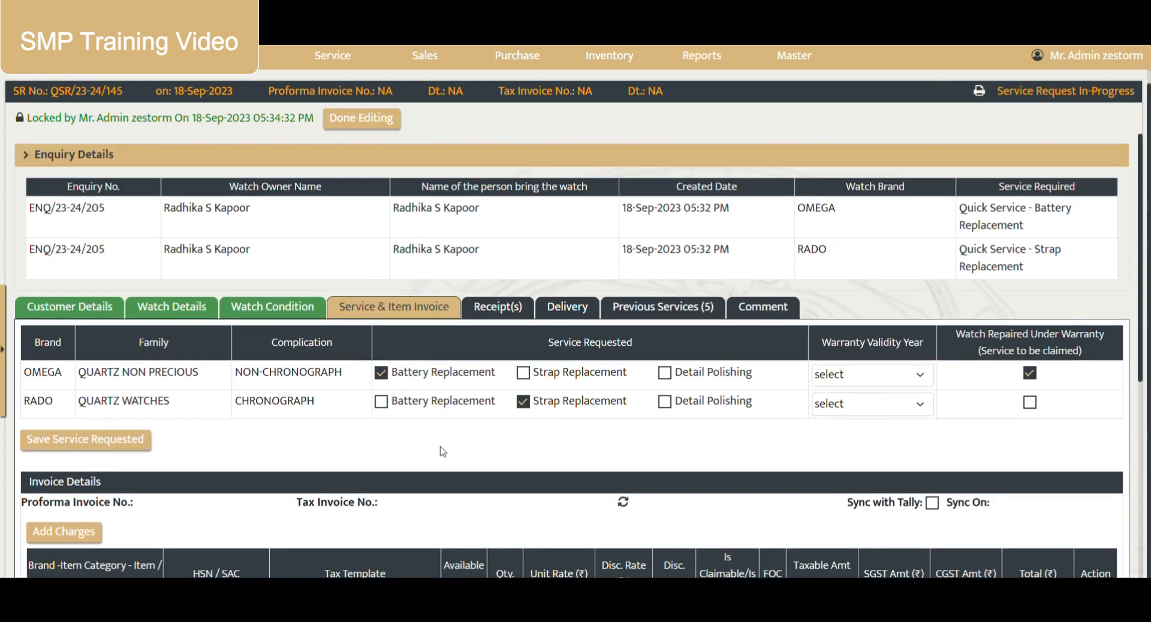
{"action": "scroll", "coordinate": [442, 452], "scroll_direction": "down", "scroll_amount": 1}
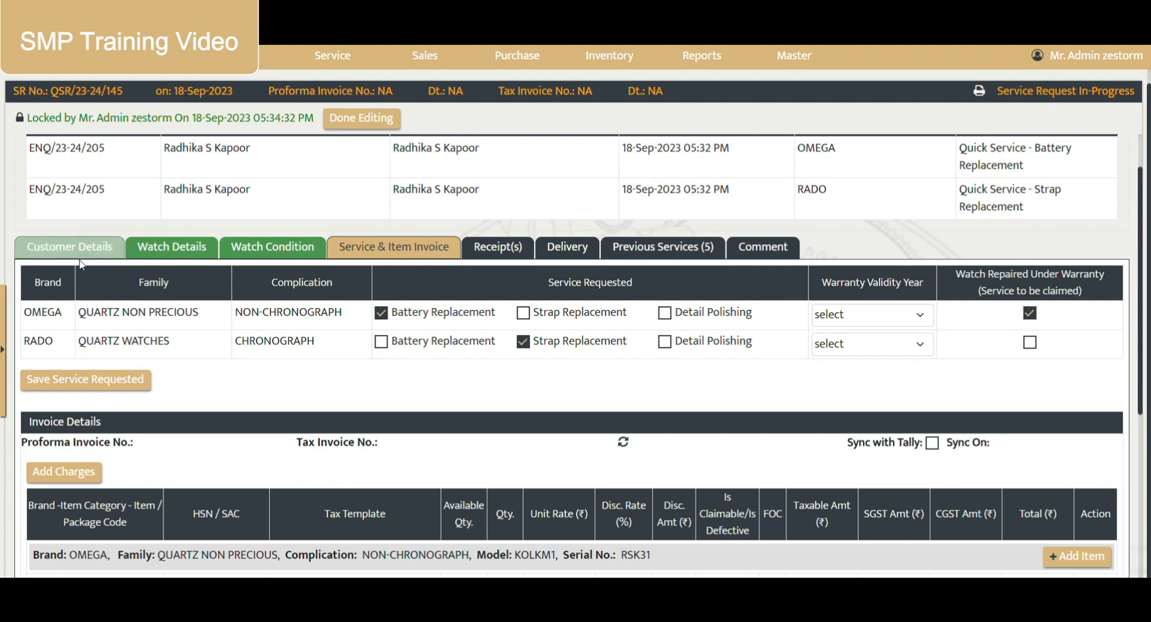
{"action": "left_click", "coordinate": [69, 247]}
{"action": "left_click_drag", "start_coordinate": [410, 469], "coordinate": [520, 479]}
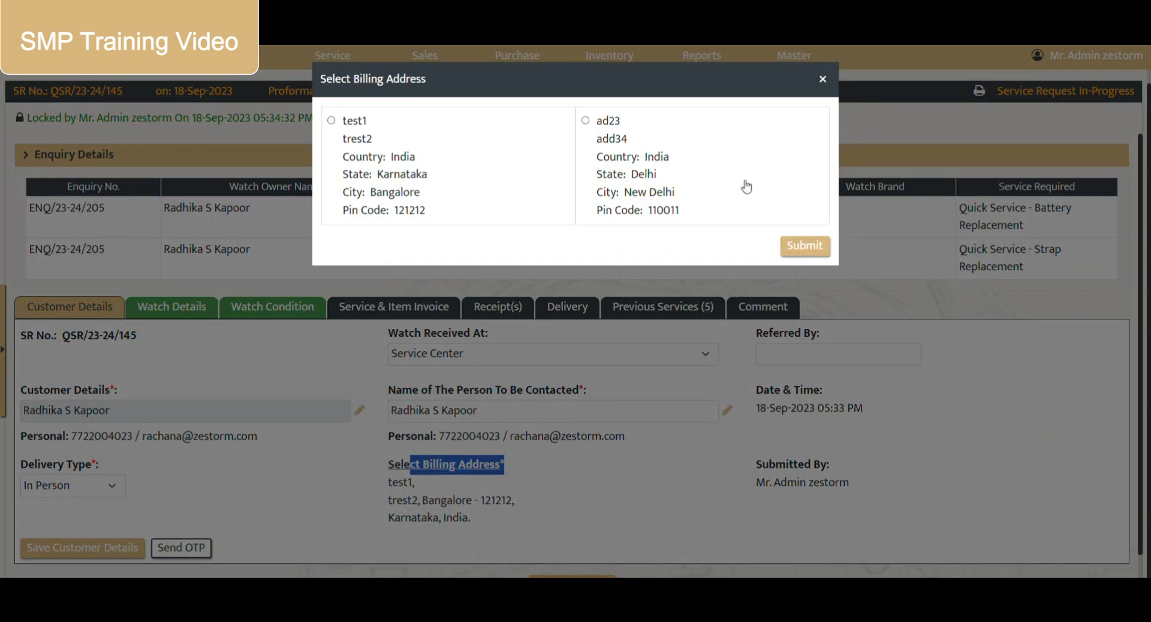
{"action": "left_click", "coordinate": [822, 79]}
{"action": "left_click_drag", "start_coordinate": [434, 500], "coordinate": [437, 516]}
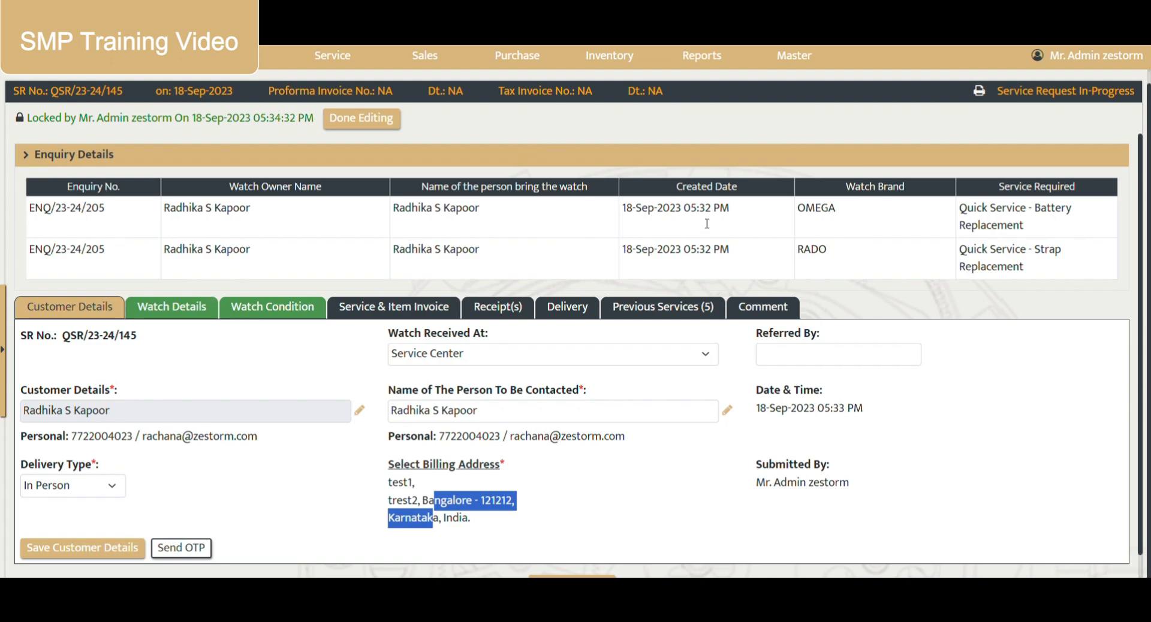
{"action": "left_click", "coordinate": [423, 312]}
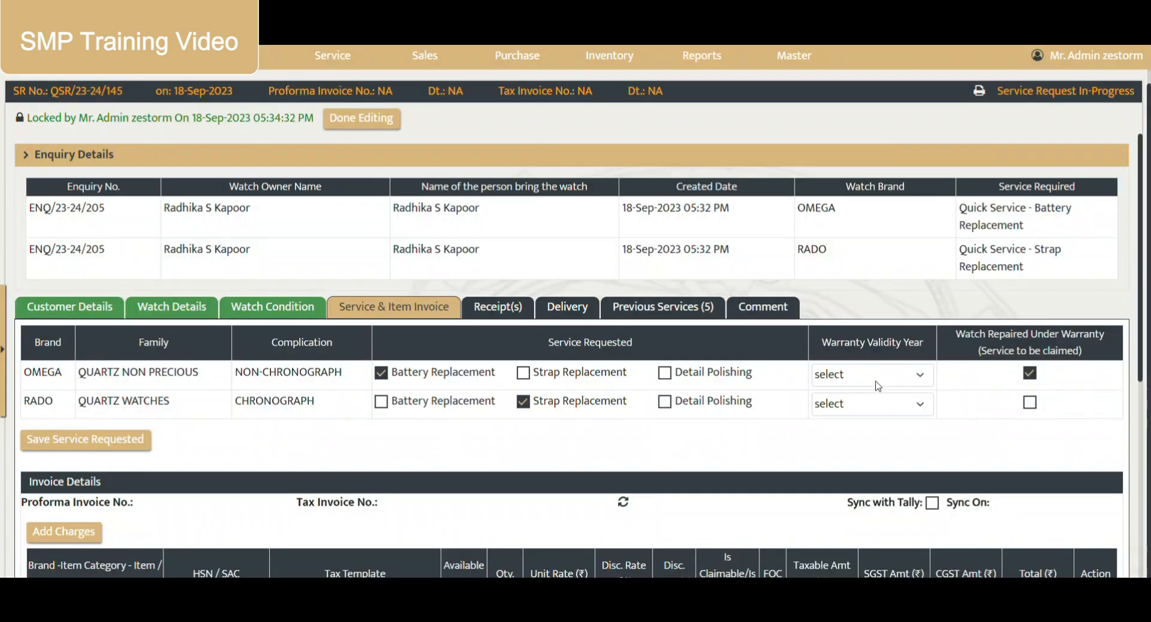
- Check the SGST and CGST amount columns in the invoice details and the watch owner's name in the enquiry
{"action": "scroll", "coordinate": [877, 387], "scroll_direction": "down", "scroll_amount": 5}
{"action": "left_click_drag", "start_coordinate": [864, 276], "coordinate": [995, 281]}
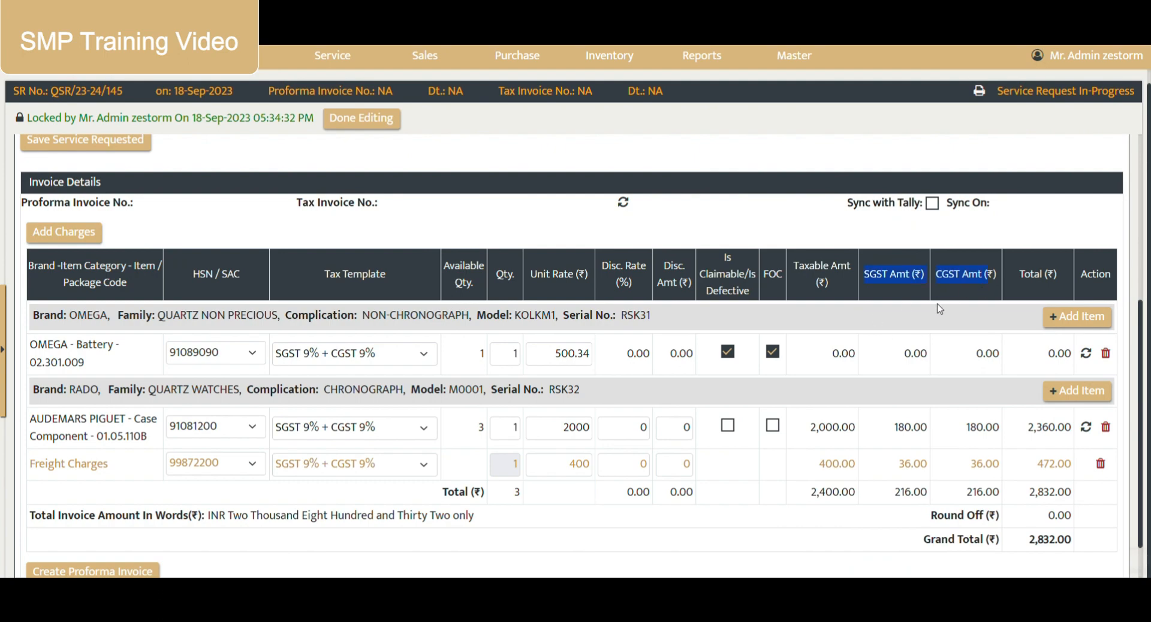
{"action": "scroll", "coordinate": [390, 575], "scroll_direction": "up", "scroll_amount": 5}
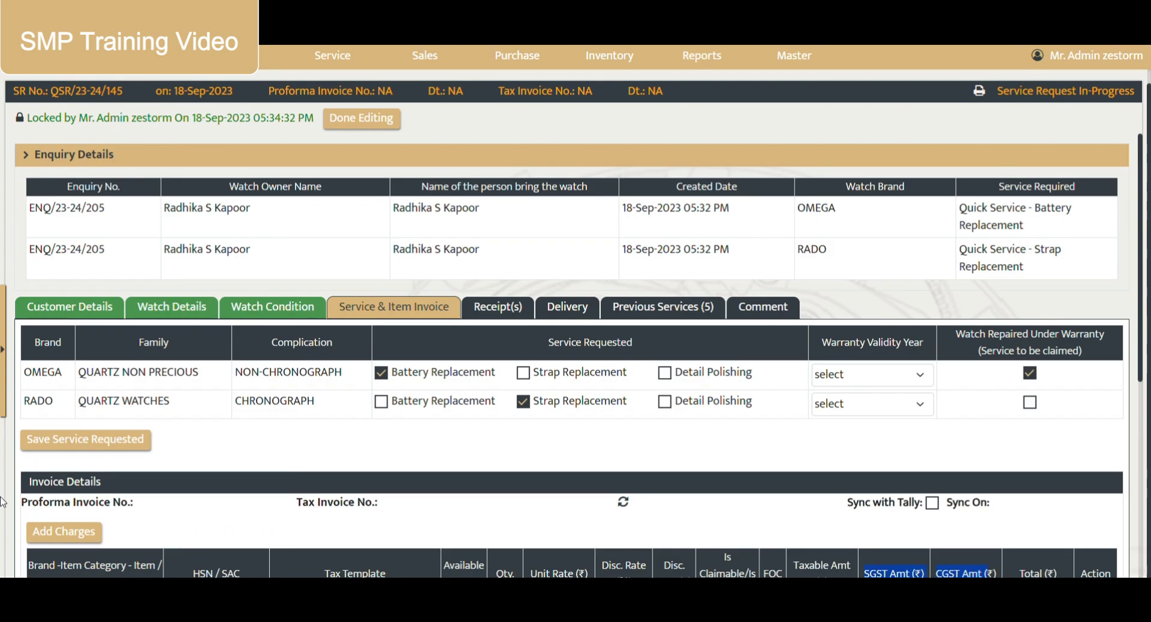
{"action": "left_click_drag", "start_coordinate": [164, 208], "coordinate": [259, 209]}
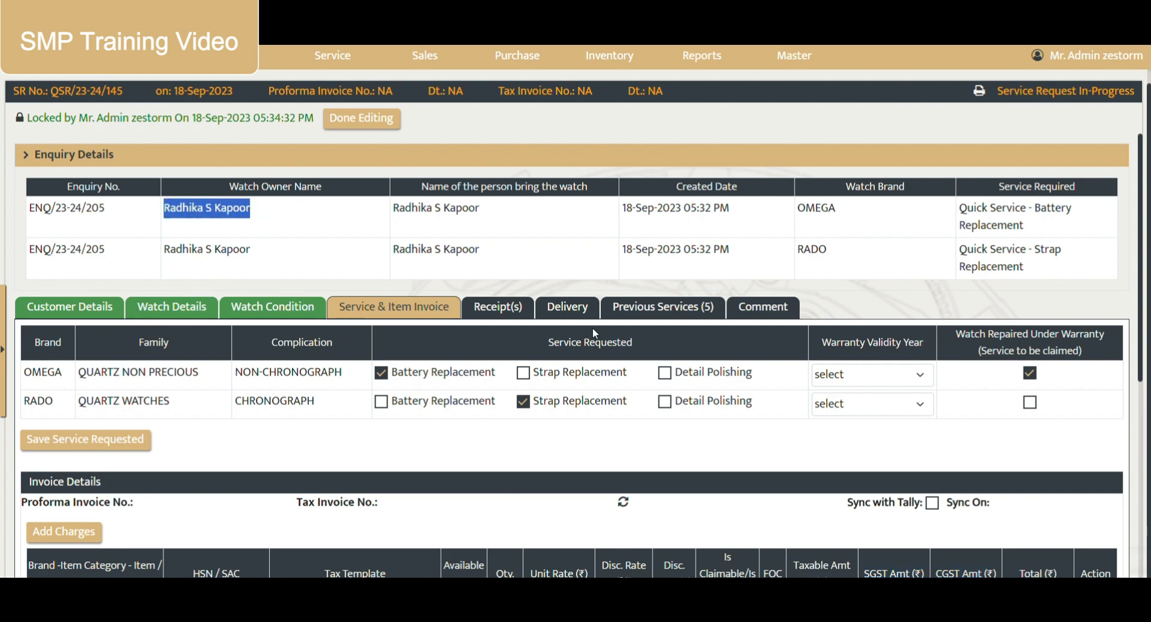
{"action": "scroll", "coordinate": [577, 337], "scroll_direction": "down", "scroll_amount": 5}
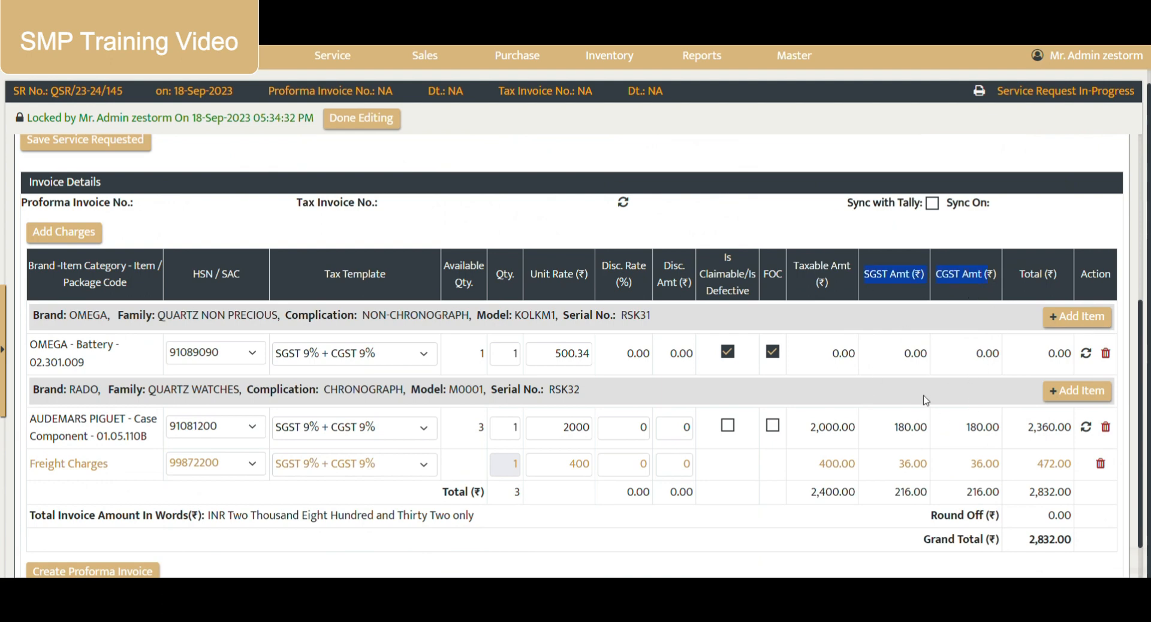
{"action": "scroll", "coordinate": [72, 210], "scroll_direction": "up", "scroll_amount": 1}
{"action": "scroll", "coordinate": [76, 227], "scroll_direction": "up", "scroll_amount": 2}
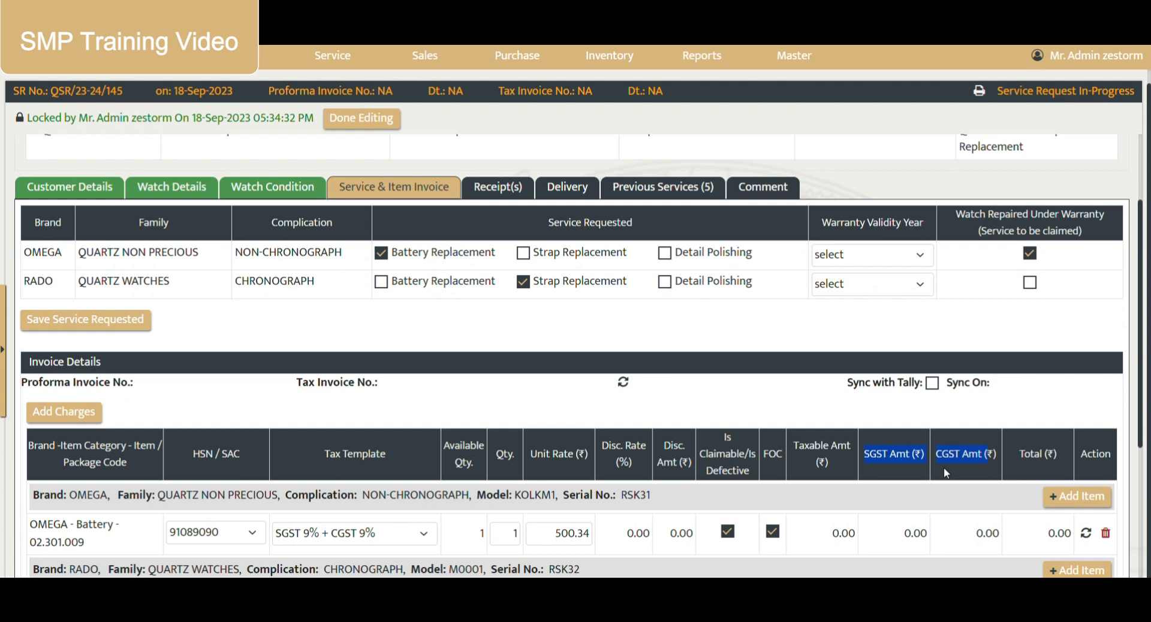
- In the customer details, set the delivery type to Courier, make the shipping address the same as the billing address, and save
{"action": "left_click", "coordinate": [69, 186]}
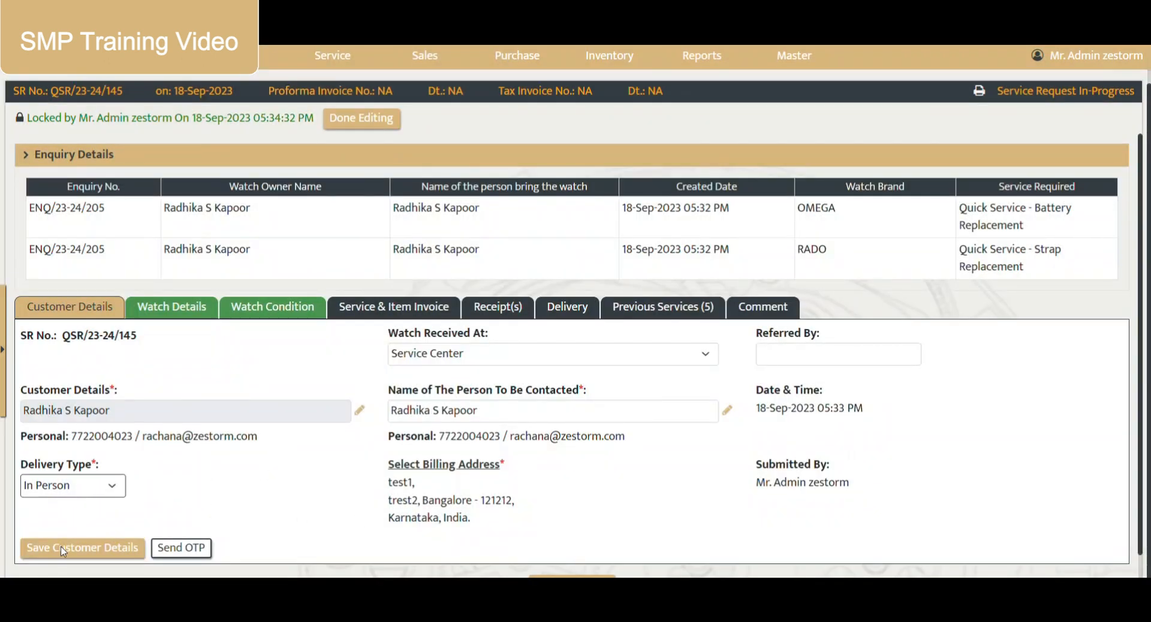
{"action": "left_click", "coordinate": [43, 554]}
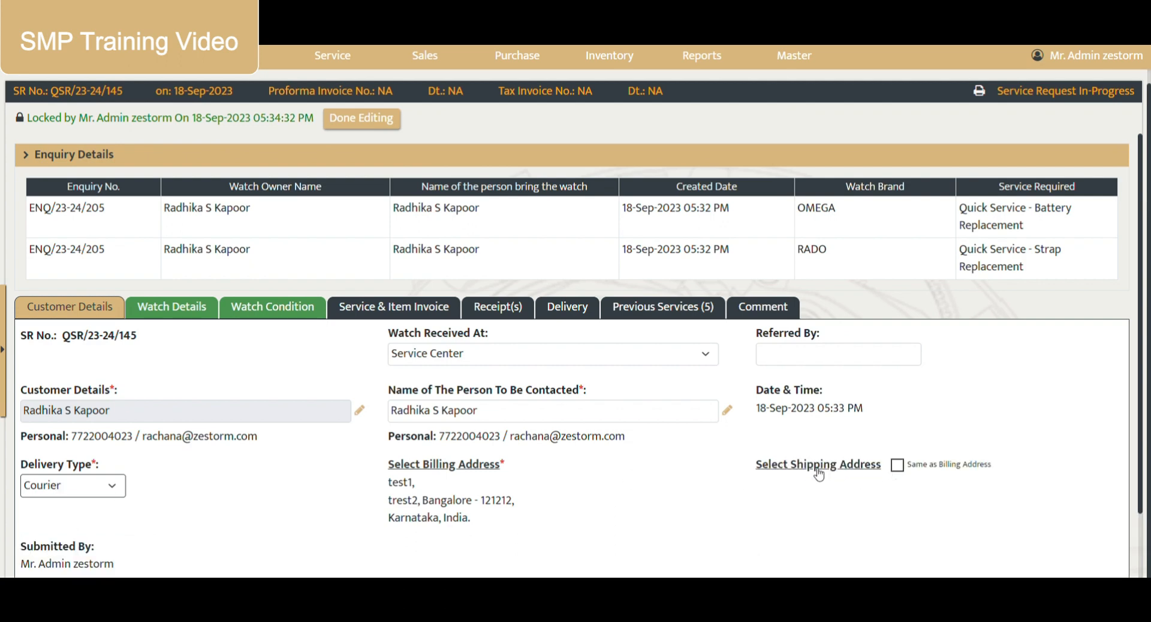
{"action": "left_click", "coordinate": [900, 469]}
{"action": "left_click", "coordinate": [896, 466]}
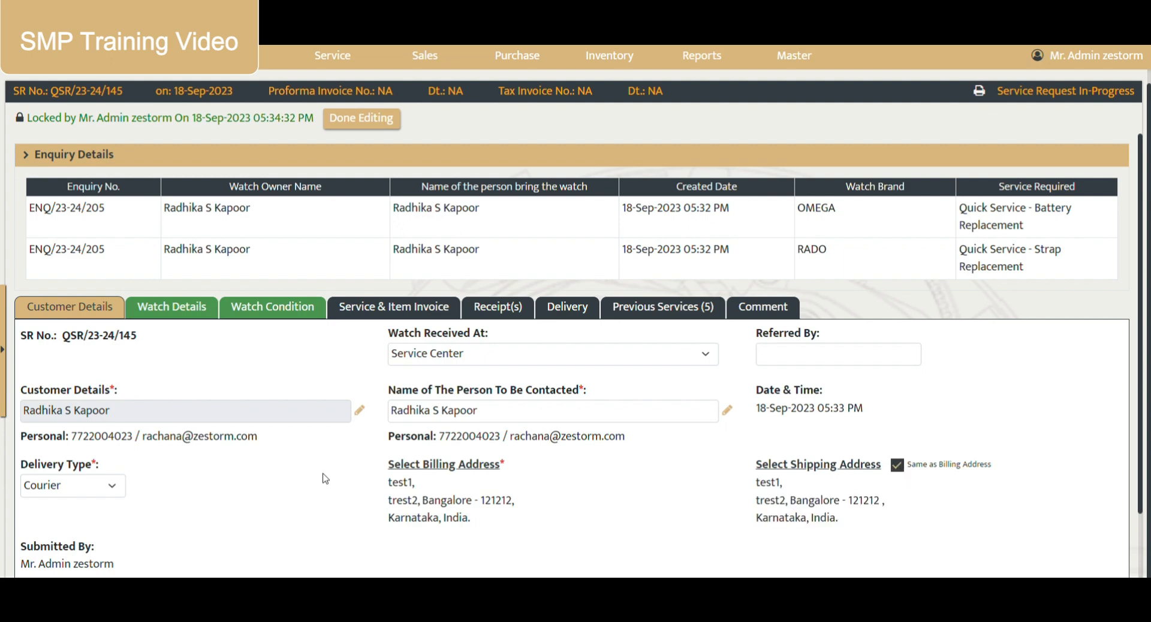
{"action": "scroll", "coordinate": [101, 460], "scroll_direction": "down", "scroll_amount": 1}
{"action": "left_click", "coordinate": [90, 528]}
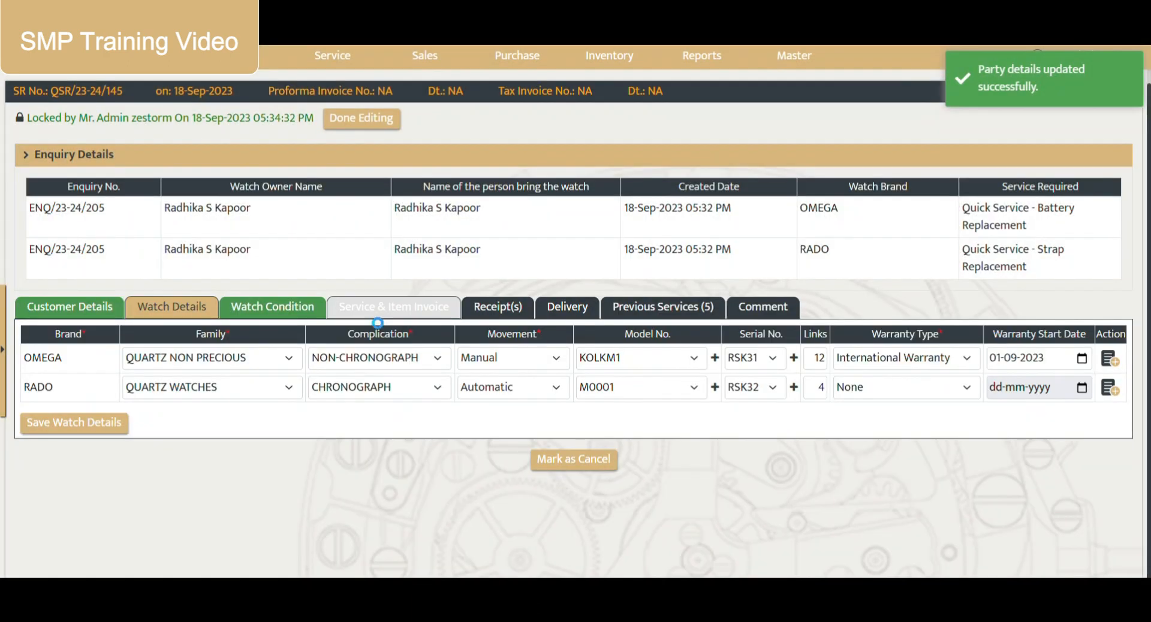
- Check the IGST tax on the service and item invoice lines, and create the proforma invoice
{"action": "left_click", "coordinate": [377, 308]}
{"action": "scroll", "coordinate": [437, 358], "scroll_direction": "down", "scroll_amount": 4}
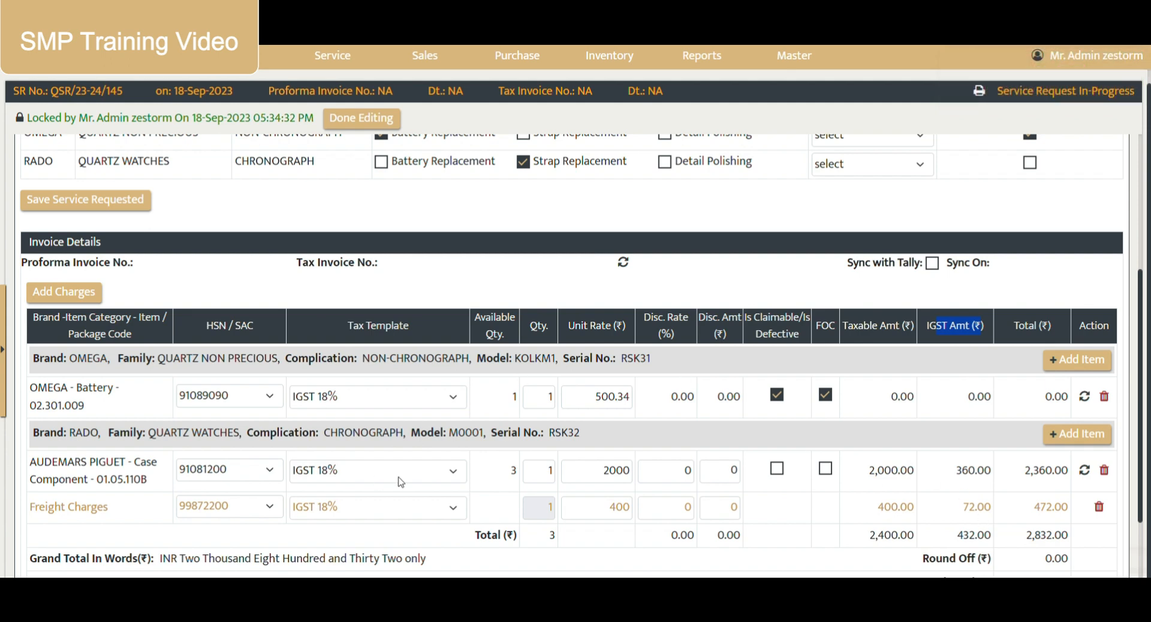
{"action": "scroll", "coordinate": [360, 462], "scroll_direction": "down", "scroll_amount": 2}
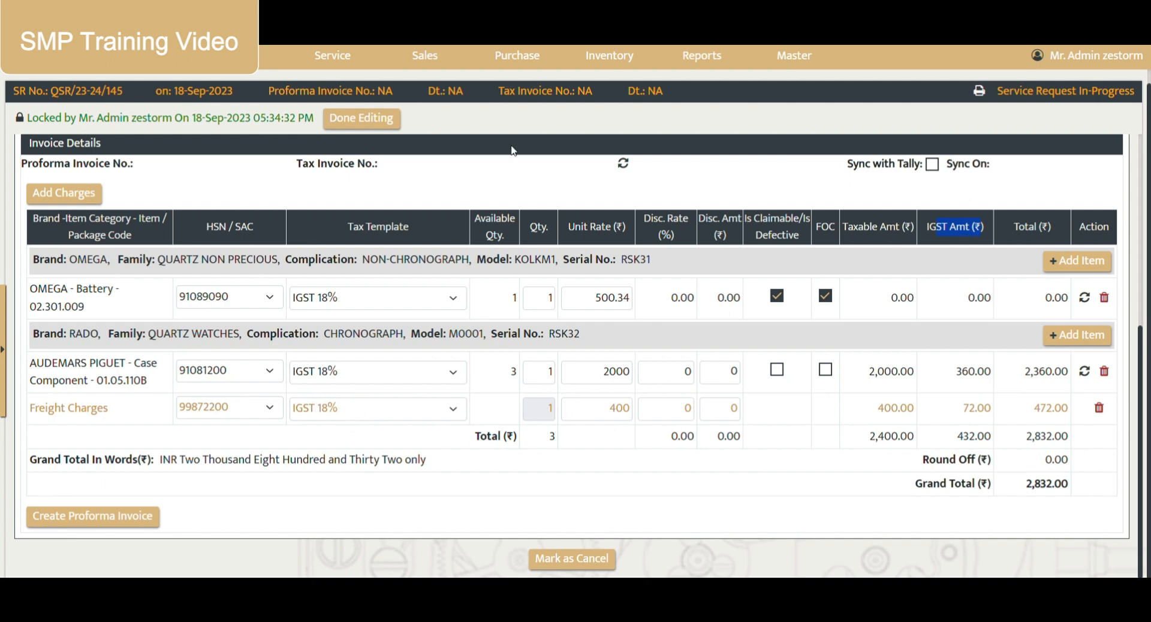
{"action": "left_click", "coordinate": [132, 524]}
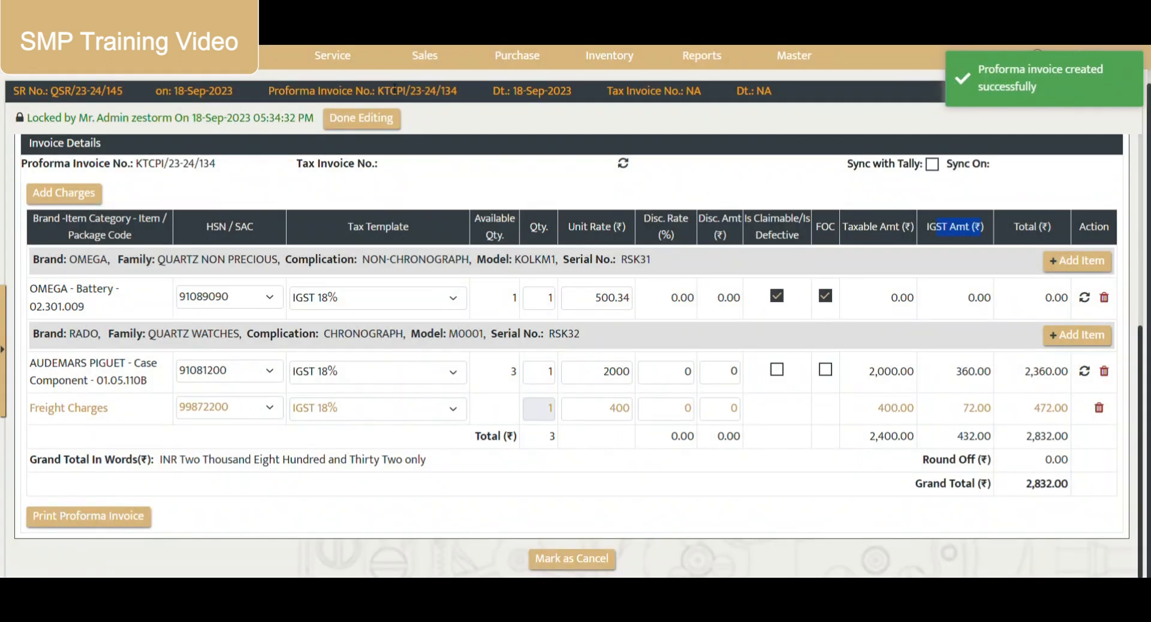
- Check the new proforma invoice's number and date in the service request header
{"action": "left_click_drag", "start_coordinate": [385, 91], "coordinate": [462, 94]}
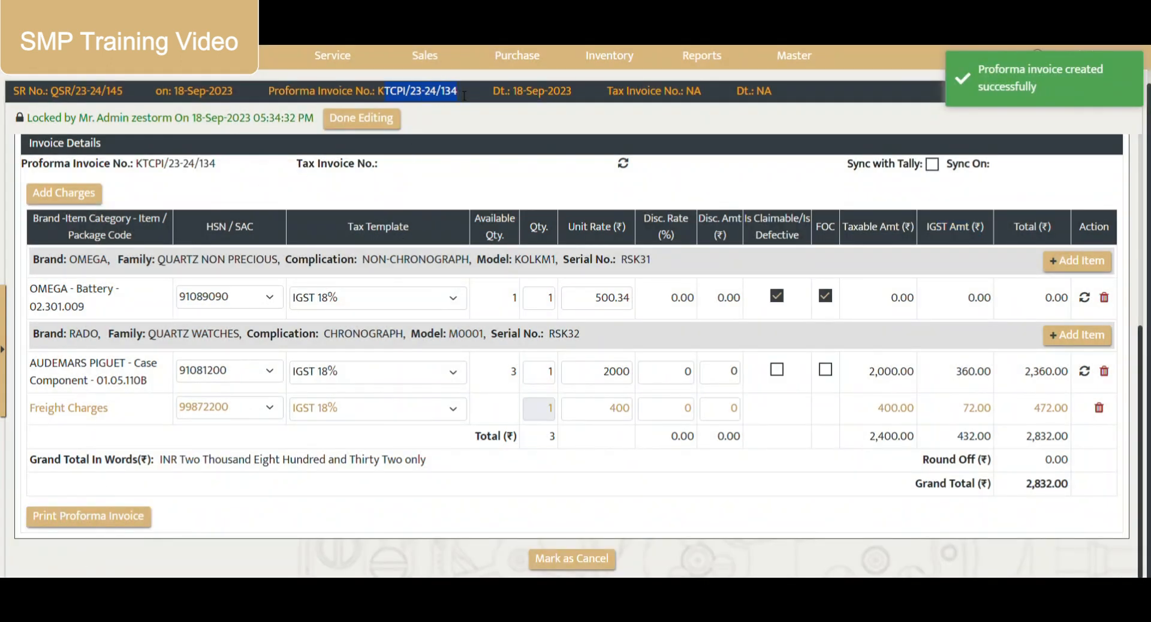
{"action": "left_click_drag", "start_coordinate": [502, 91], "coordinate": [565, 99]}
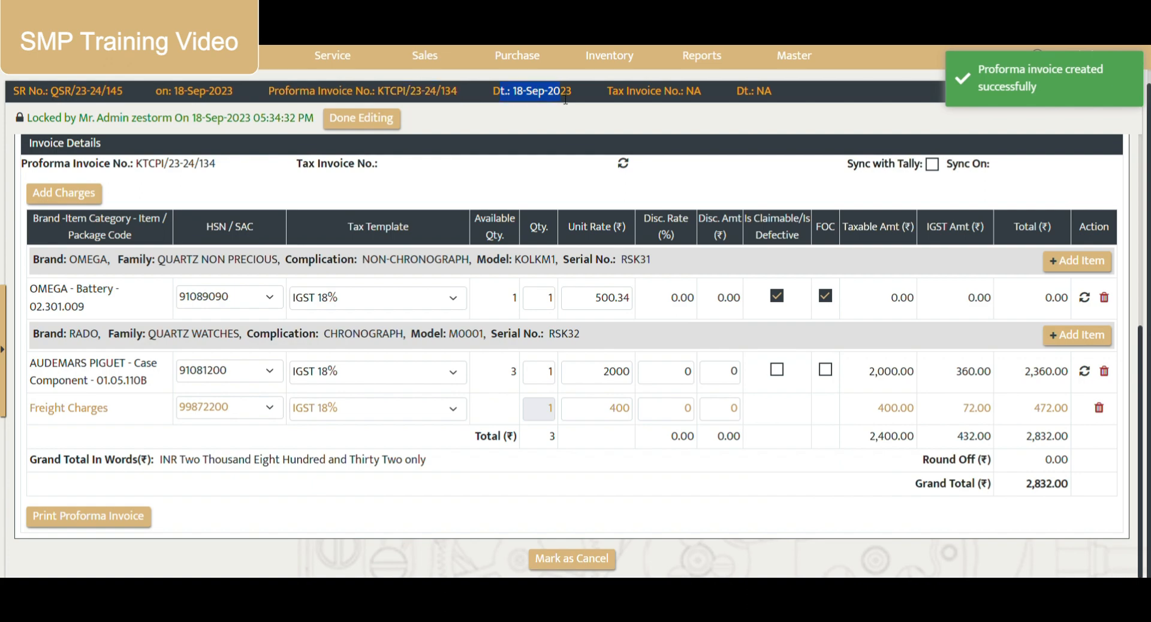
{"action": "scroll", "coordinate": [528, 385], "scroll_direction": "up", "scroll_amount": 5}
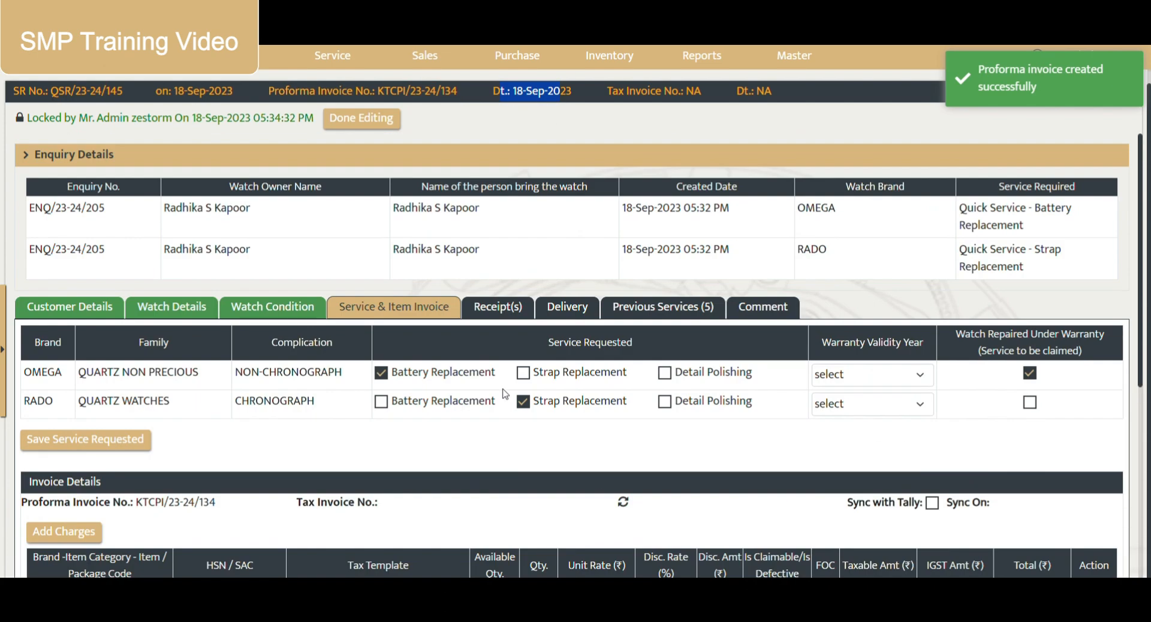
- Review the service request's receipt summary and start a new receipt
{"action": "left_click", "coordinate": [497, 307]}
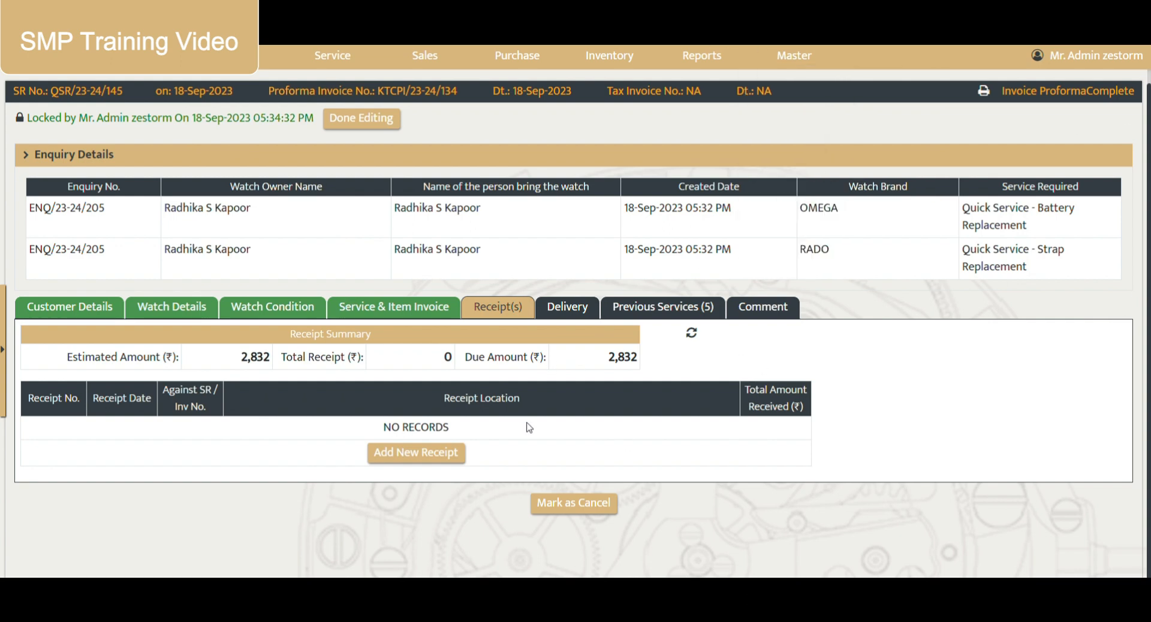
{"action": "left_click", "coordinate": [510, 306]}
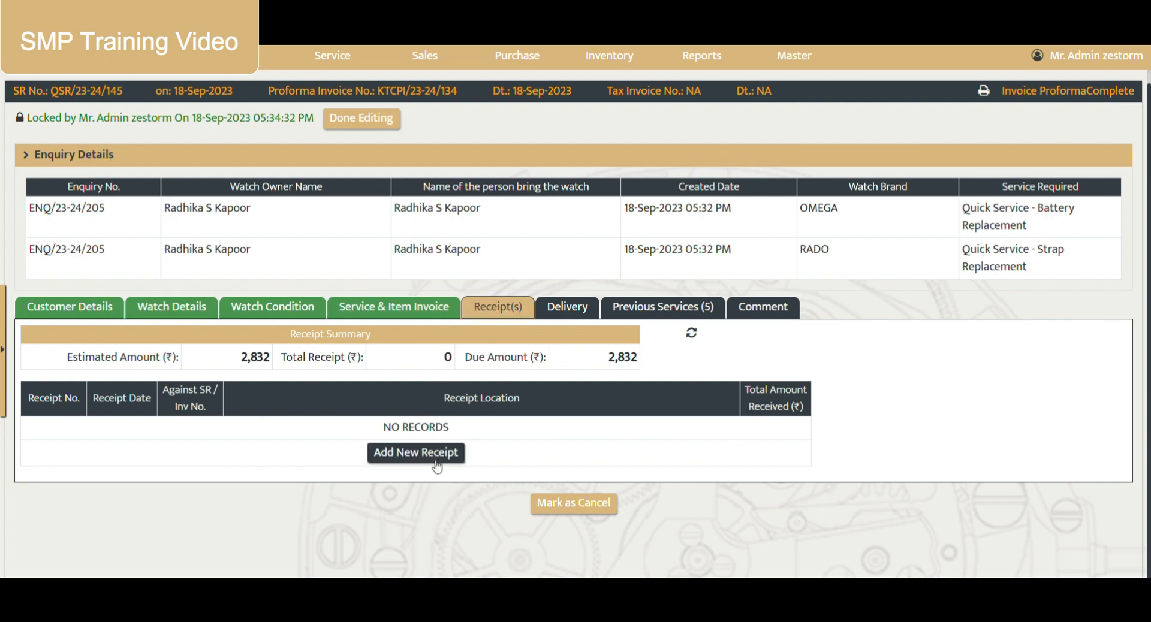
{"action": "left_click", "coordinate": [417, 453]}
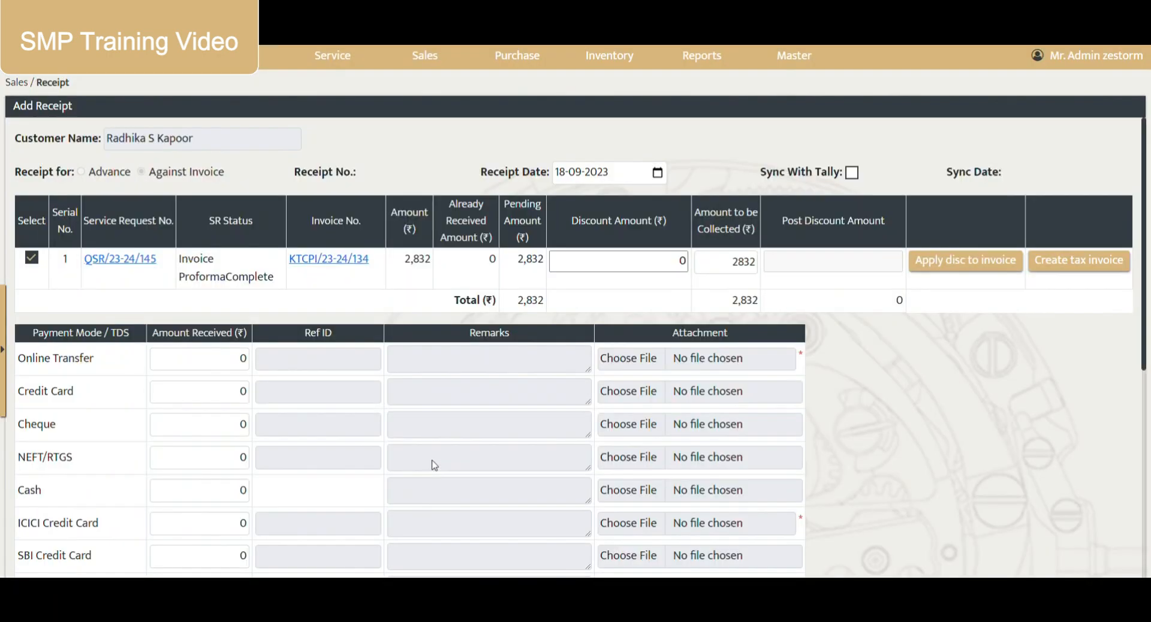
- Check the receipt's customer name, Against Invoice type and discount amount, and consult the request's service and item invoice
{"action": "left_click_drag", "start_coordinate": [199, 139], "coordinate": [107, 139]}
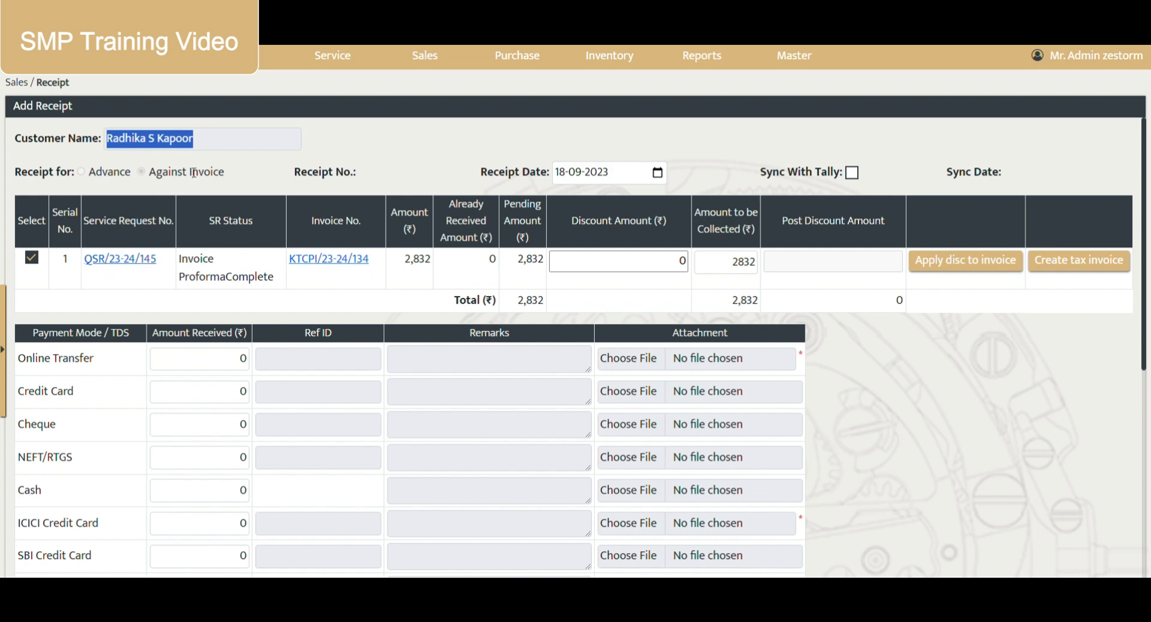
{"action": "double_click", "coordinate": [250, 287]}
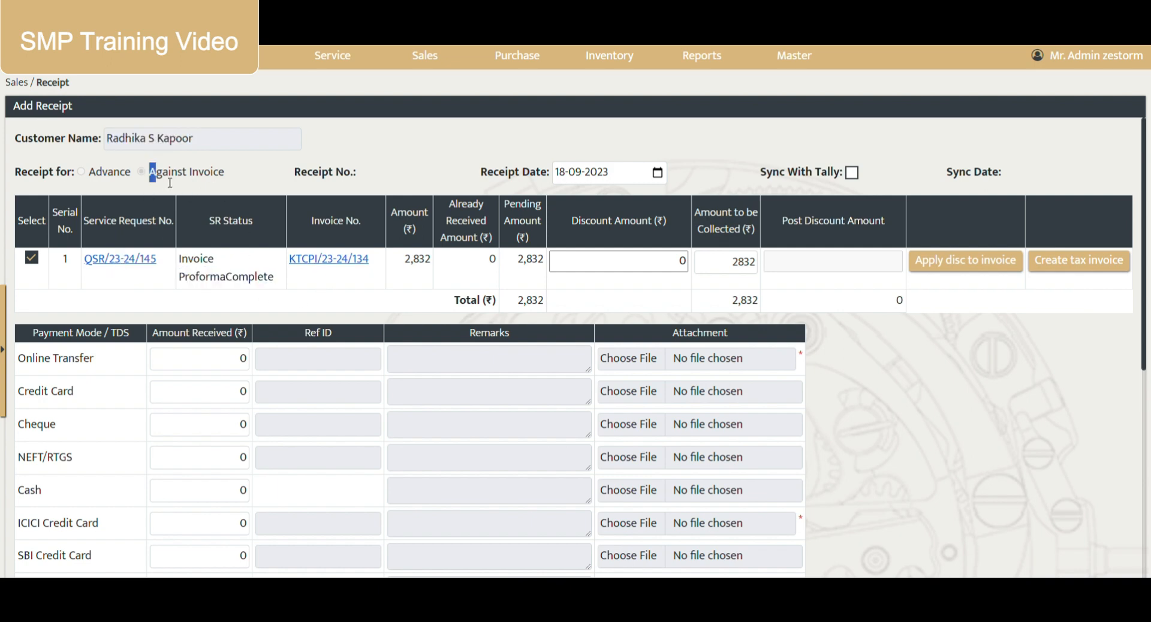
{"action": "left_click_drag", "start_coordinate": [147, 172], "coordinate": [243, 180]}
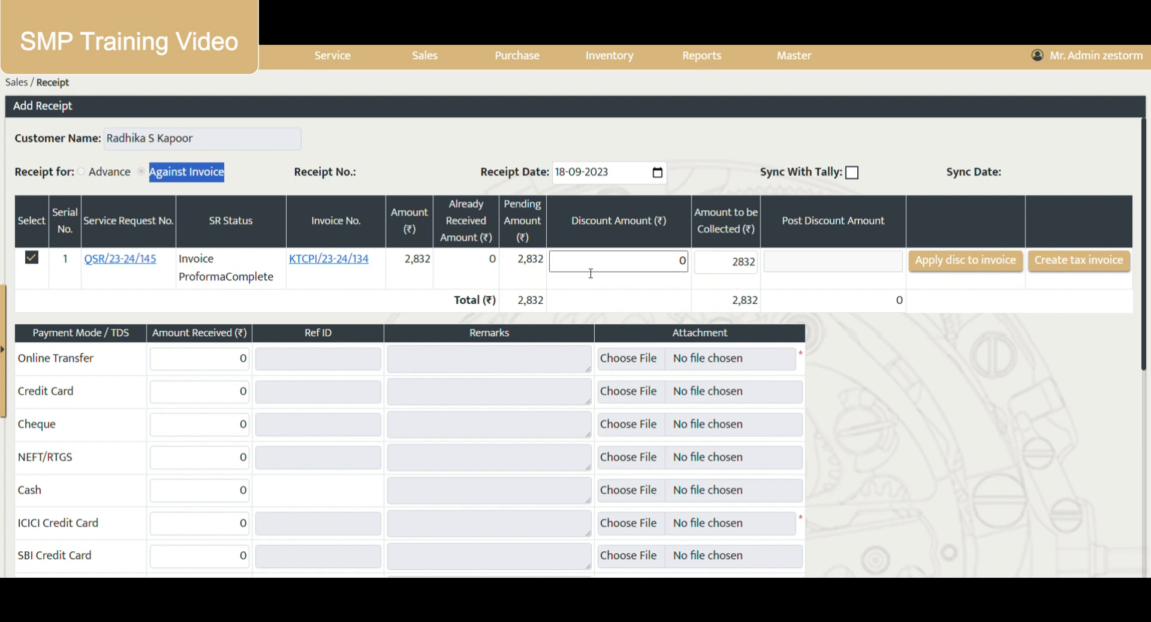
{"action": "left_click", "coordinate": [632, 271]}
{"action": "left_click_drag", "start_coordinate": [678, 264], "coordinate": [730, 266]}
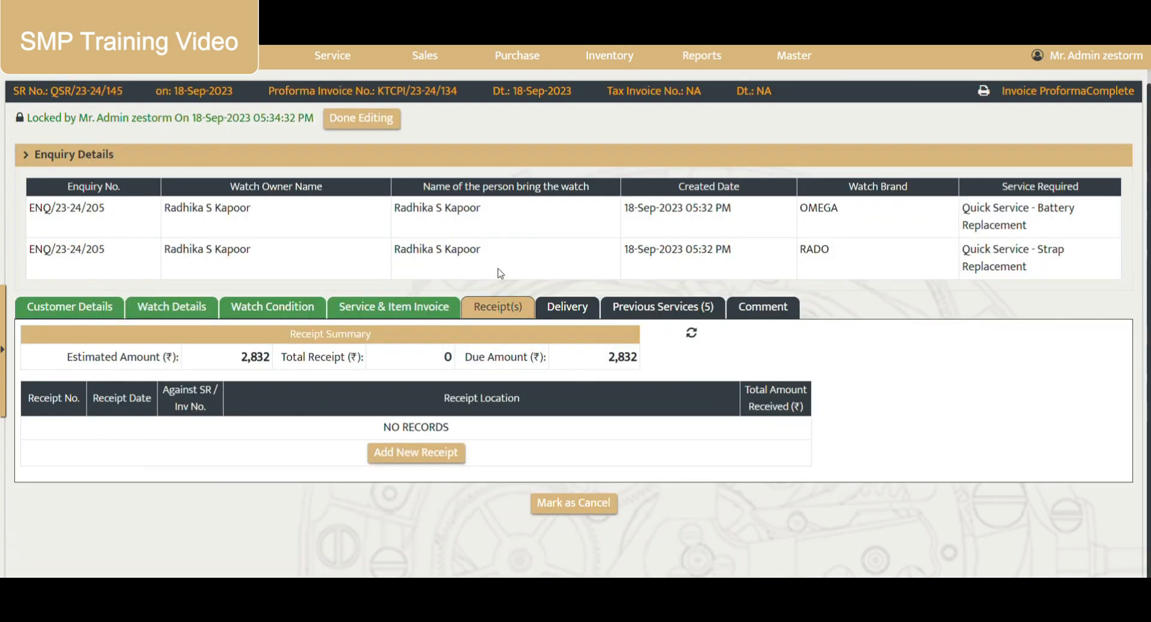
{"action": "left_click", "coordinate": [419, 309]}
{"action": "scroll", "coordinate": [273, 513], "scroll_direction": "down", "scroll_amount": 5}
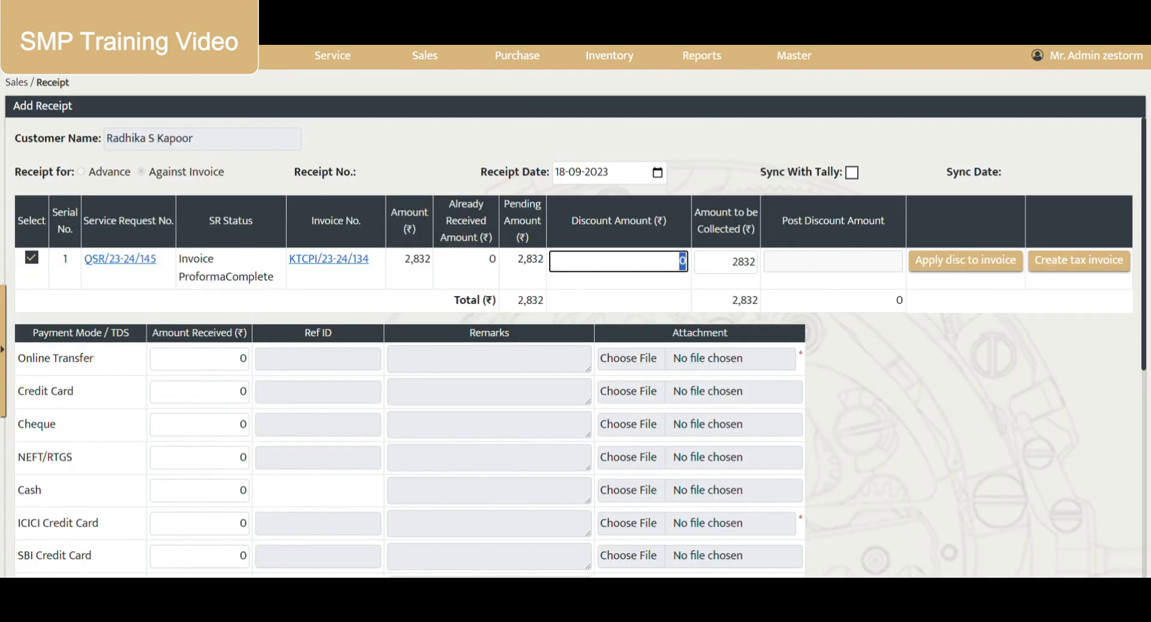
- Check the receipt's amount to be collected and discount amount, and view the payment modes
{"action": "left_click", "coordinate": [746, 265]}
{"action": "double_click", "coordinate": [745, 266]}
{"action": "left_click", "coordinate": [537, 245]}
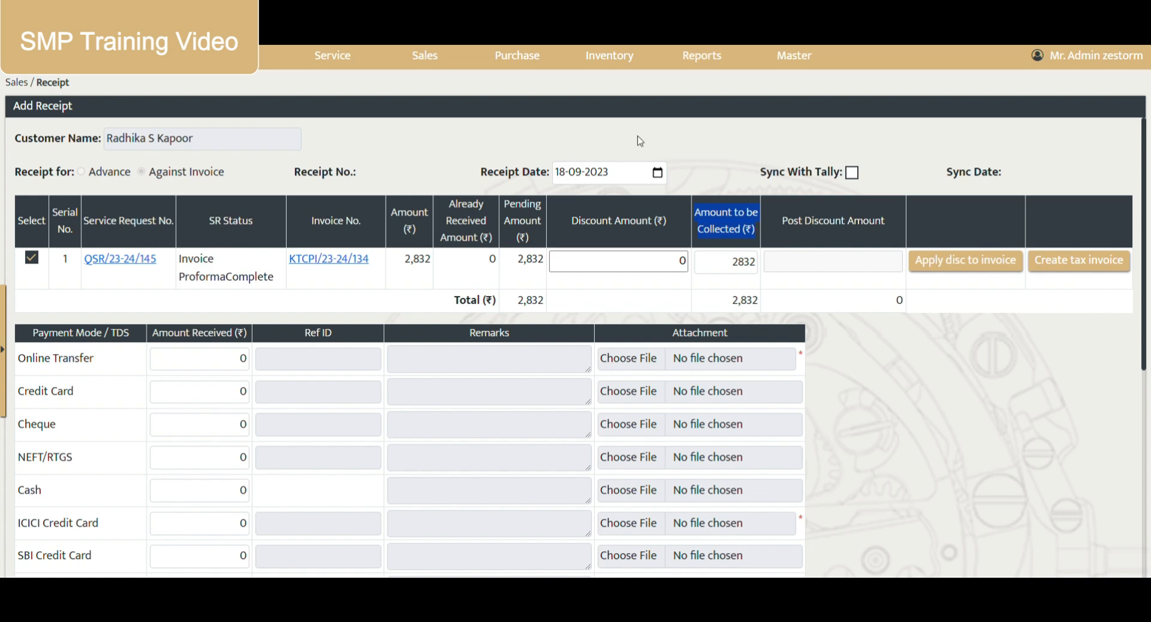
{"action": "left_click", "coordinate": [648, 270]}
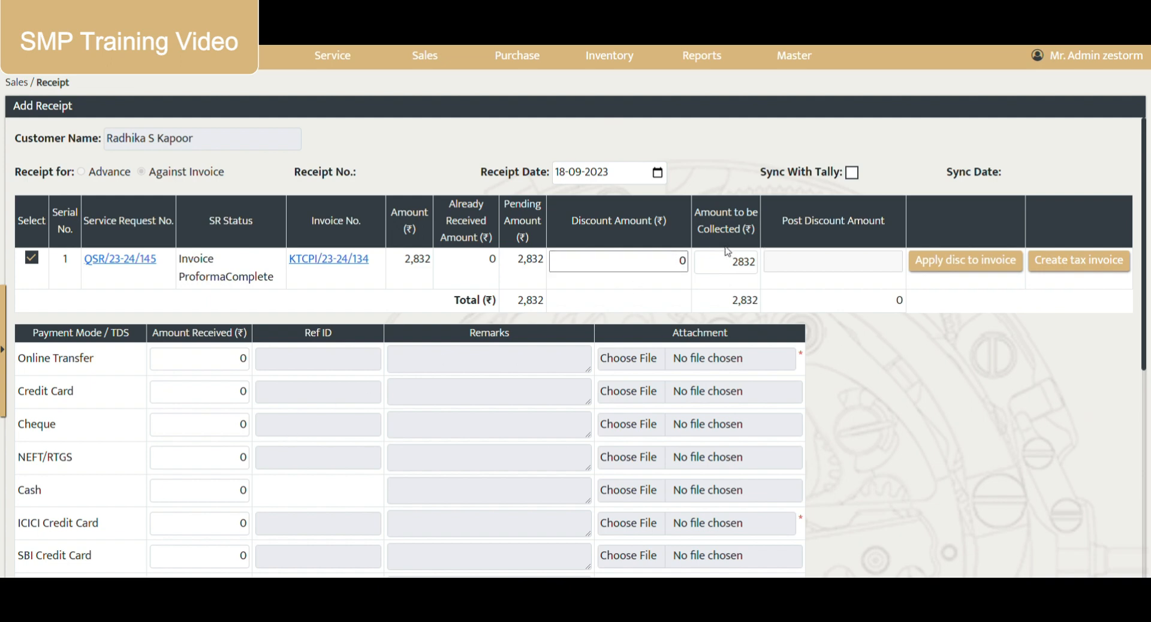
{"action": "key", "text": "Tab"}
{"action": "scroll", "coordinate": [78, 465], "scroll_direction": "down", "scroll_amount": 1}
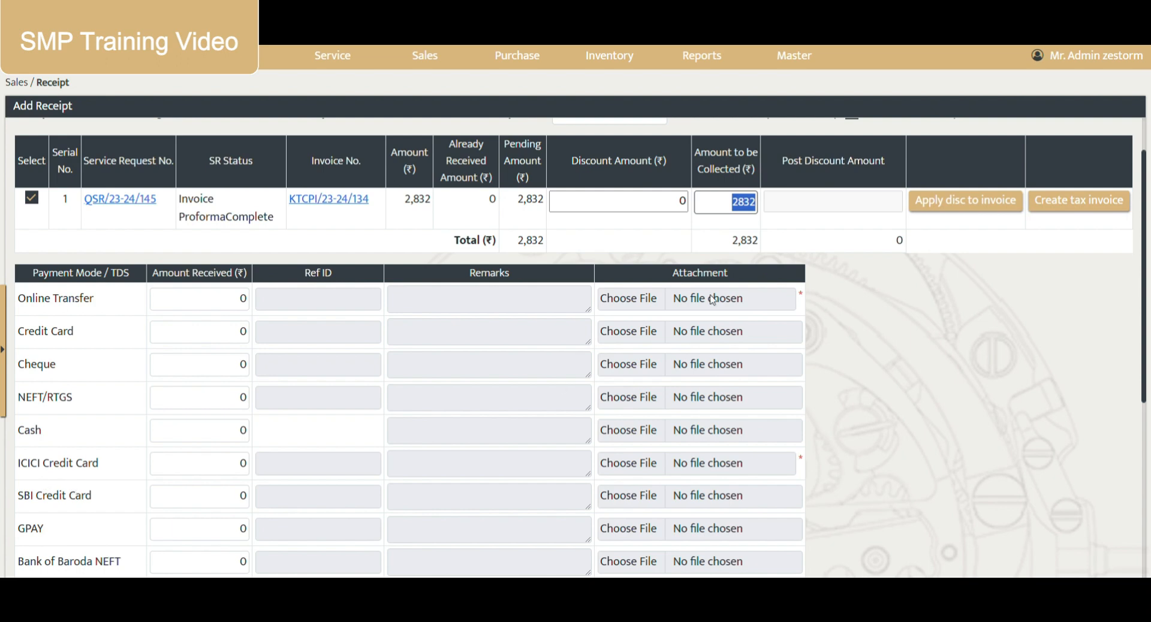
- Enter the amounts received as 2000 by NEFT/RTGS and 832 in cash
{"action": "left_click", "coordinate": [234, 404]}
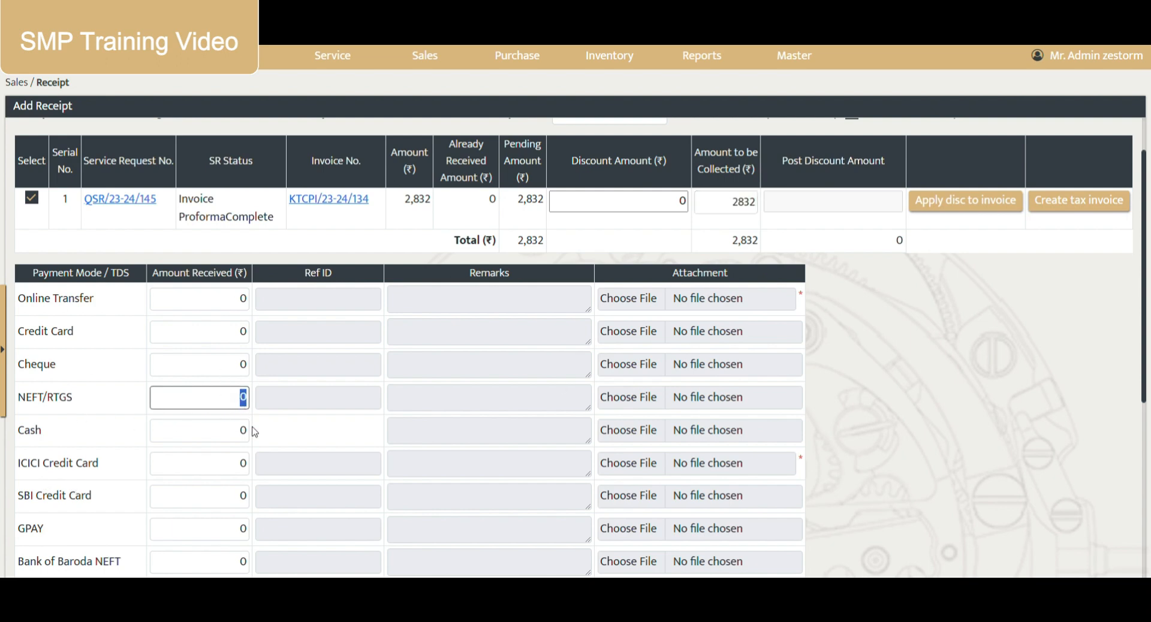
{"action": "type", "text": "200"}
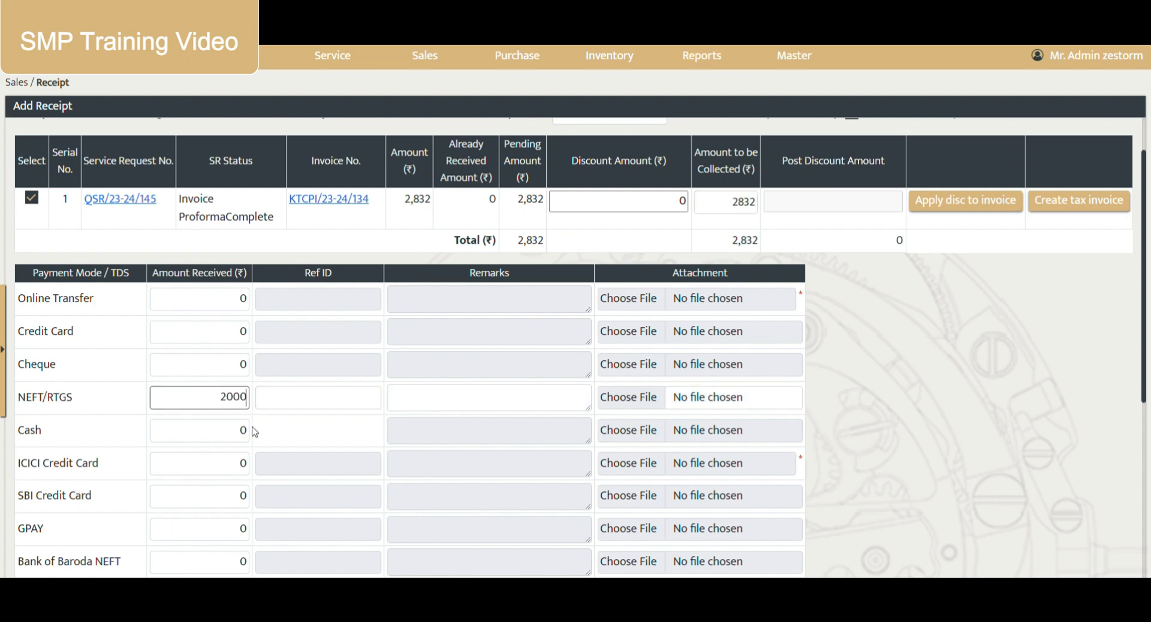
{"action": "type", "text": "0"}
{"action": "left_click", "coordinate": [223, 427]}
{"action": "type", "text": "832"}
{"action": "key", "text": "Tab"}
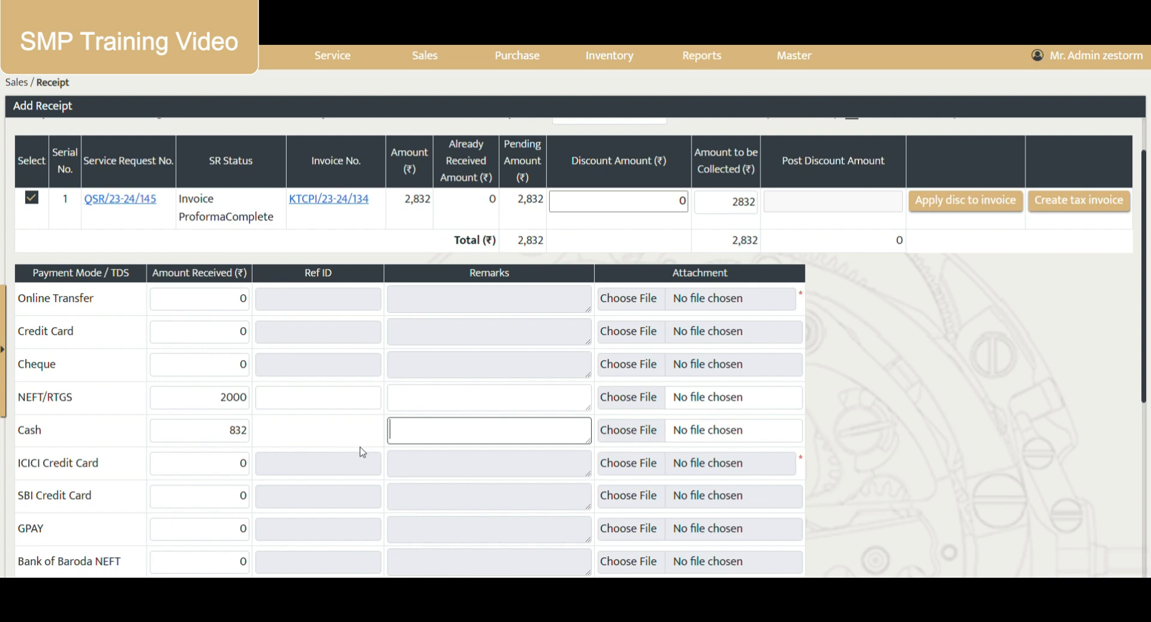
- Clear the NEFT/RTGS amount and enter 2000 as received by ICICI Credit Card instead
{"action": "left_click", "coordinate": [207, 409]}
{"action": "double_click", "coordinate": [207, 408]}
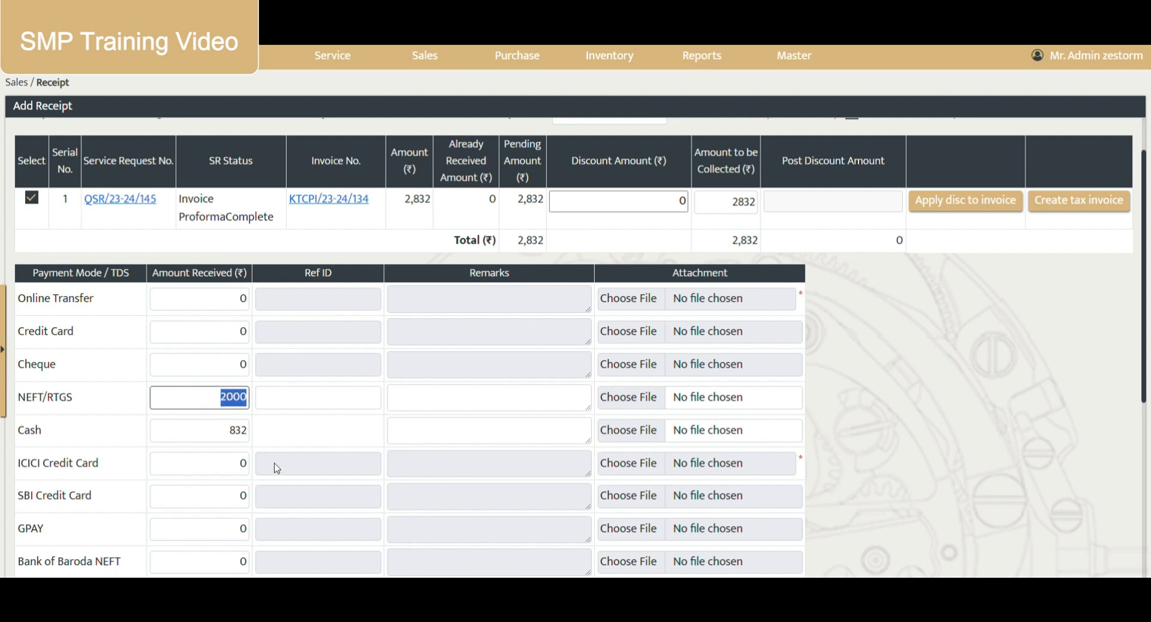
{"action": "key", "text": "BackSpace"}
{"action": "left_click", "coordinate": [219, 471]}
{"action": "type", "text": "2000"}
{"action": "double_click", "coordinate": [214, 472]}
{"action": "type", "text": "2000"}
{"action": "left_click", "coordinate": [928, 471]}
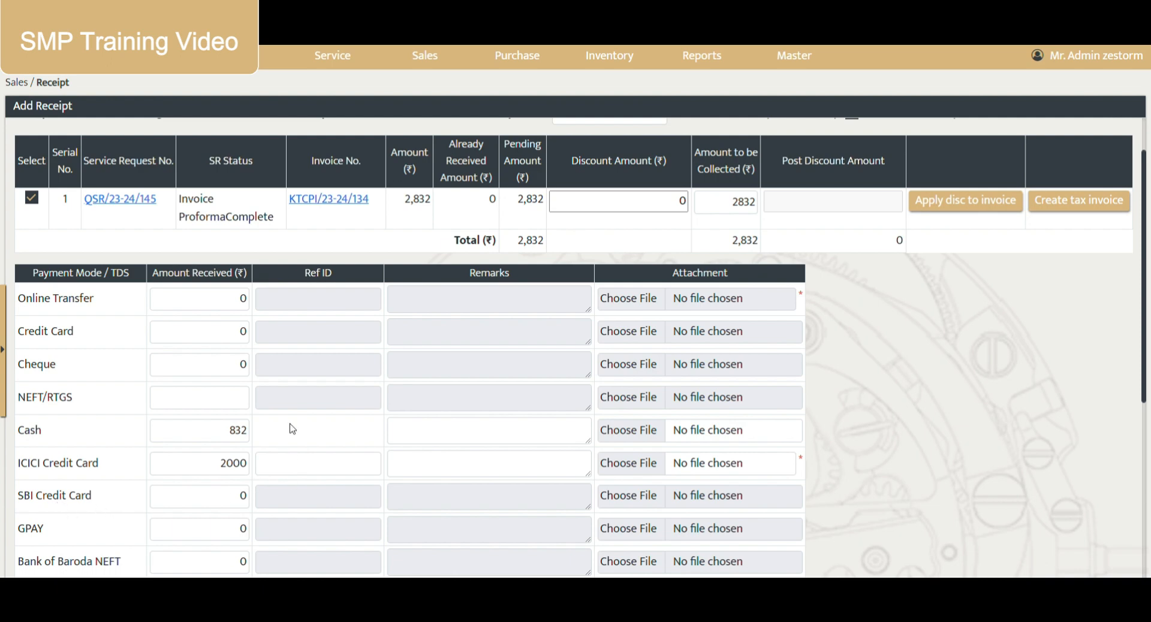
- Check the Online Transfer and ICICI Credit Card payment modes, including the ICICI amount and its attachment field
{"action": "double_click", "coordinate": [73, 298]}
{"action": "double_click", "coordinate": [67, 473]}
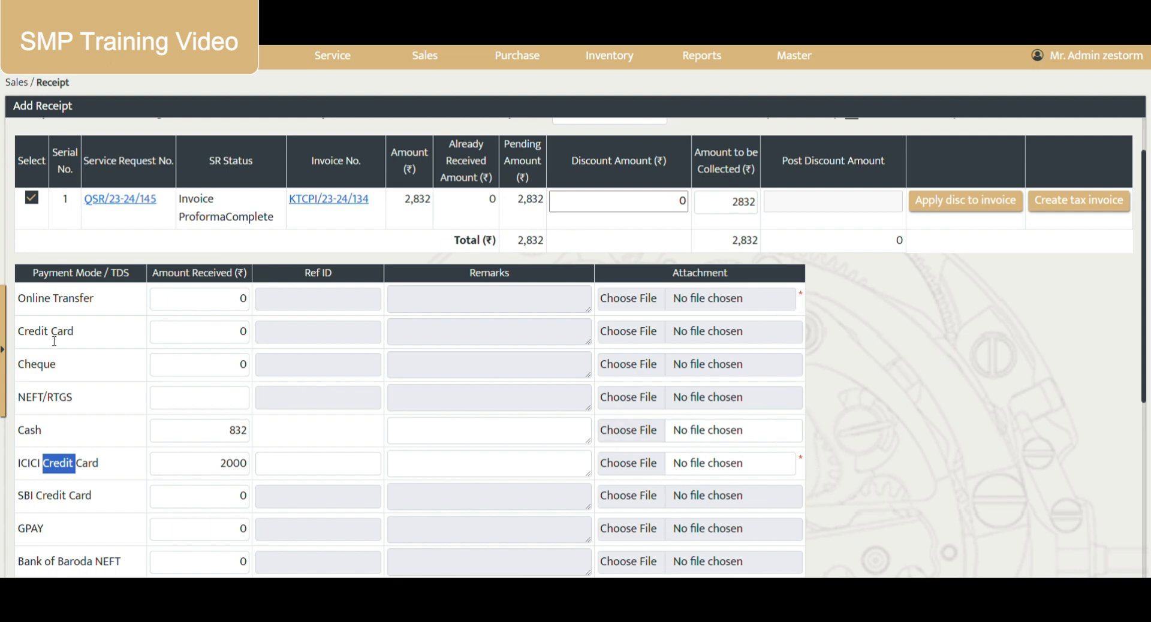
{"action": "left_click_drag", "start_coordinate": [27, 299], "coordinate": [95, 300]}
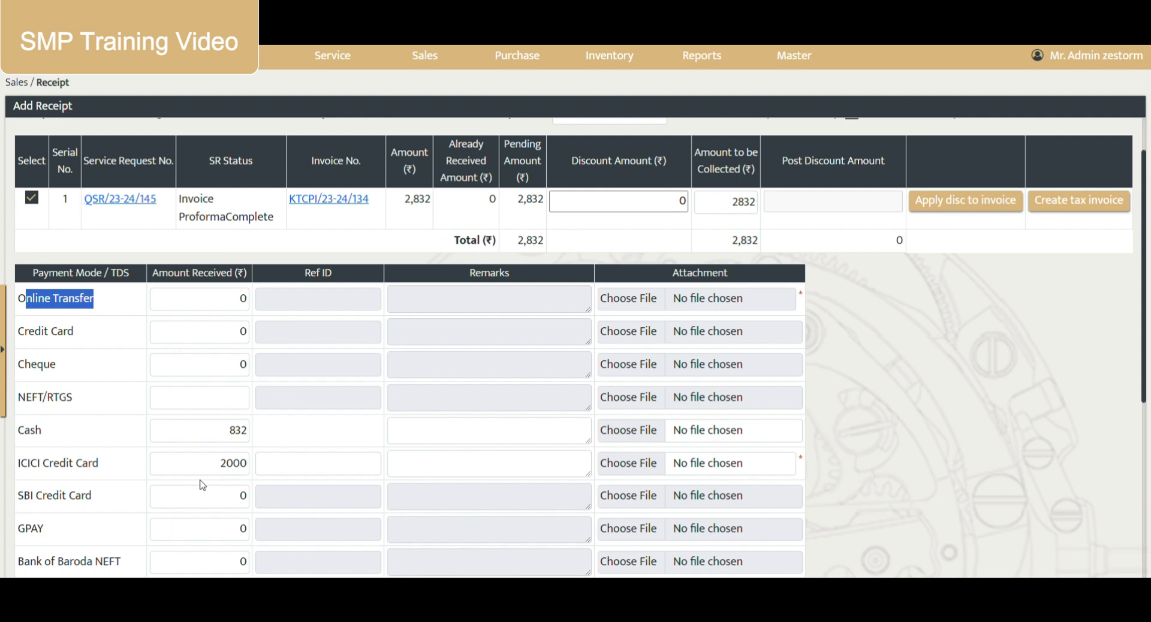
{"action": "left_click_drag", "start_coordinate": [209, 465], "coordinate": [266, 470]}
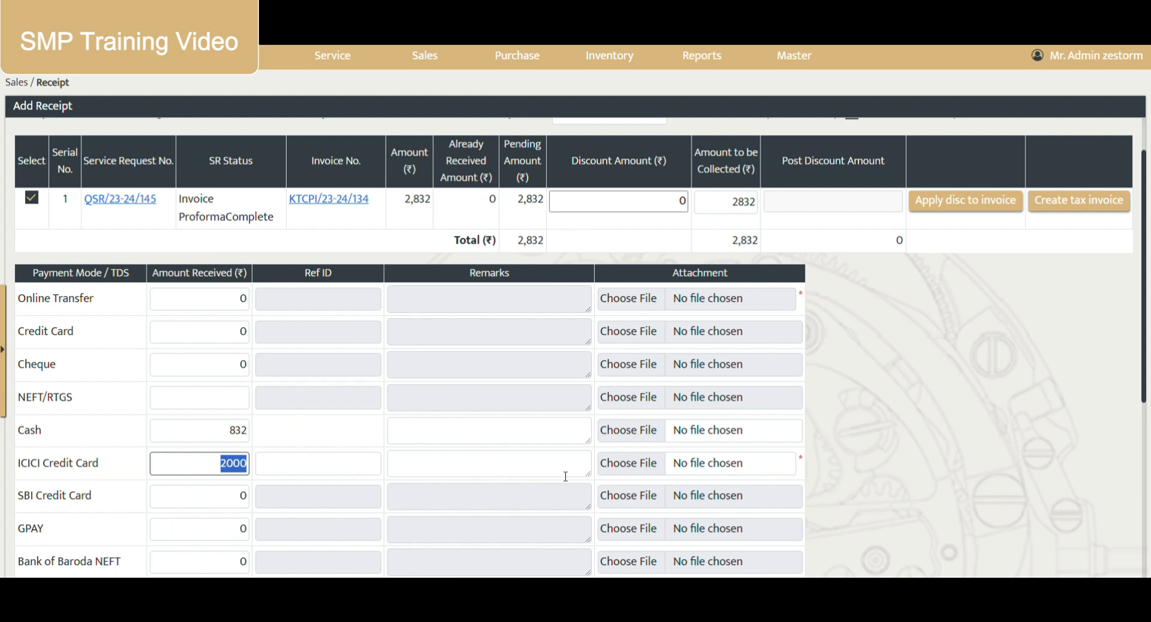
{"action": "left_click", "coordinate": [622, 465]}
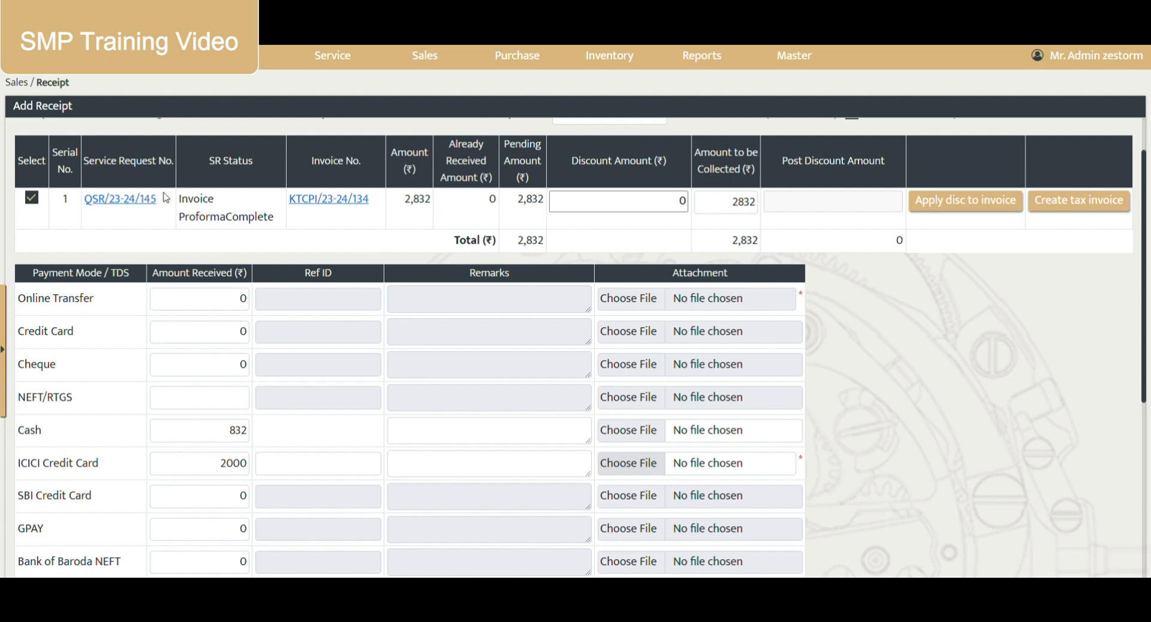
- Attach DownloadFile.jpeg to the ICICI Credit Card payment, review the amounts received, and save the receipt
{"action": "scroll", "coordinate": [408, 494], "scroll_direction": "down", "scroll_amount": 5}
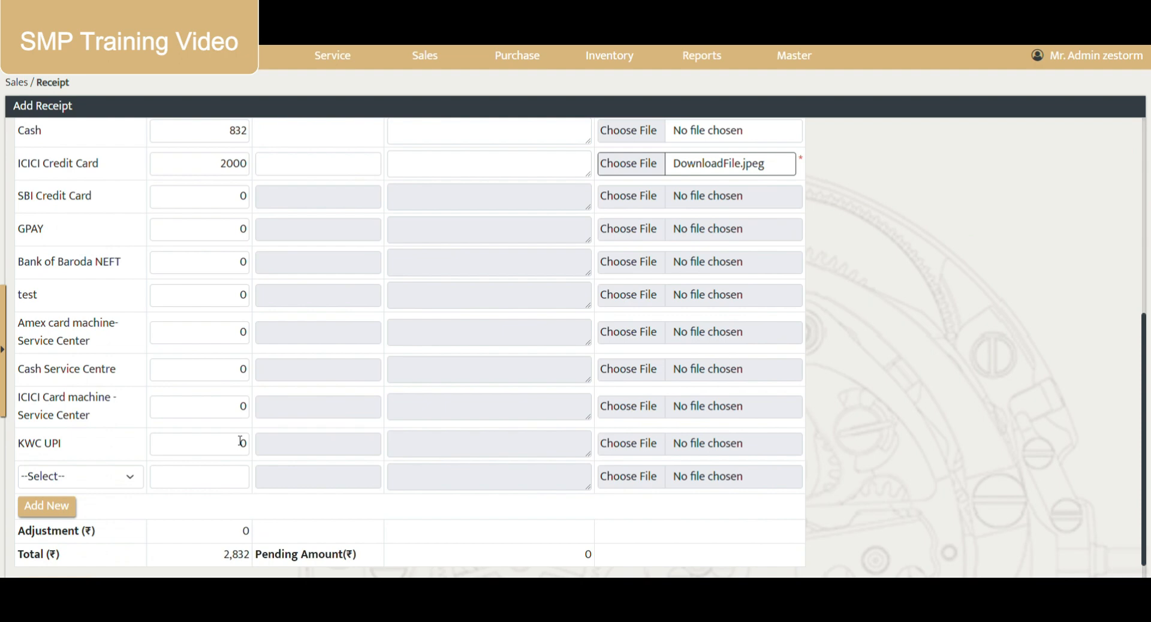
{"action": "scroll", "coordinate": [107, 204], "scroll_direction": "up", "scroll_amount": 4}
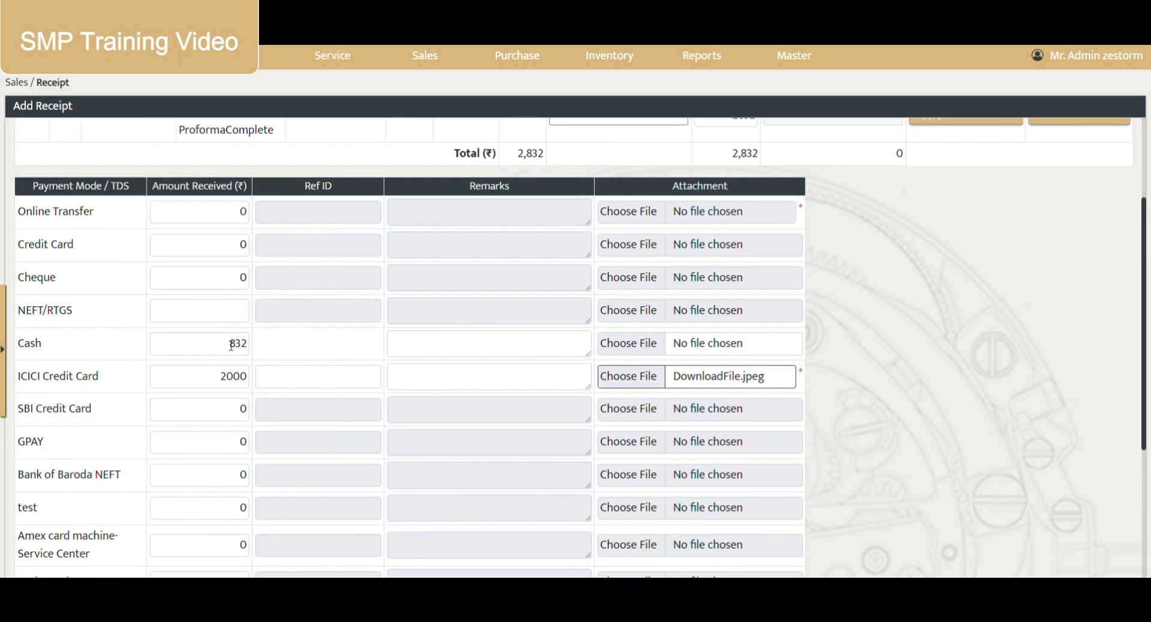
{"action": "left_click_drag", "start_coordinate": [214, 358], "coordinate": [250, 389]}
{"action": "scroll", "coordinate": [282, 415], "scroll_direction": "down", "scroll_amount": 4}
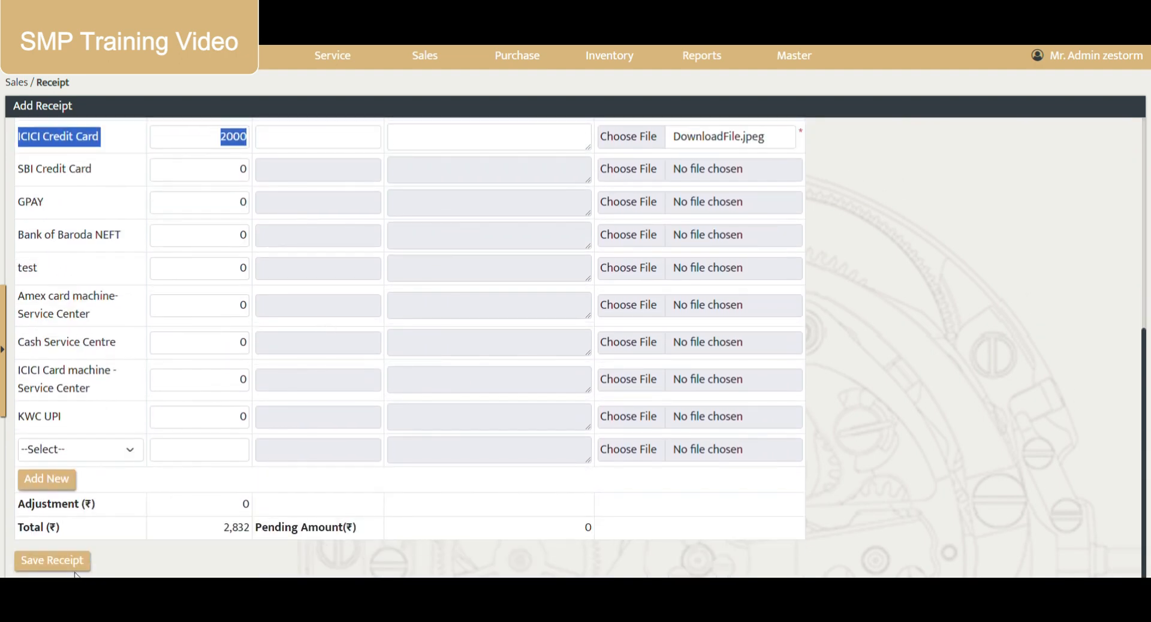
{"action": "left_click", "coordinate": [75, 572]}
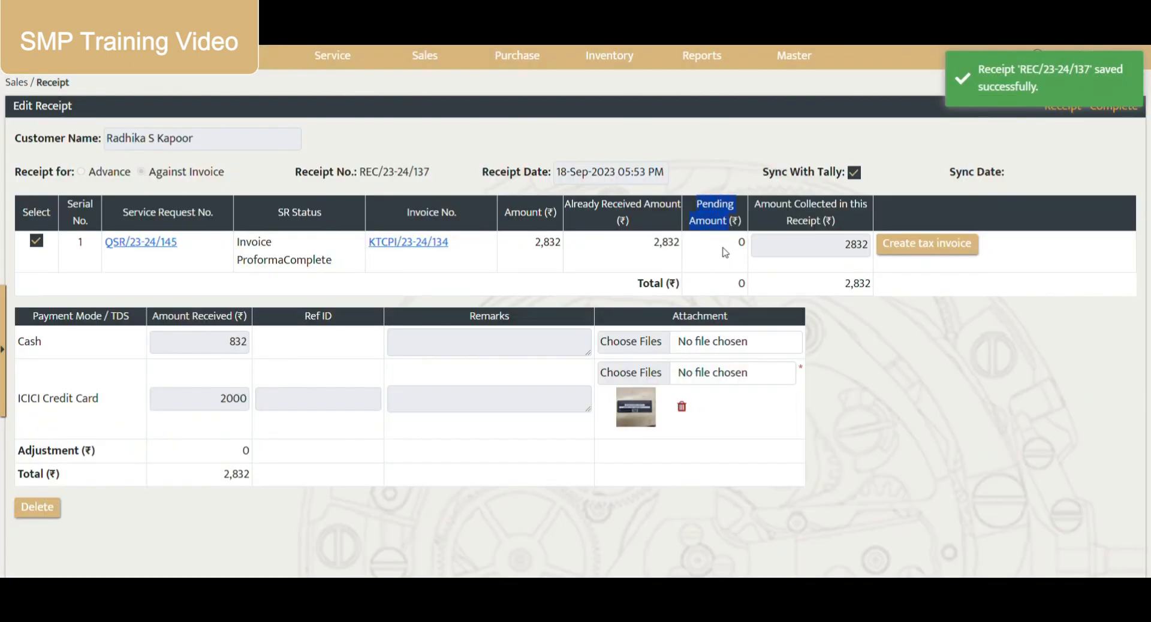
- Return to the quick service request and check the due amount in its receipt summary
{"action": "mouse_move", "coordinate": [617, 57]}
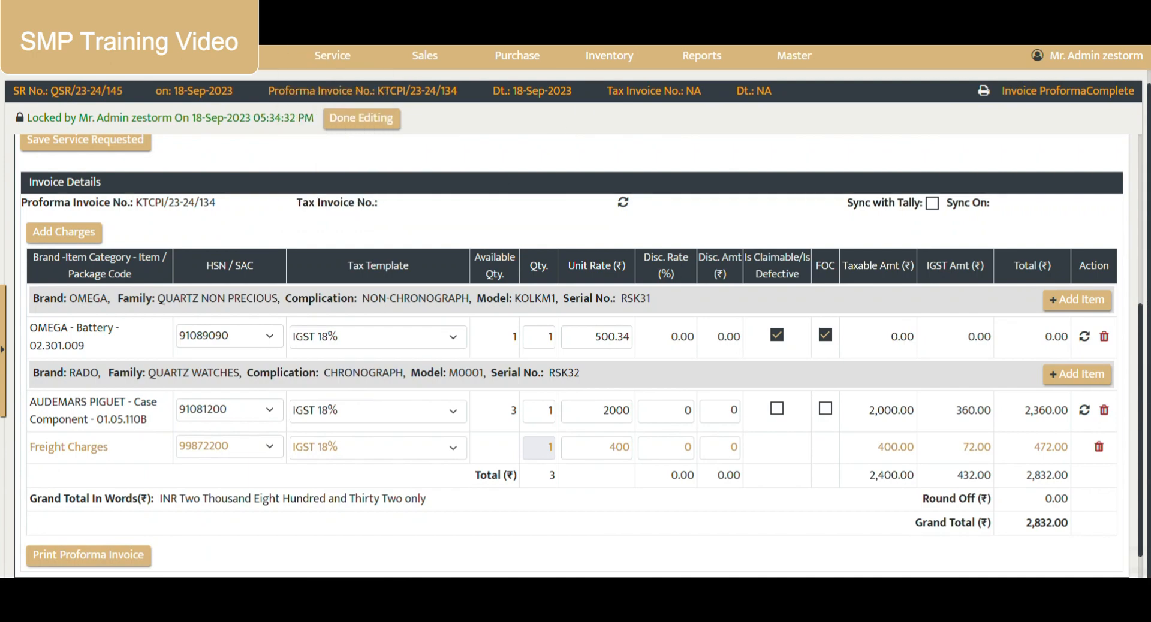
{"action": "scroll", "coordinate": [527, 328], "scroll_direction": "up", "scroll_amount": 5}
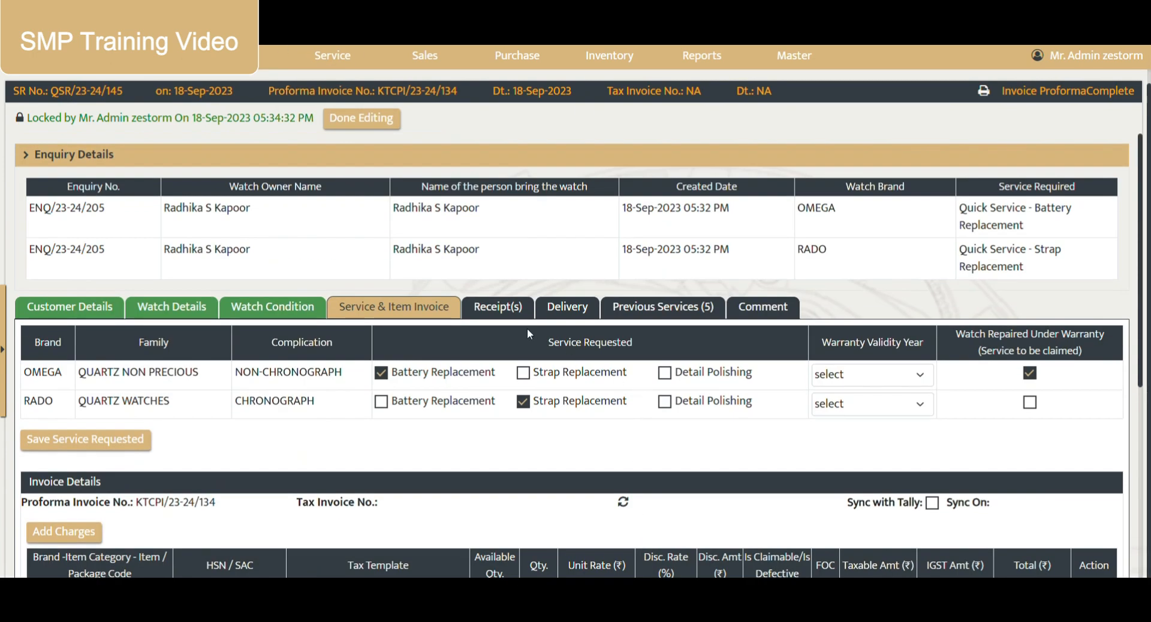
{"action": "left_click", "coordinate": [497, 307]}
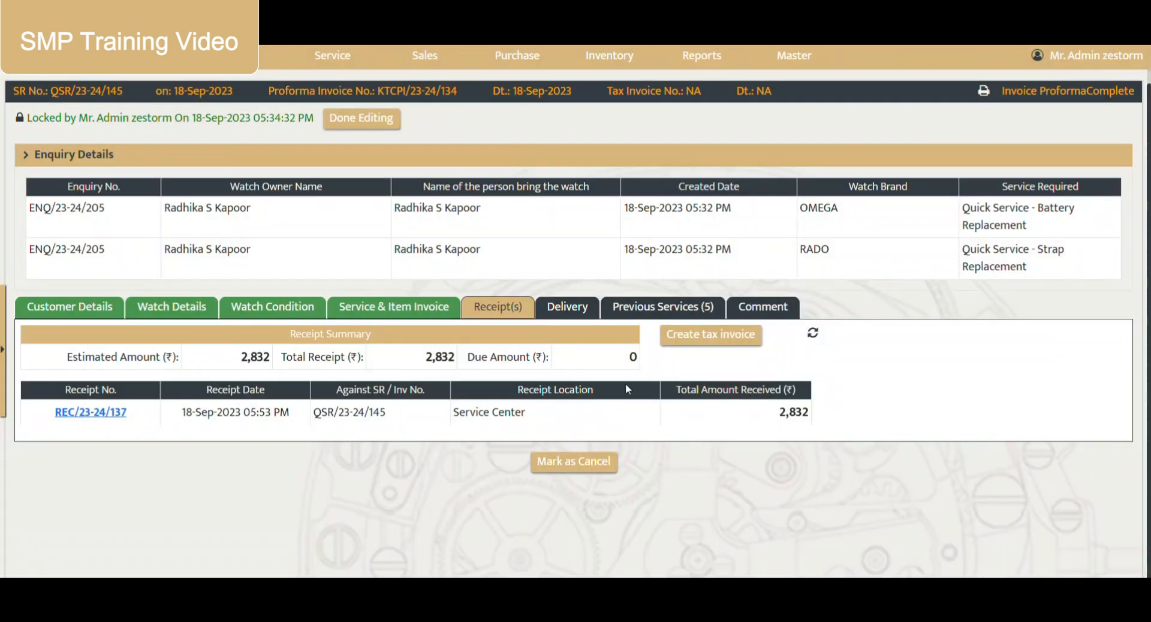
{"action": "left_click_drag", "start_coordinate": [466, 358], "coordinate": [555, 360]}
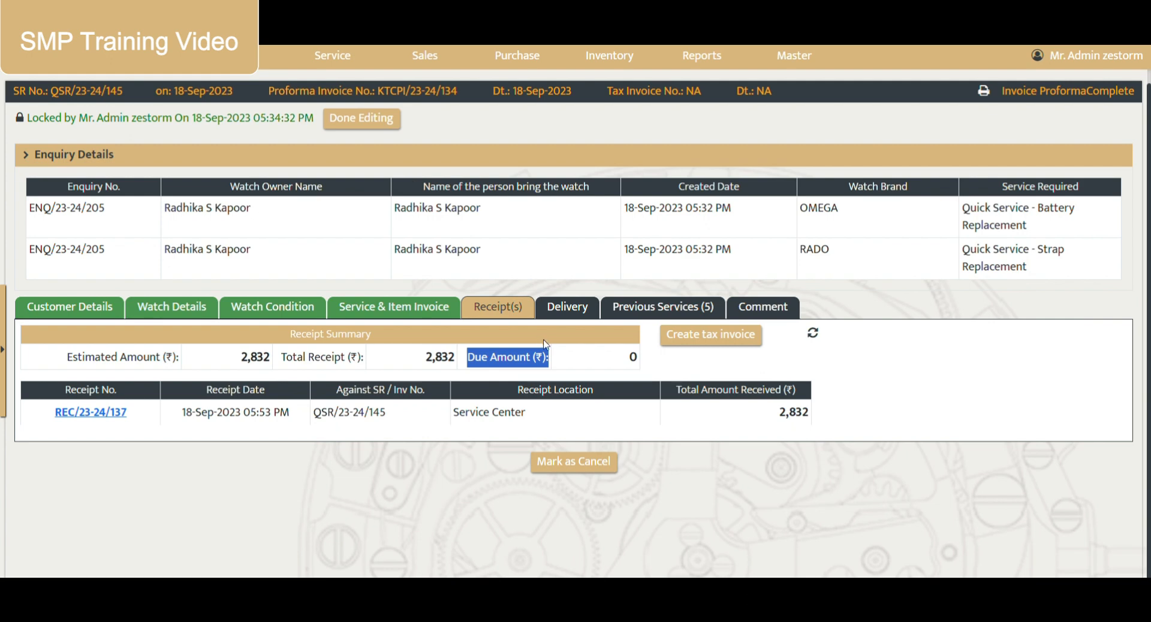
- Start creating the tax invoice, accept Courier as the delivery mode, and review the proforma invoice
{"action": "left_click", "coordinate": [749, 344]}
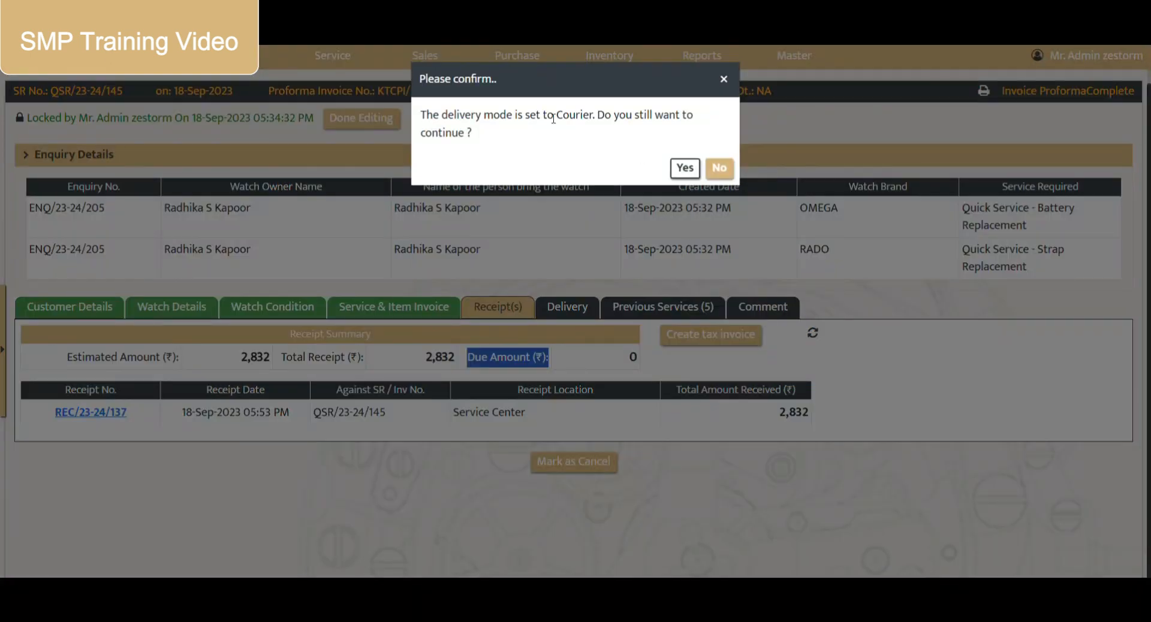
{"action": "left_click_drag", "start_coordinate": [420, 114], "coordinate": [576, 117]}
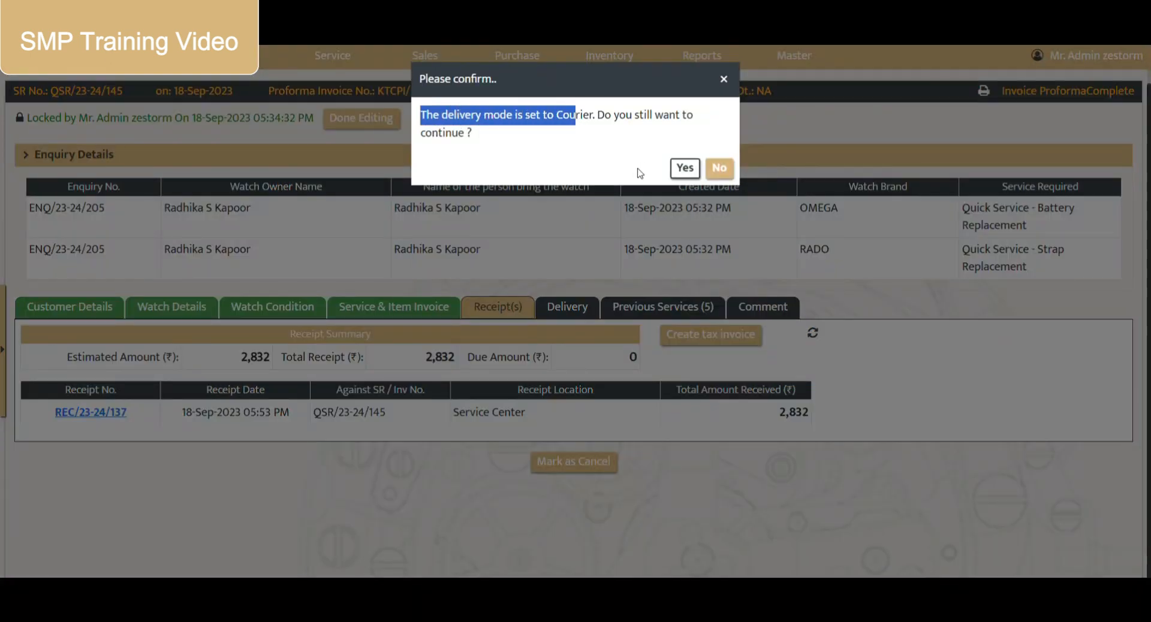
{"action": "left_click", "coordinate": [685, 169]}
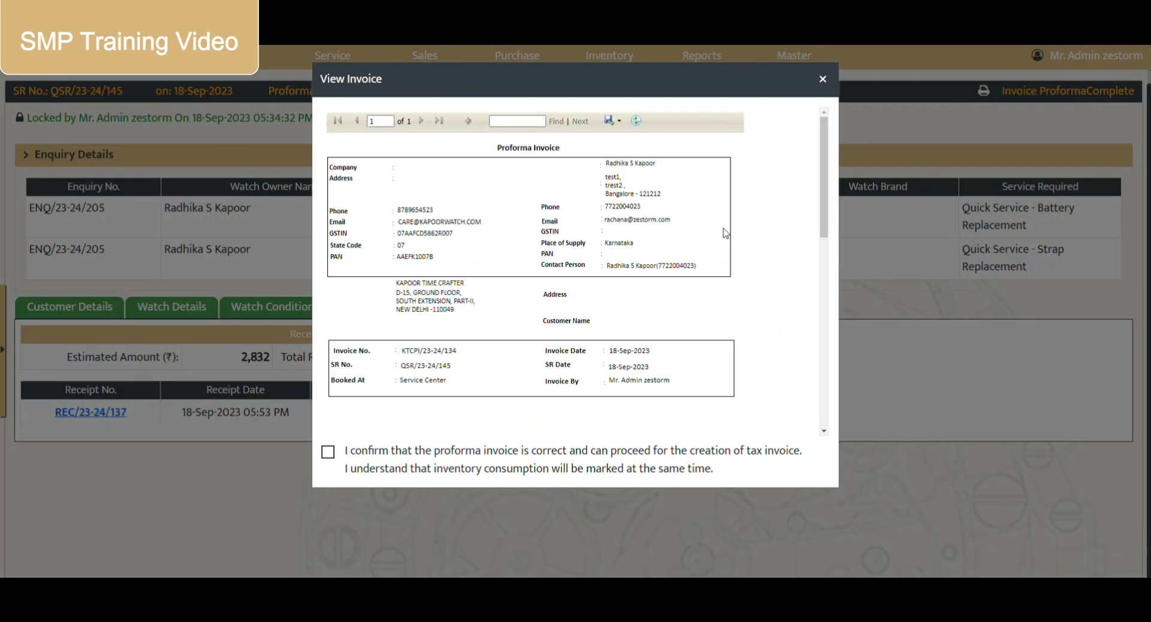
{"action": "scroll", "coordinate": [598, 290], "scroll_direction": "down", "scroll_amount": 10}
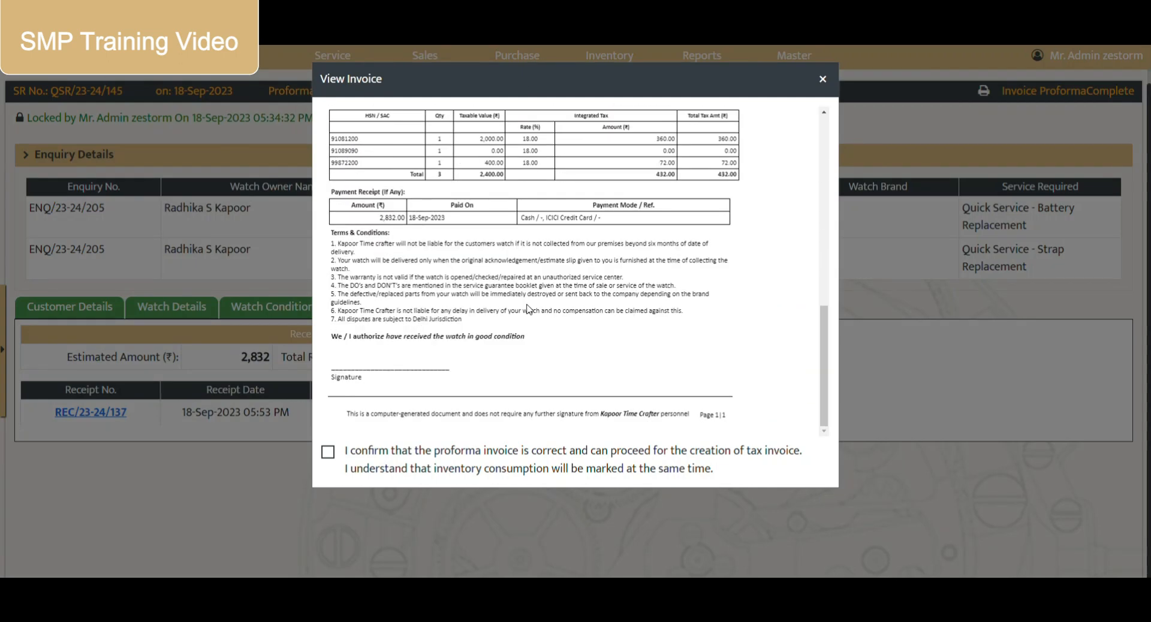
{"action": "scroll", "coordinate": [553, 292], "scroll_direction": "up", "scroll_amount": 5}
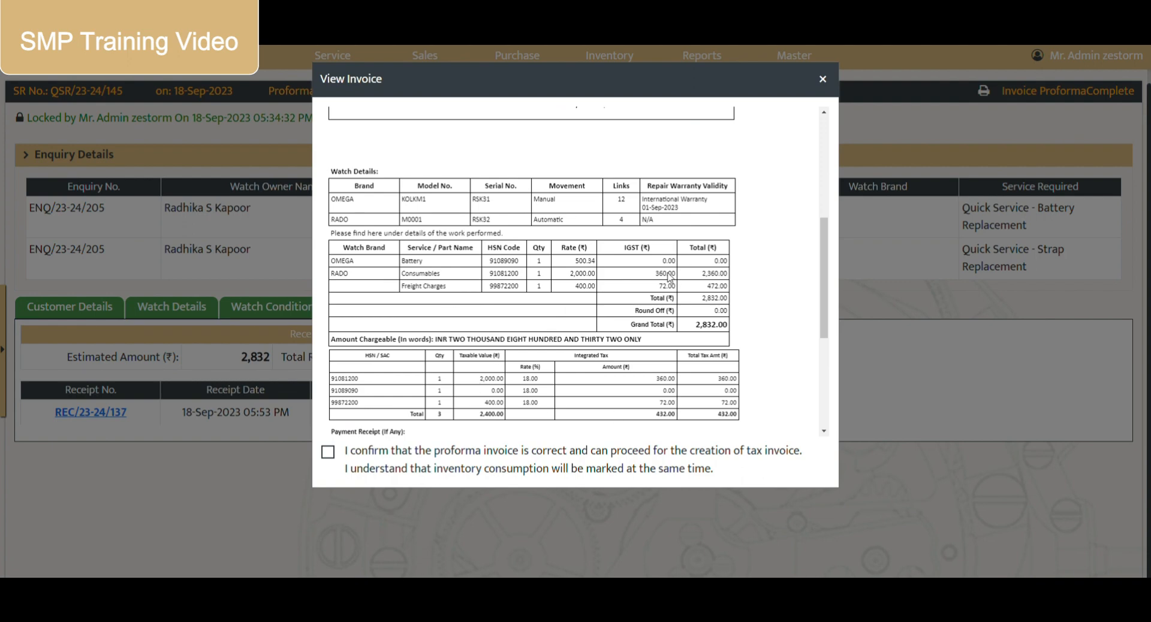
- Confirm that the proforma invoice is correct and proceed with creating the tax invoice
{"action": "left_click", "coordinate": [328, 453]}
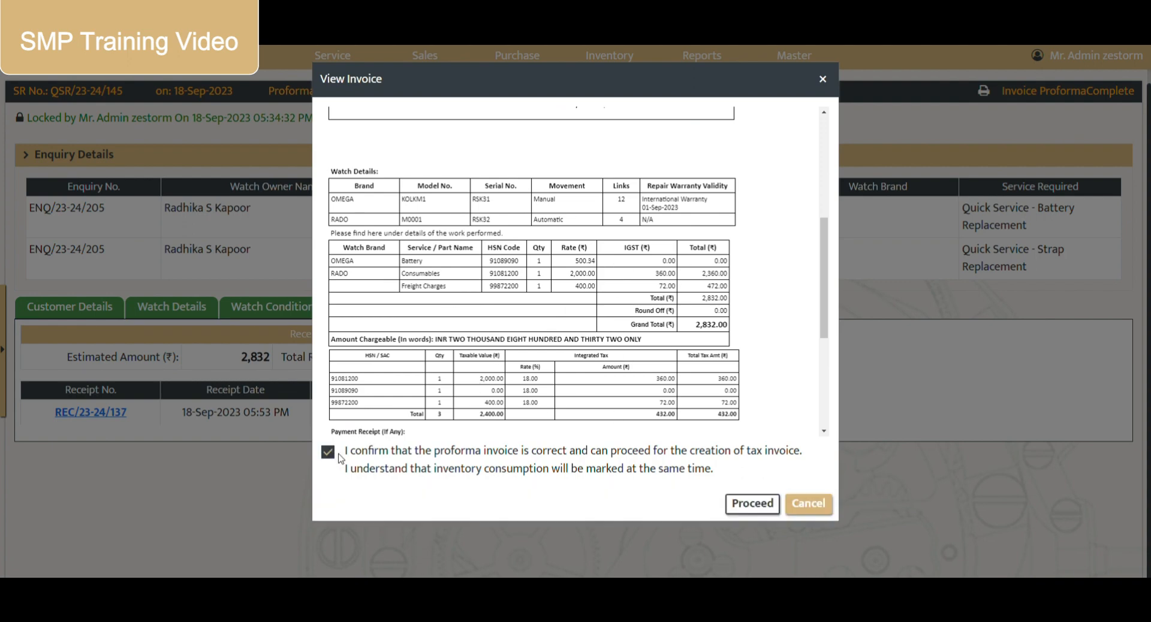
{"action": "scroll", "coordinate": [600, 217], "scroll_direction": "down", "scroll_amount": 10}
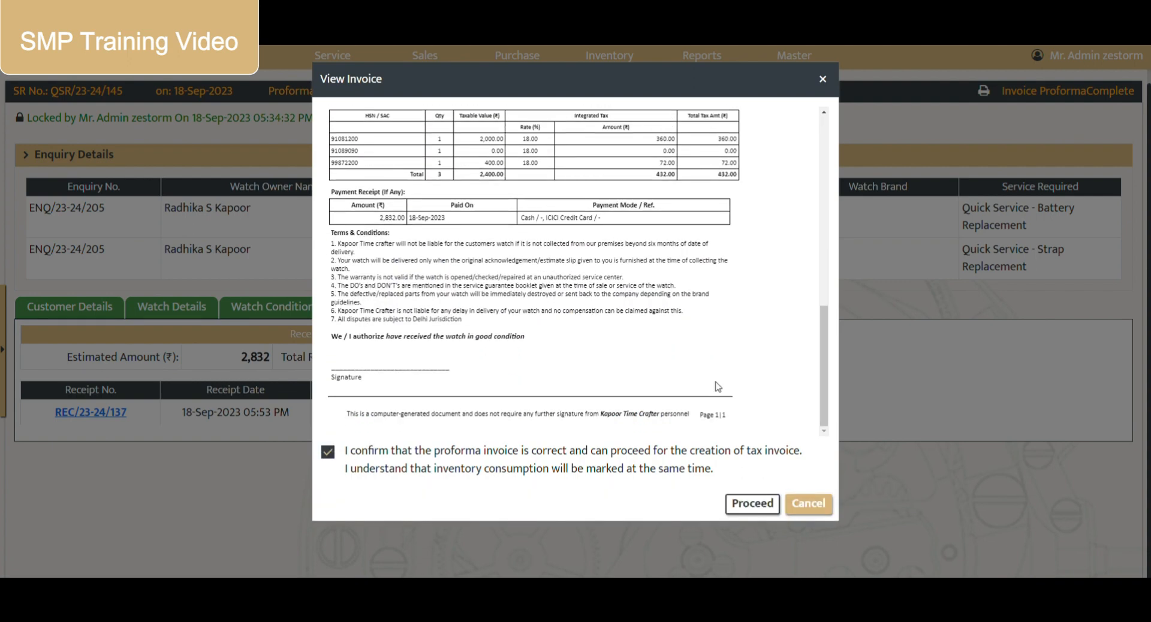
{"action": "left_click", "coordinate": [741, 506]}
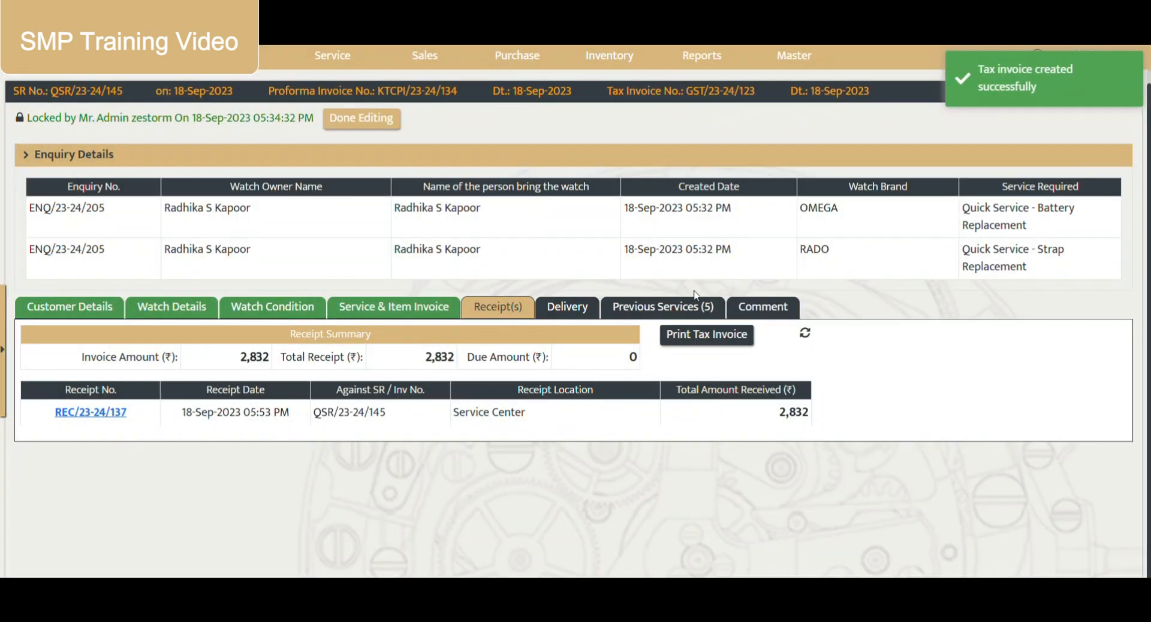
- Check the tax invoice number in the request header, and refresh the invoice details of the service and item invoice
{"action": "left_click_drag", "start_coordinate": [609, 89], "coordinate": [757, 102]}
{"action": "left_click", "coordinate": [419, 311]}
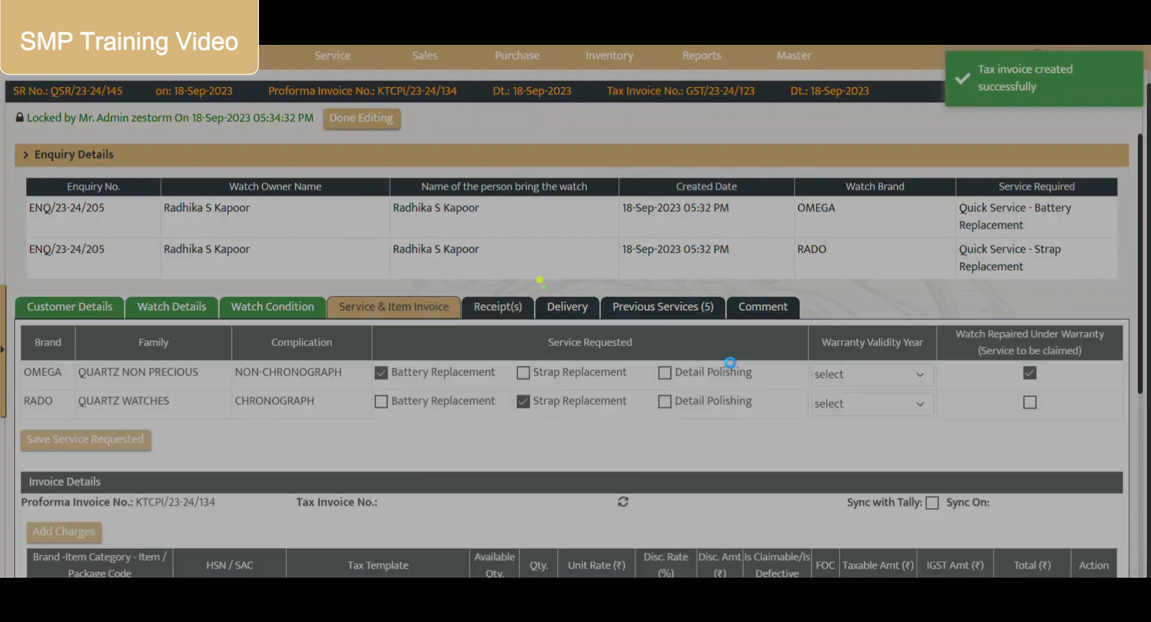
{"action": "scroll", "coordinate": [581, 537], "scroll_direction": "down", "scroll_amount": 4}
{"action": "scroll", "coordinate": [492, 399], "scroll_direction": "up", "scroll_amount": 4}
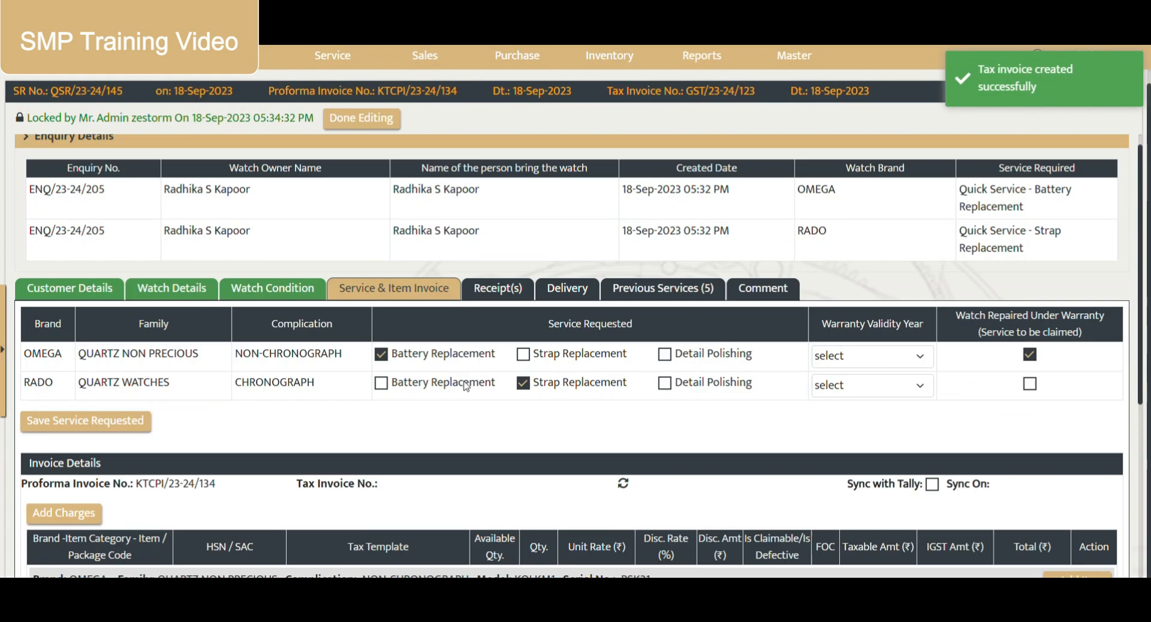
{"action": "scroll", "coordinate": [480, 360], "scroll_direction": "down", "scroll_amount": 5}
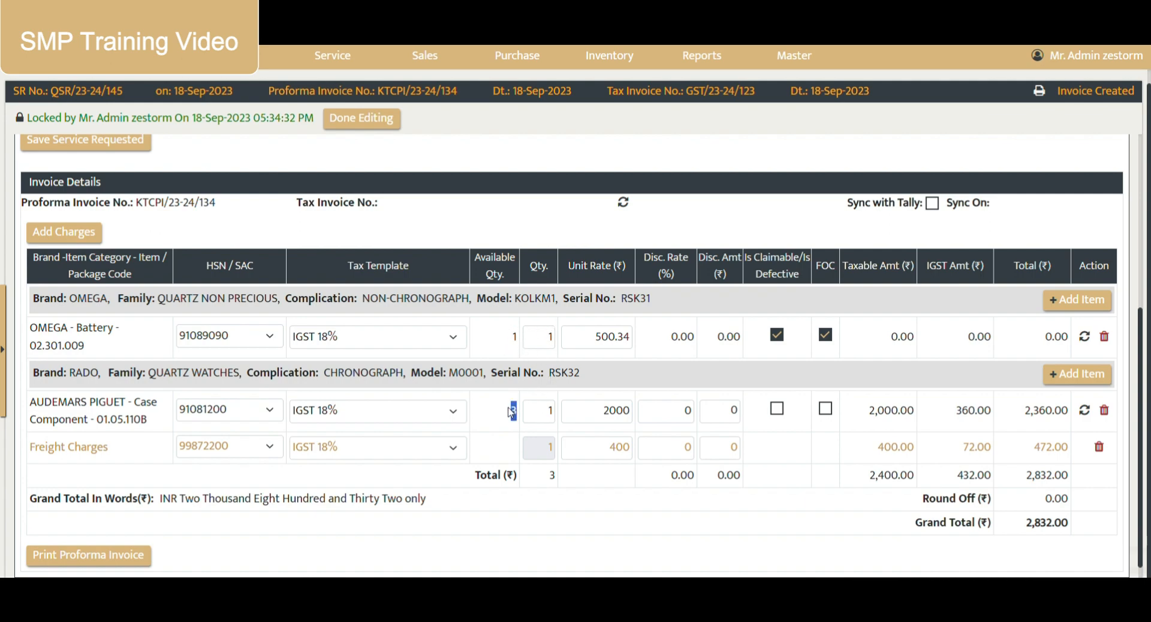
{"action": "scroll", "coordinate": [612, 346], "scroll_direction": "up", "scroll_amount": 5}
{"action": "scroll", "coordinate": [611, 346], "scroll_direction": "down", "scroll_amount": 3}
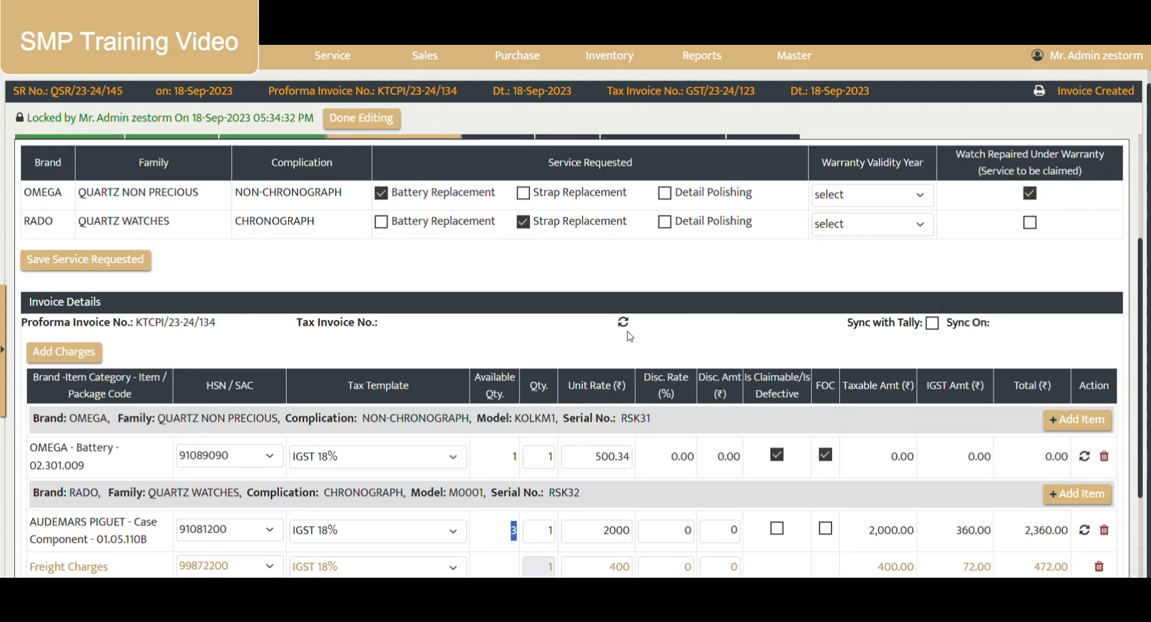
{"action": "left_click", "coordinate": [624, 324]}
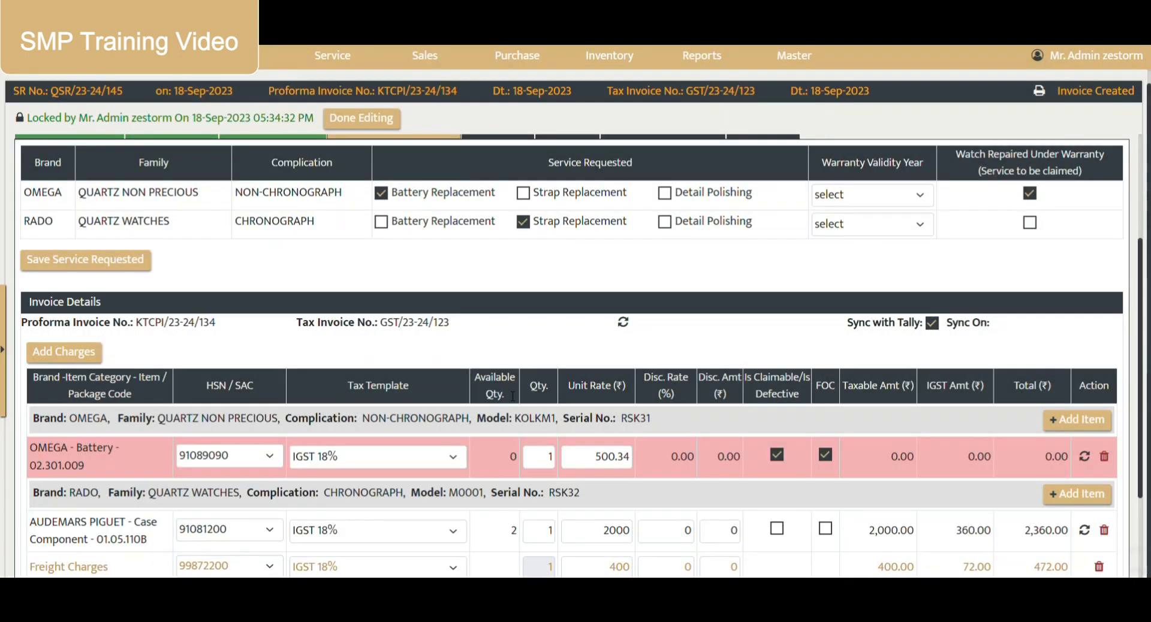
- Check the invoice details for the tax invoice number and the available quantities of the battery and case component
{"action": "left_click_drag", "start_coordinate": [375, 325], "coordinate": [453, 330]}
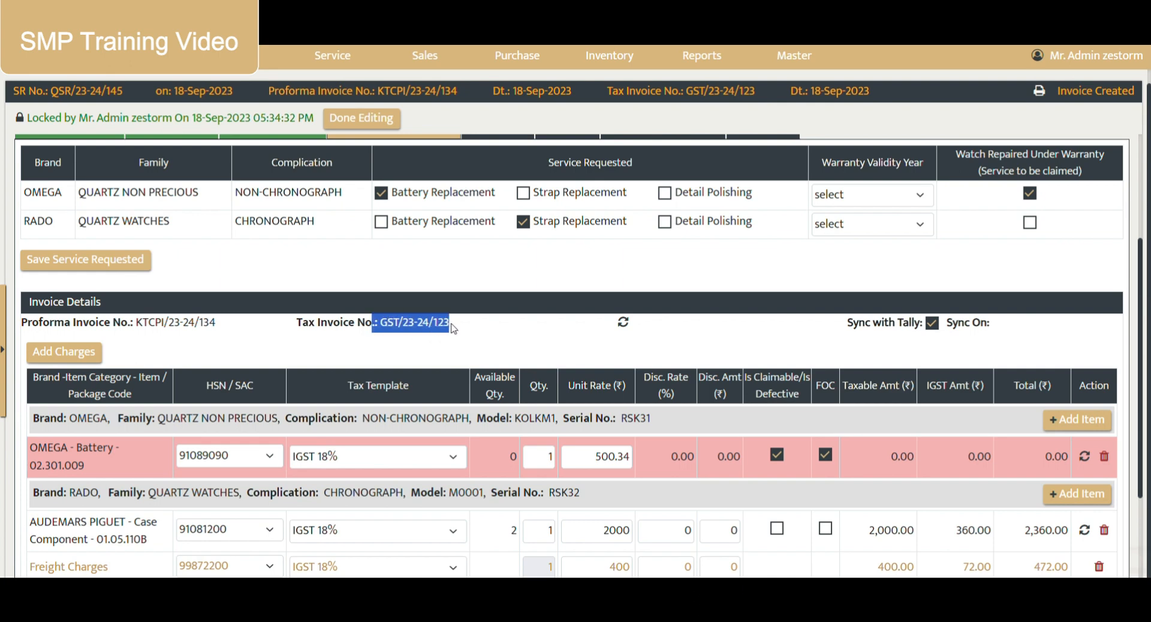
{"action": "scroll", "coordinate": [452, 328], "scroll_direction": "down", "scroll_amount": 2}
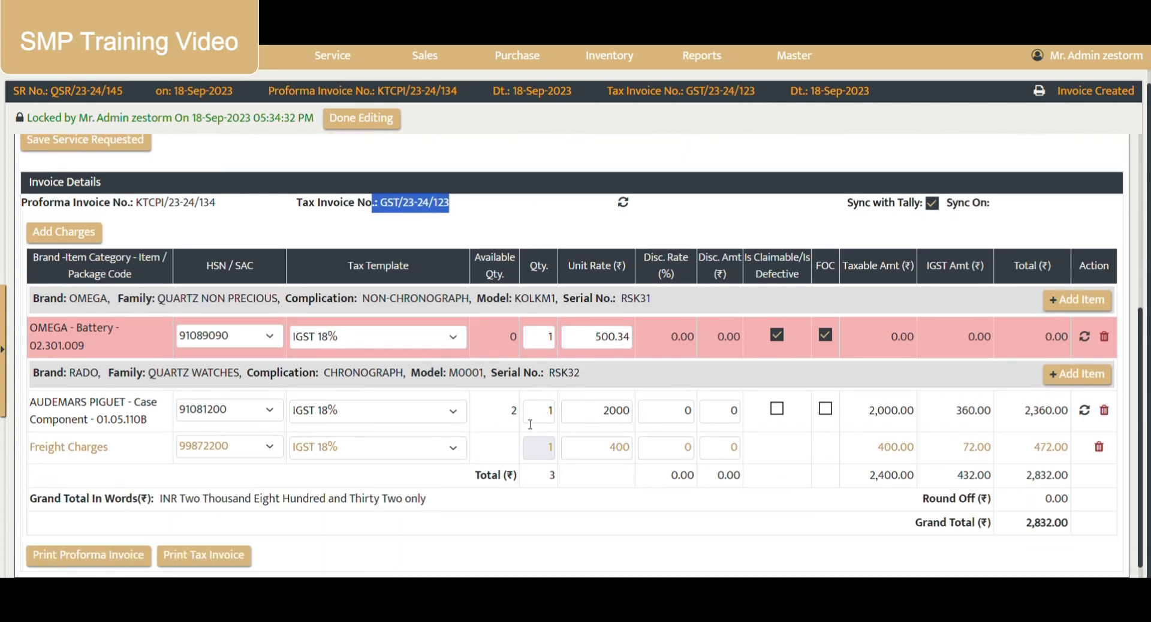
{"action": "left_click", "coordinate": [59, 360]}
{"action": "left_click_drag", "start_coordinate": [79, 422], "coordinate": [78, 440]}
{"action": "left_click", "coordinate": [93, 420]}
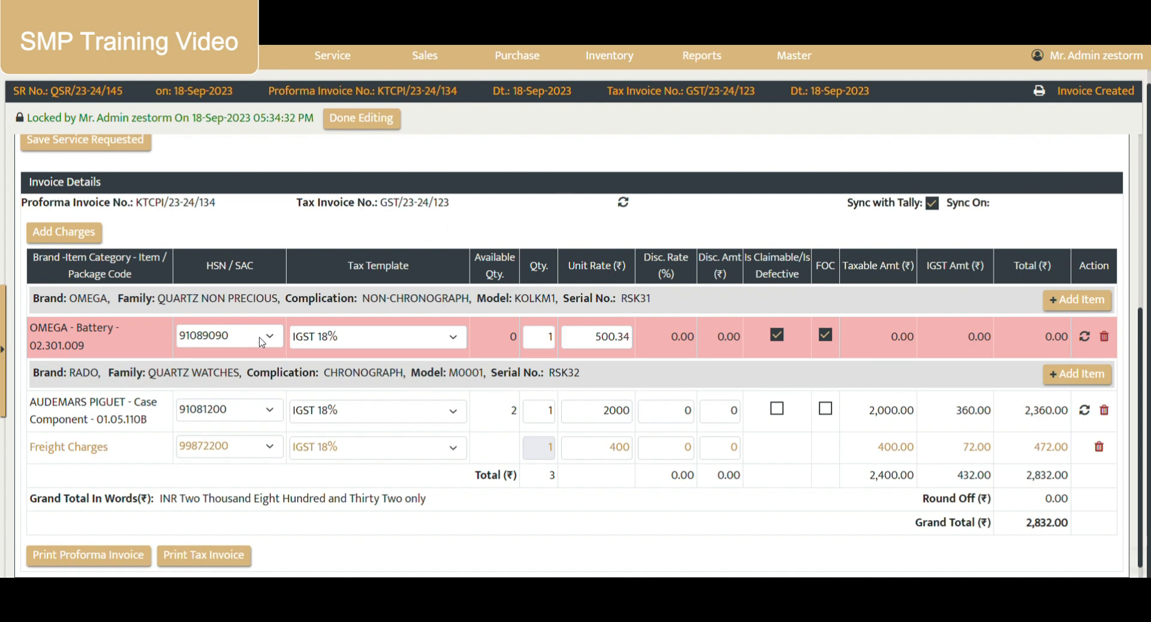
- In the delivery details, choose courier agency Fedex333 and enter airway bill number test1 with the date 14-09-2023
{"action": "scroll", "coordinate": [262, 345], "scroll_direction": "up", "scroll_amount": 4}
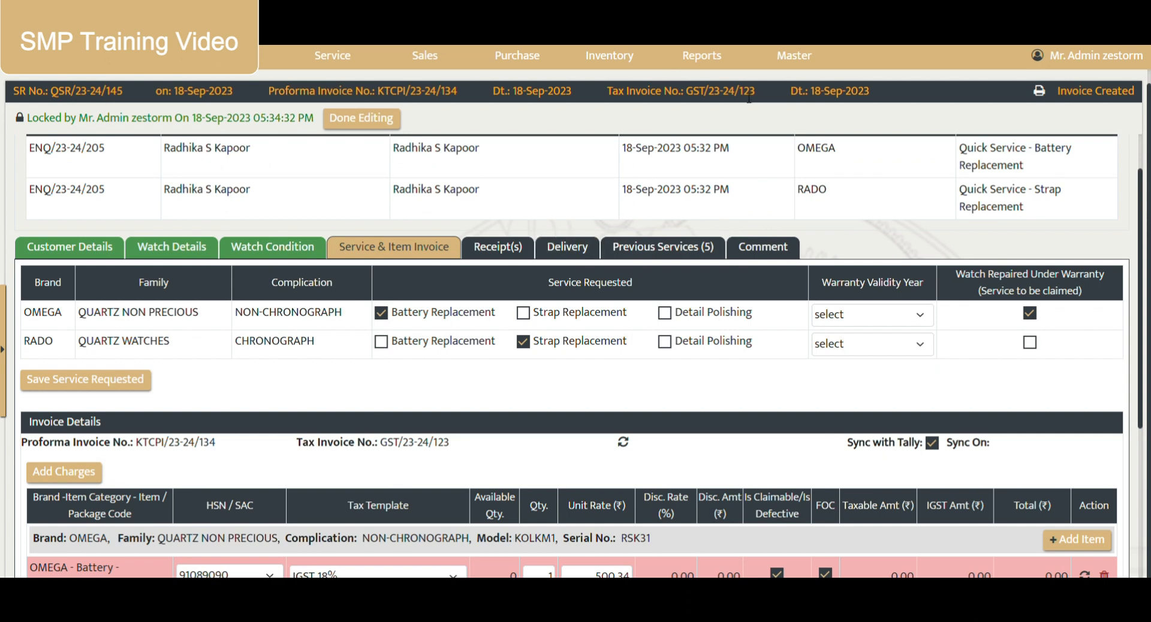
{"action": "left_click", "coordinate": [567, 246]}
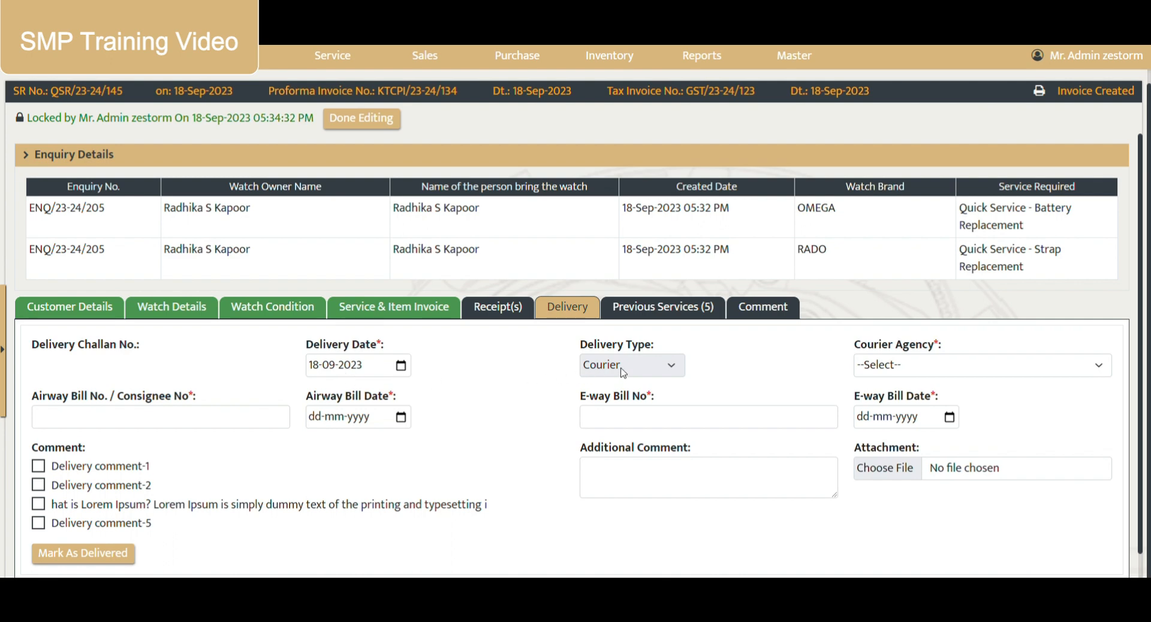
{"action": "left_click", "coordinate": [966, 365]}
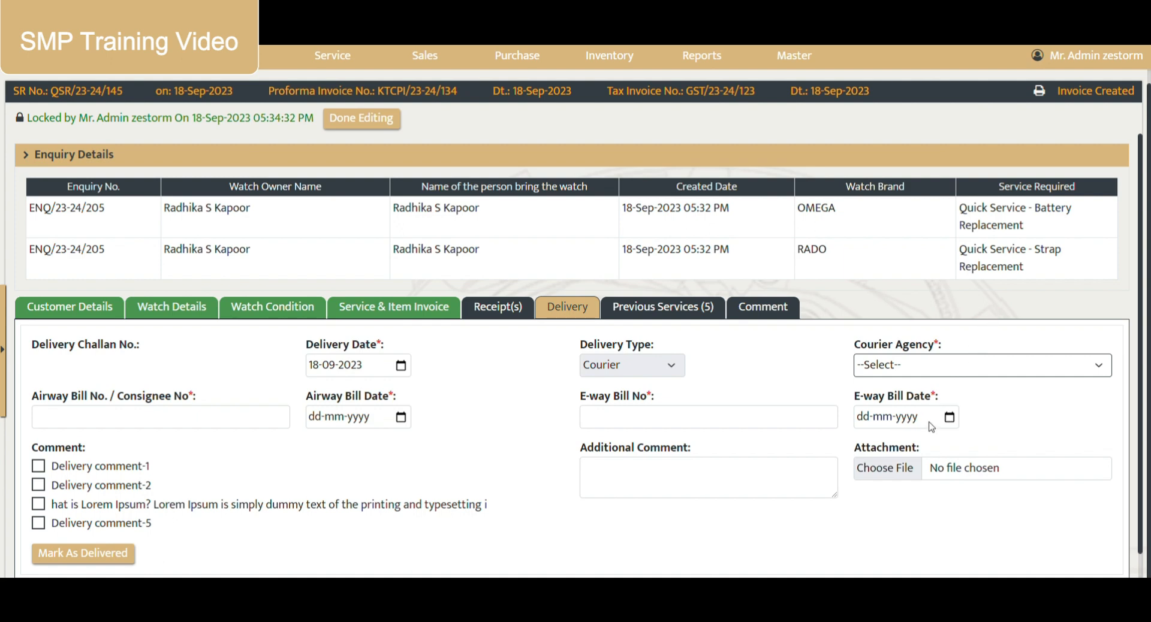
{"action": "key", "text": "Down"}
{"action": "left_click", "coordinate": [184, 425]}
{"action": "type", "text": "test1"}
{"action": "key", "text": "Tab"}
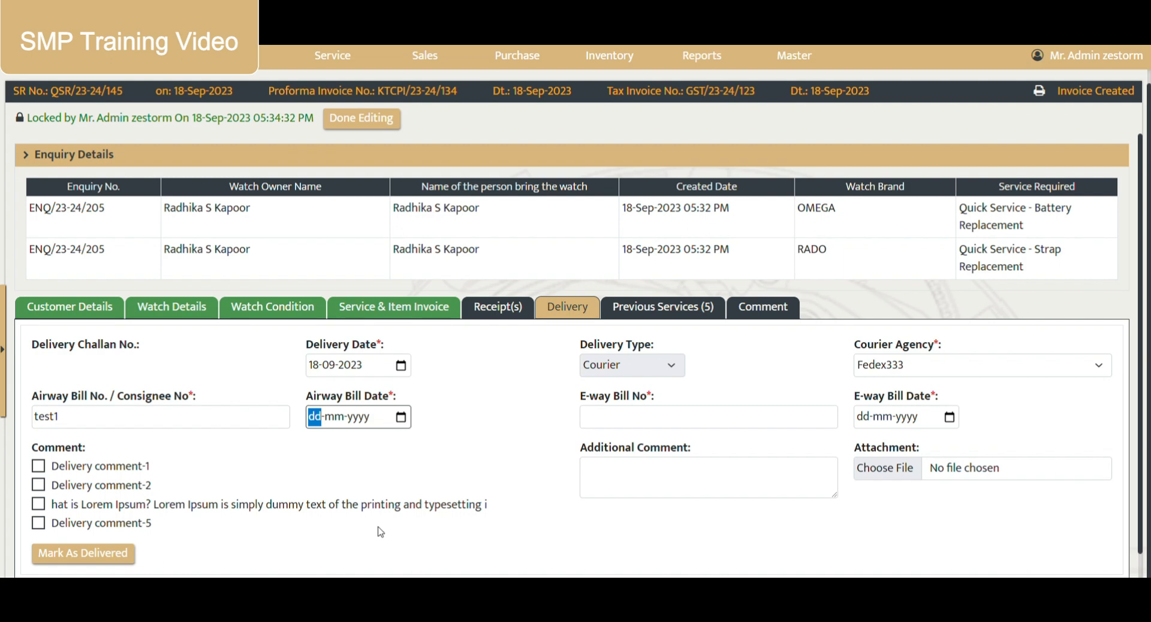
{"action": "type", "text": "14092023"}
- Enter e-way bill number test2 with the date 03-09-2023
{"action": "left_click", "coordinate": [653, 427]}
{"action": "type", "text": "test2"}
{"action": "key", "text": "Tab"}
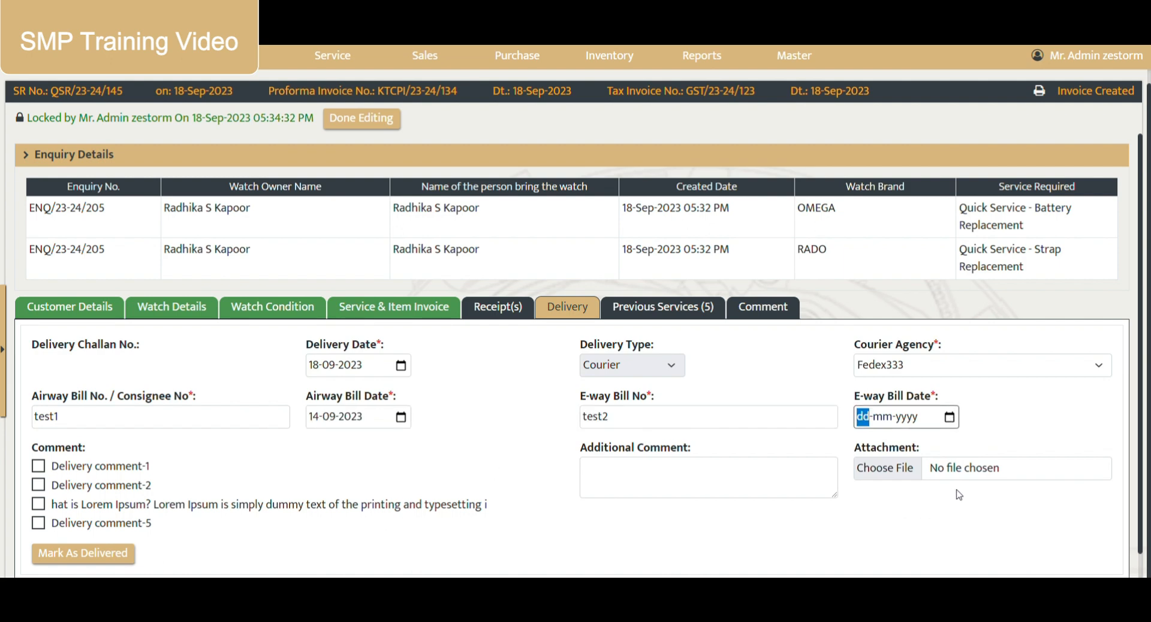
{"action": "type", "text": "03092023"}
- Select Delivery comment-5, add the additional comment test3, and attach DownloadFile.jpeg to the delivery
{"action": "left_click", "coordinate": [47, 524]}
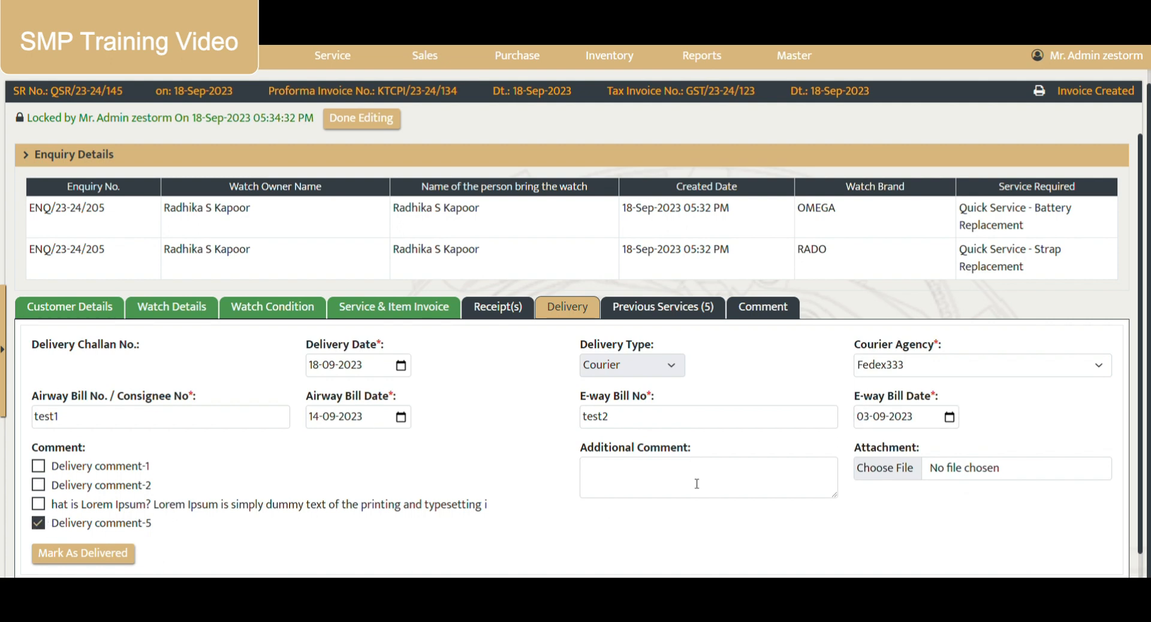
{"action": "left_click", "coordinate": [619, 484]}
{"action": "type", "text": "test3"}
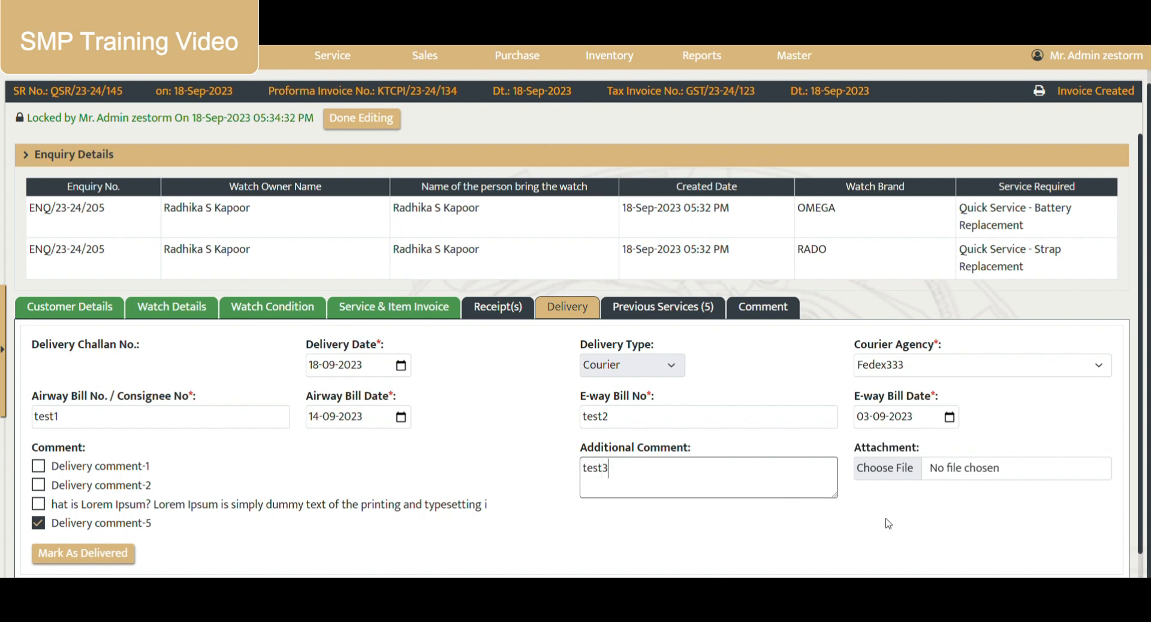
{"action": "left_click", "coordinate": [888, 468]}
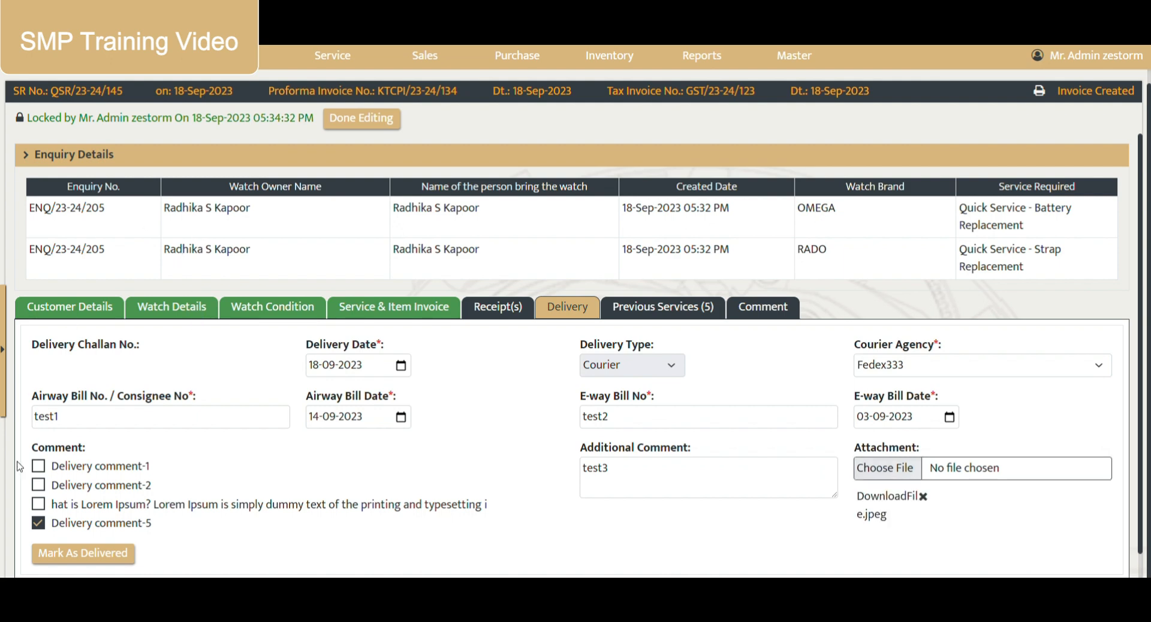
- Mark the service request as delivered, confirm it, and check the request's status in the header
{"action": "scroll", "coordinate": [2, 573], "scroll_direction": "down", "scroll_amount": 1}
{"action": "left_click", "coordinate": [90, 527]}
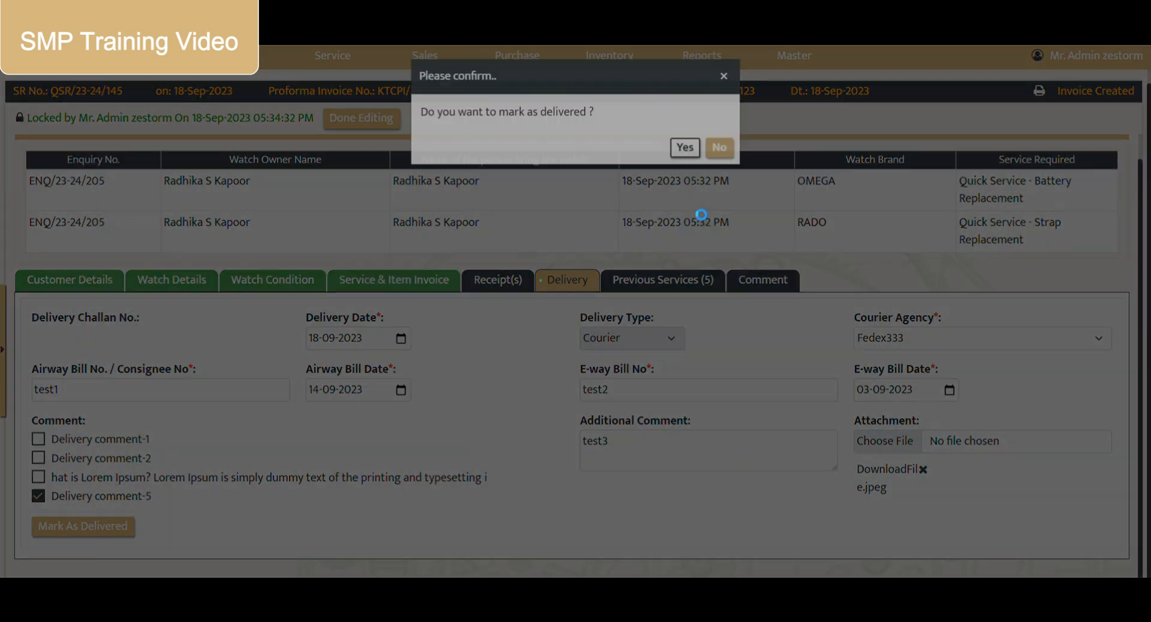
{"action": "left_click", "coordinate": [683, 150]}
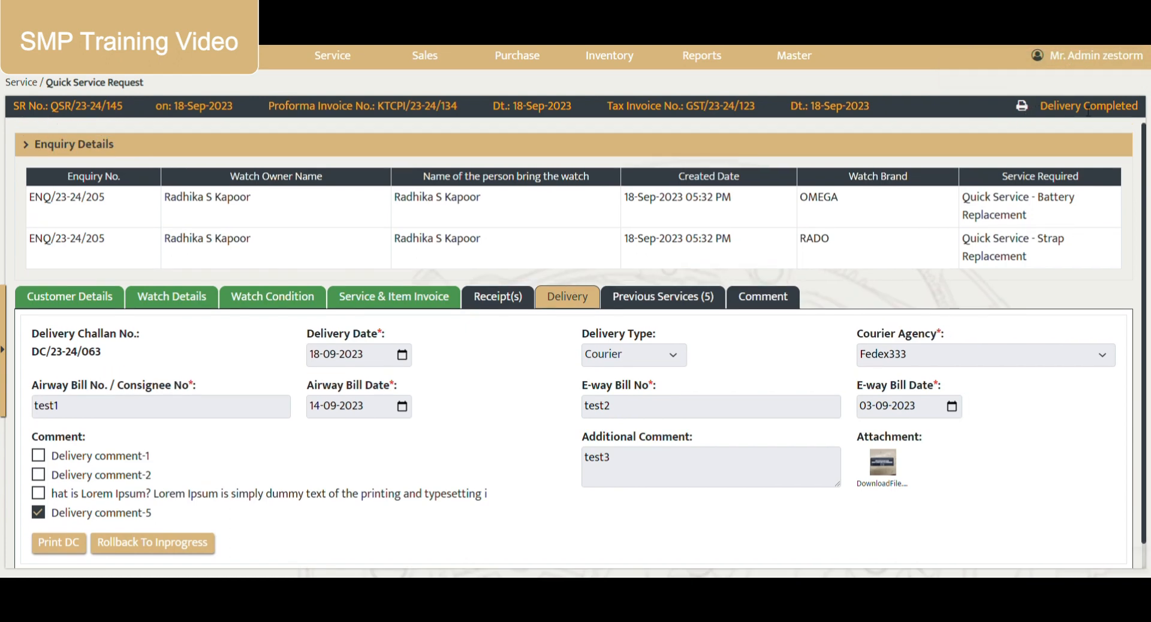
{"action": "triple_click", "coordinate": [1088, 111]}
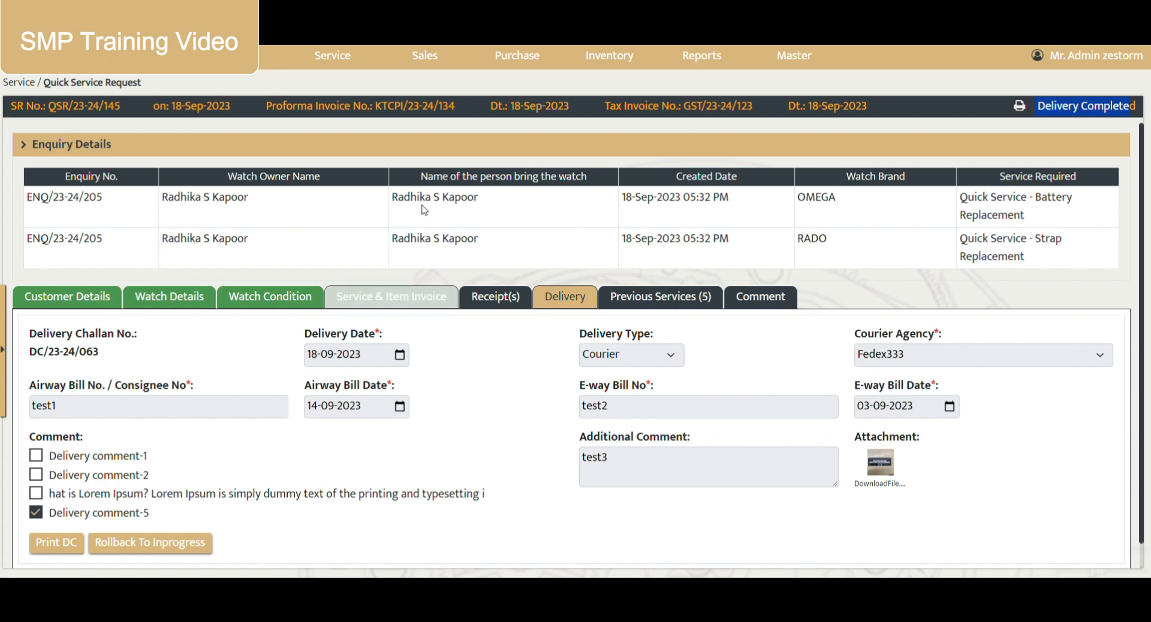
- Switch from the delivered request to another page of the Service module
{"action": "left_click", "coordinate": [307, 51]}
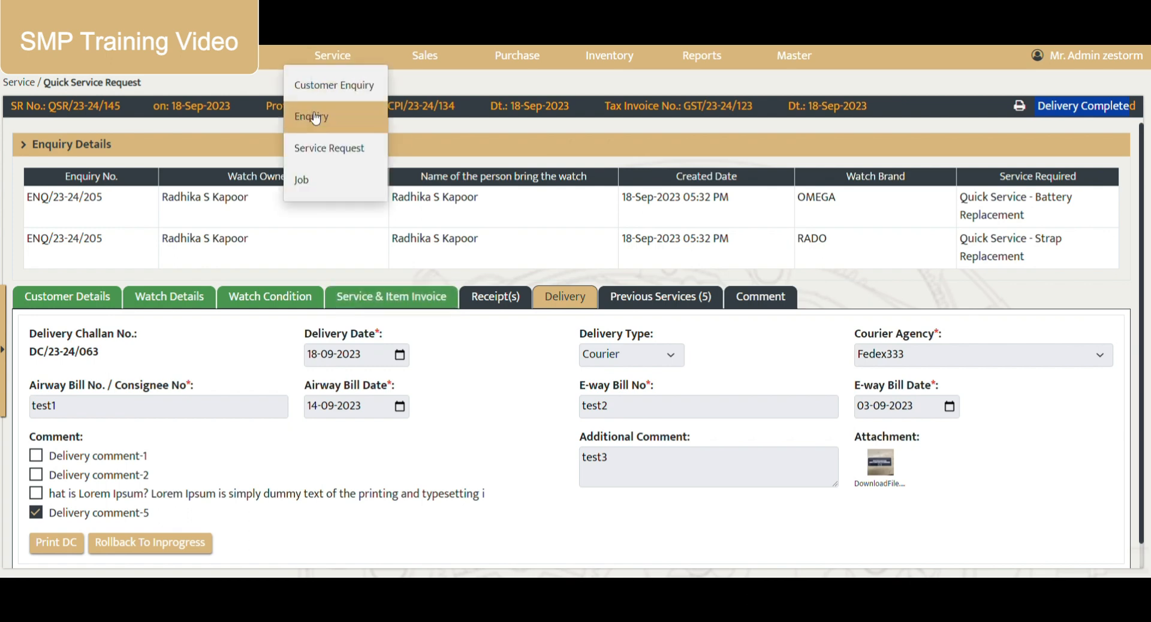